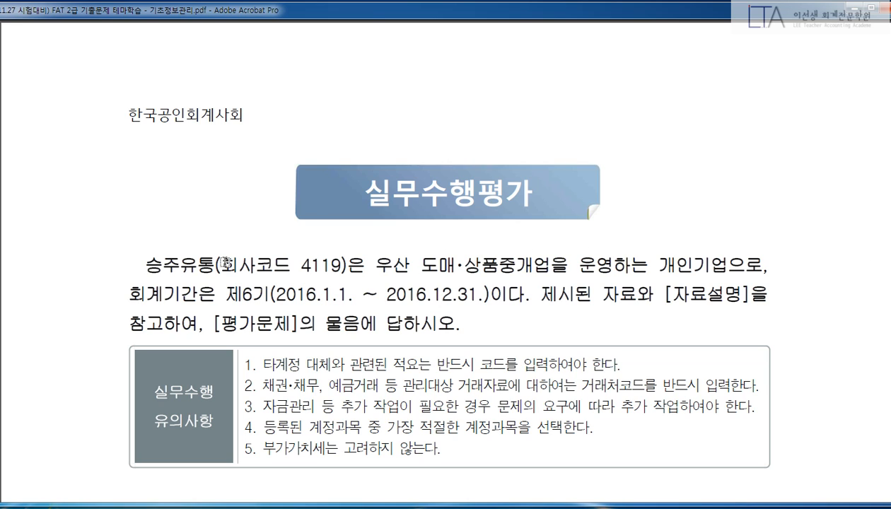
Highlight the company code 4119 and name 승주유통 in yellow, then scroll toward 문제 1.
left_click_drag(300, 265, 342, 266)
left_click_drag(145, 264, 211, 264)
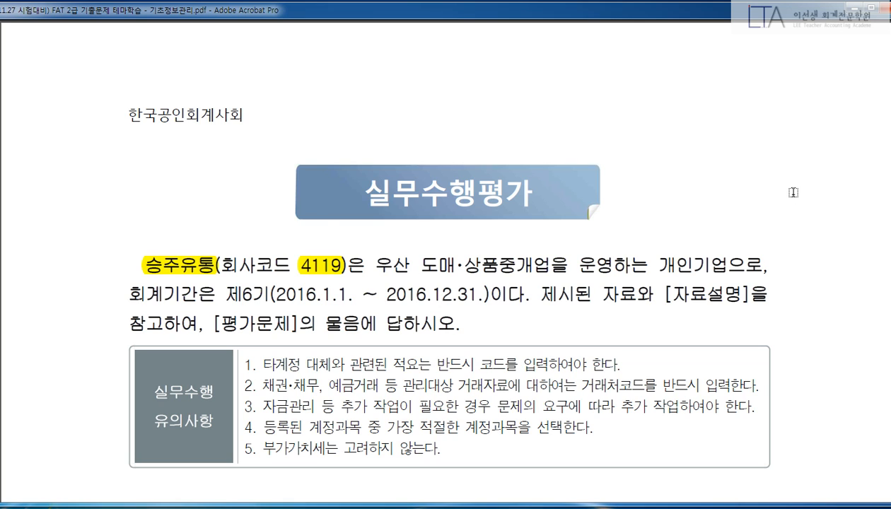
scroll(803, 205, "down", 6)
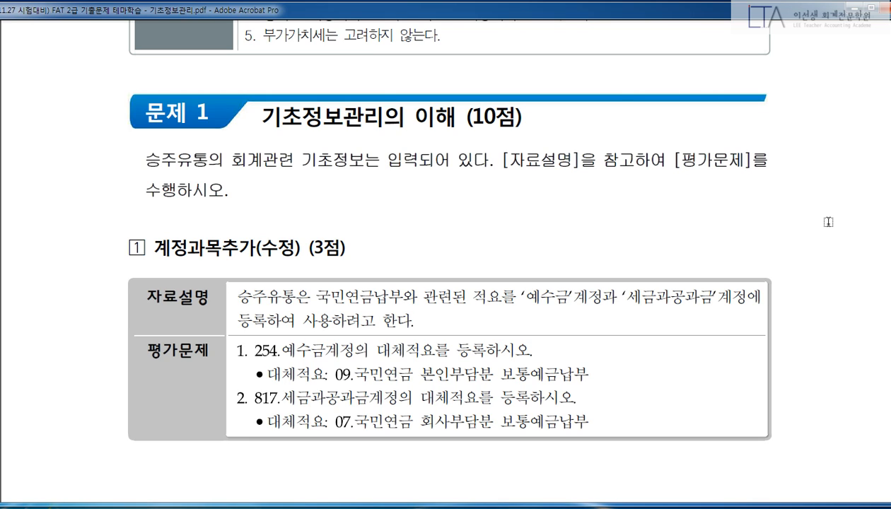
Mark 평가문제, 자료설명 and the 계정과목추가 heading with temporary red pen marks, then clear them.
scroll(792, 248, "down", 1)
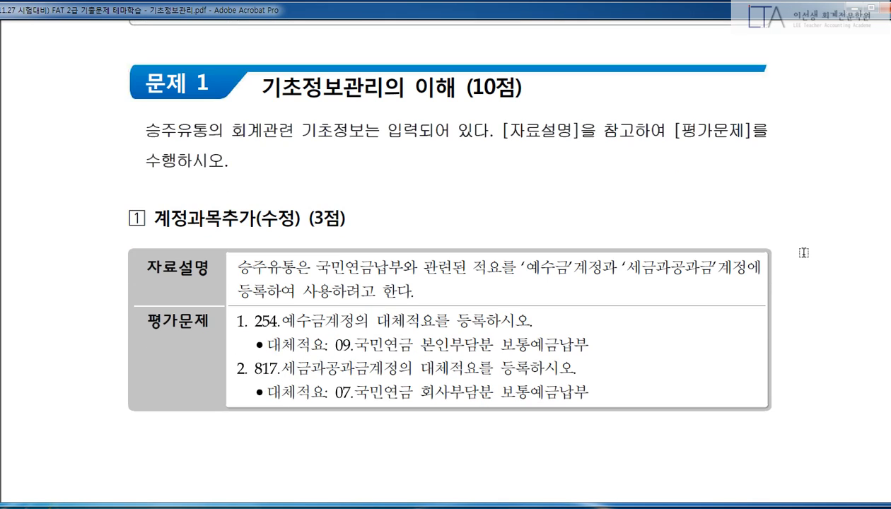
mouse_move(182, 350)
left_mouse_down()
mouse_move(176, 381)
mouse_move(163, 358)
mouse_move(185, 389)
left_mouse_up()
mouse_move(123, 269)
left_mouse_down()
mouse_move(152, 286)
mouse_move(129, 268)
left_mouse_up()
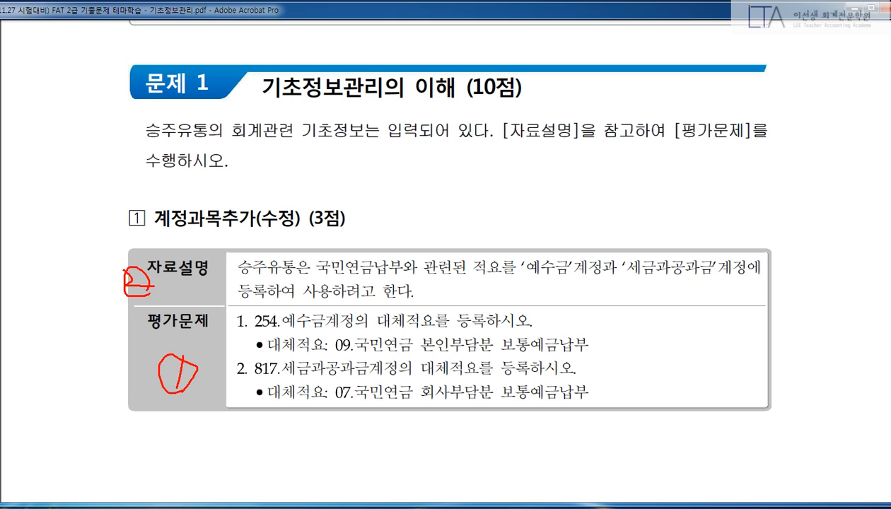
key("Escape")
scroll(872, 262, "down", 1)
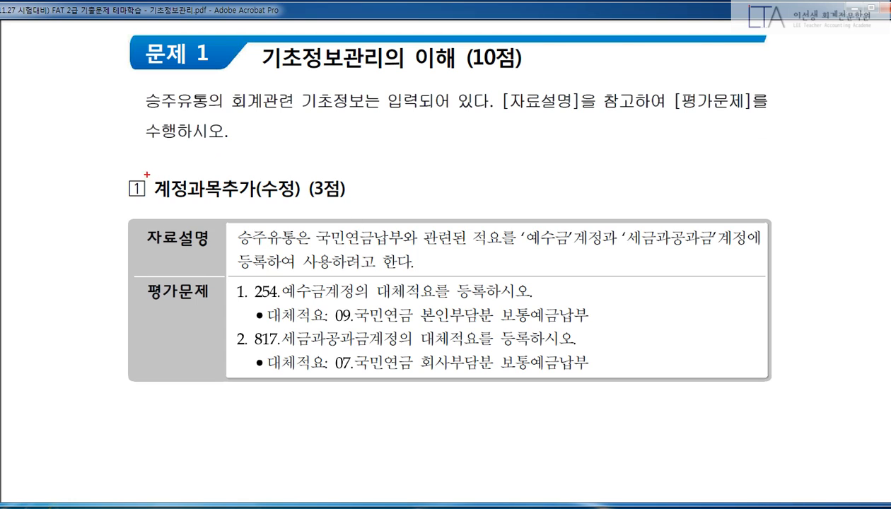
mouse_move(117, 162)
left_mouse_down()
mouse_move(137, 175)
mouse_move(352, 210)
left_mouse_up()
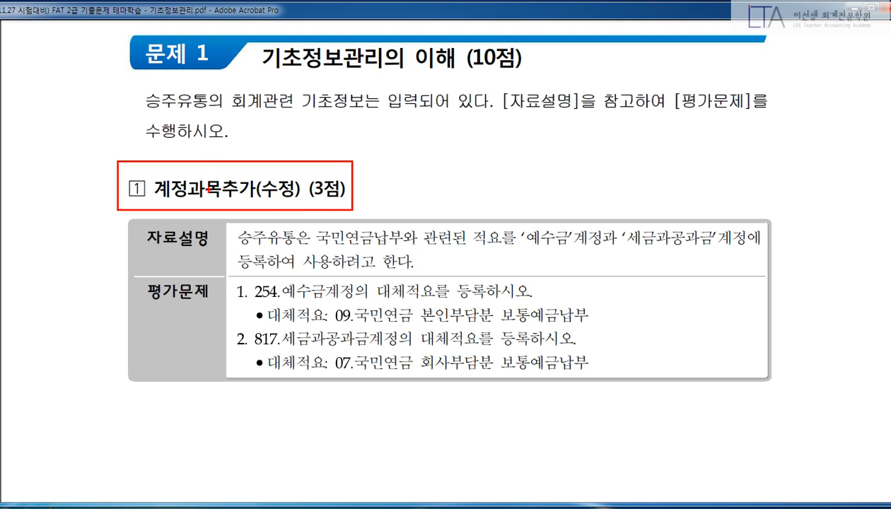
left_click_drag(200, 156, 240, 126)
key("Escape")
Highlight the 계정과목추가(수정) heading, 평가문제 and the instructions for accounts 254 and 817.
left_click_drag(154, 190, 302, 189)
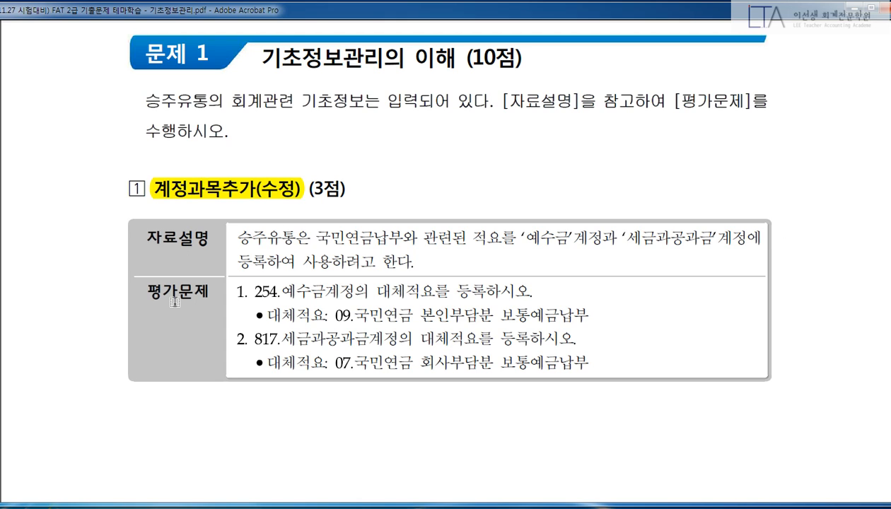
left_click_drag(153, 291, 209, 291)
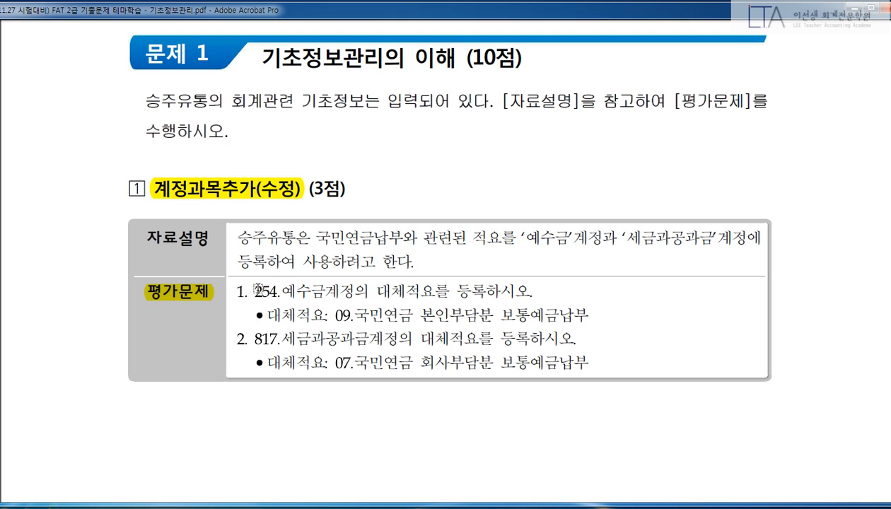
left_click_drag(254, 290, 488, 293)
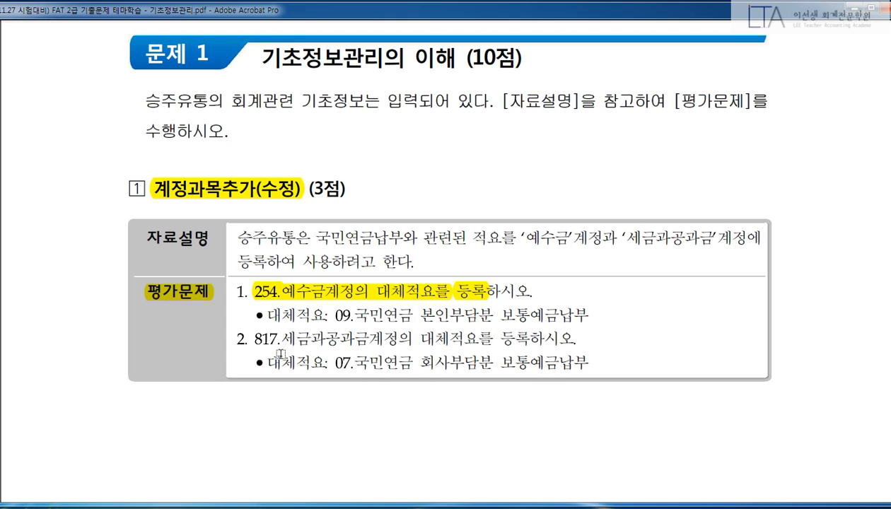
left_click_drag(254, 338, 532, 338)
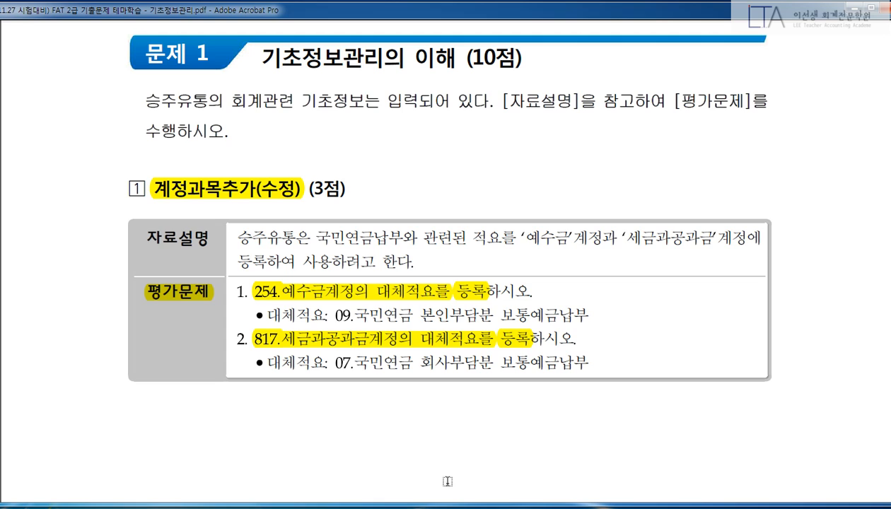
Log in to company 4119 승주유통 in Smart A via the F2 company lookup for 승주.
mouse_move(309, 507)
left_click(311, 459)
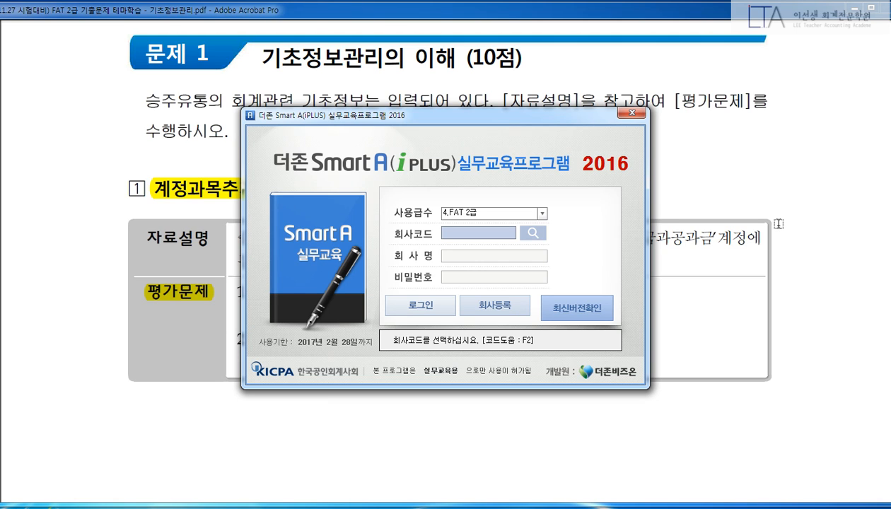
key("F2")
type("승주")
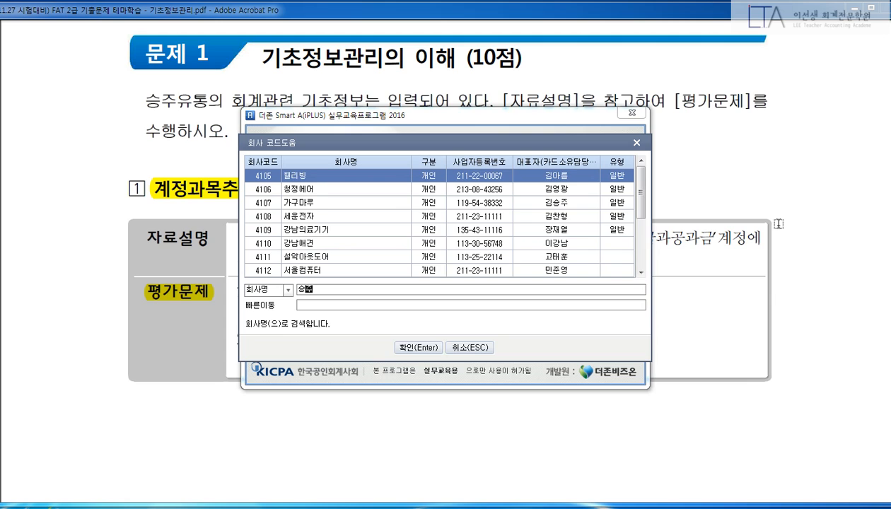
key("Return")
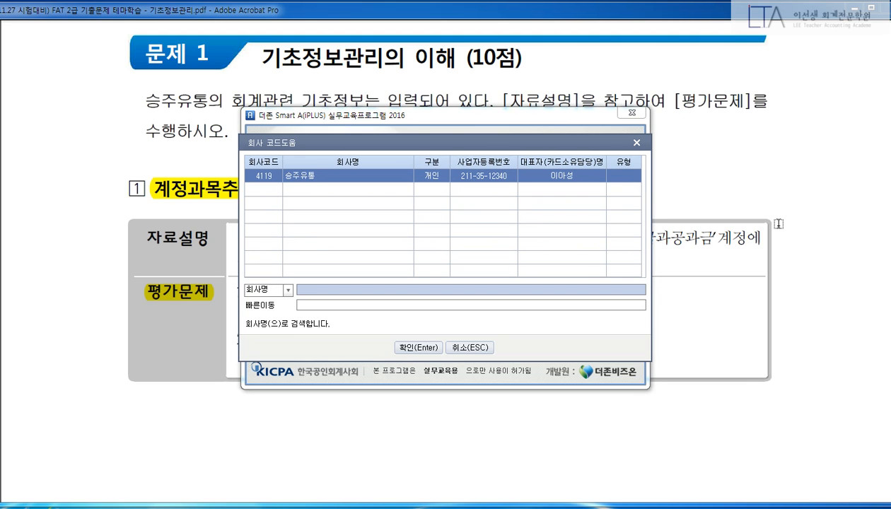
key("Return")
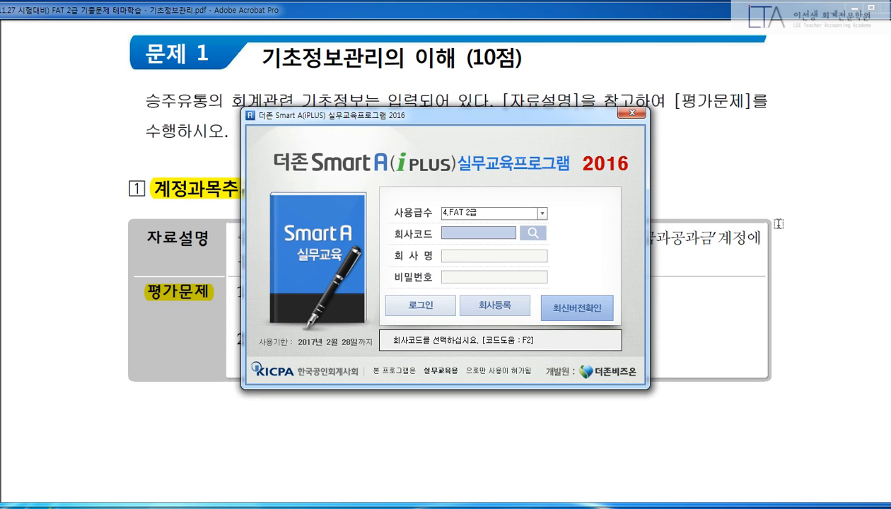
type("4119")
key("Return")
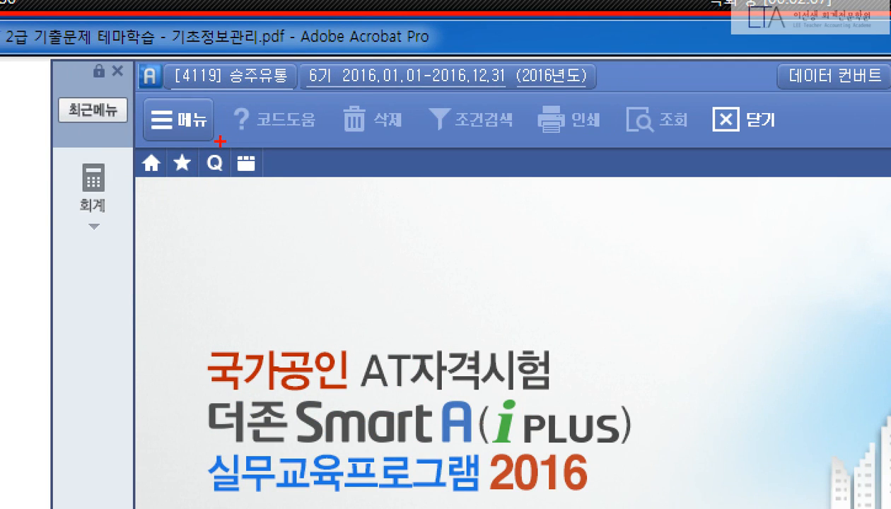
left_click_drag(219, 141, 277, 186)
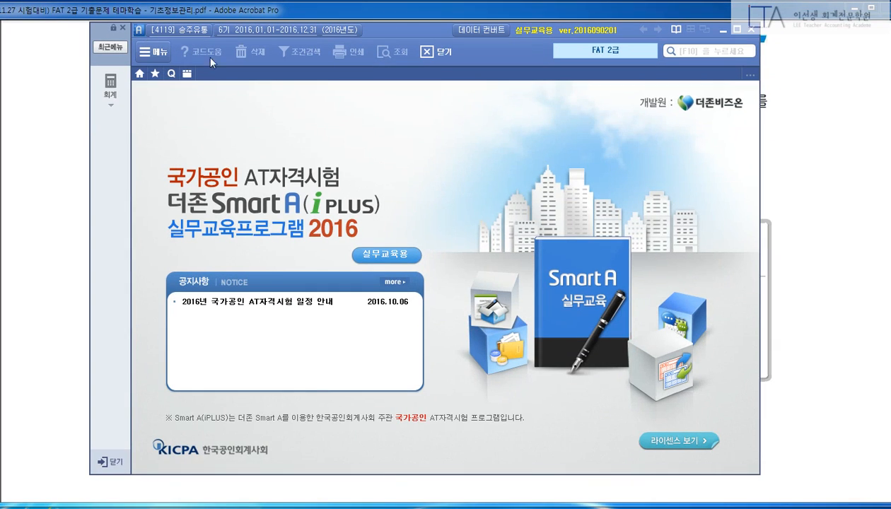
Open 계정과목및적요등록 from 전체메뉴 > 기초정보관리, then switch back to the problem PDF.
left_click(245, 163)
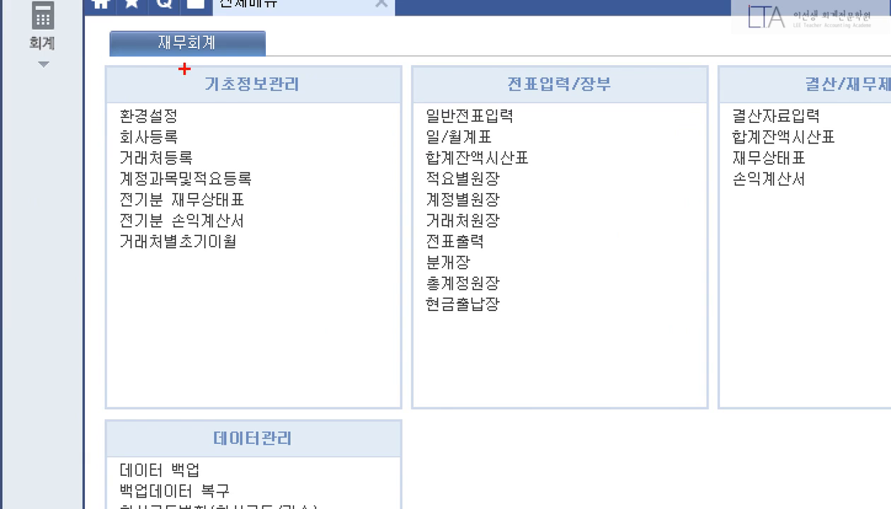
mouse_move(181, 68)
left_mouse_down()
mouse_move(318, 106)
mouse_move(320, 99)
left_mouse_up()
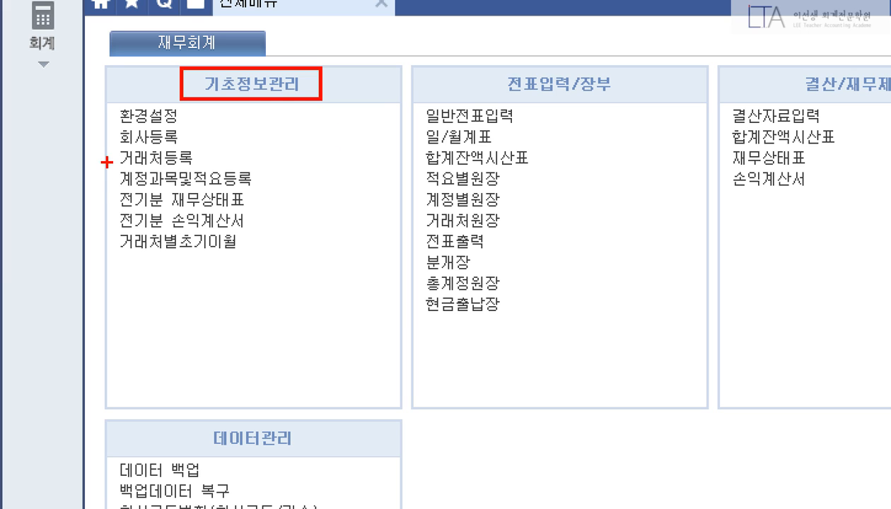
mouse_move(107, 164)
left_mouse_down()
mouse_move(263, 195)
mouse_move(300, 186)
mouse_move(328, 155)
left_mouse_up()
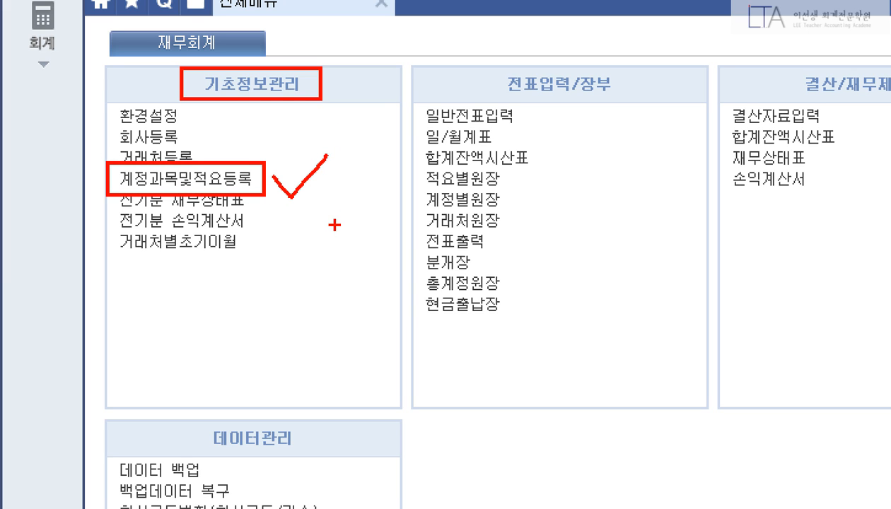
key("Escape")
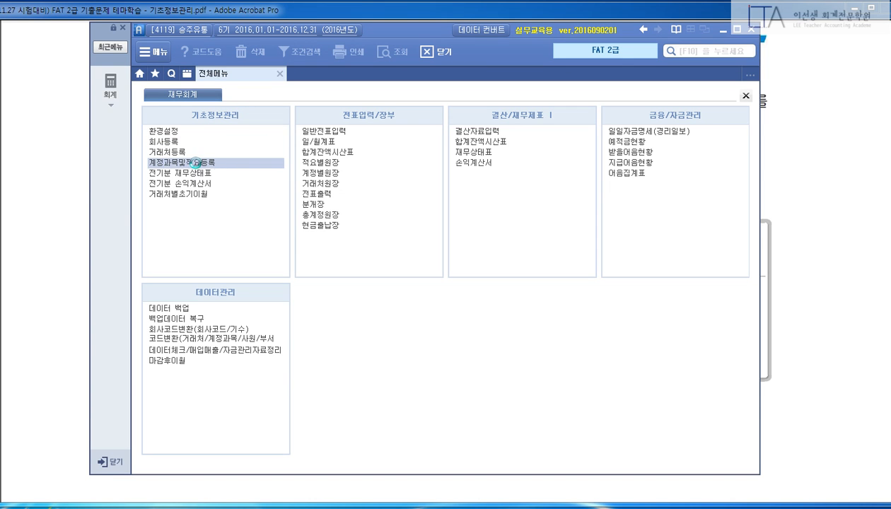
left_click(195, 162)
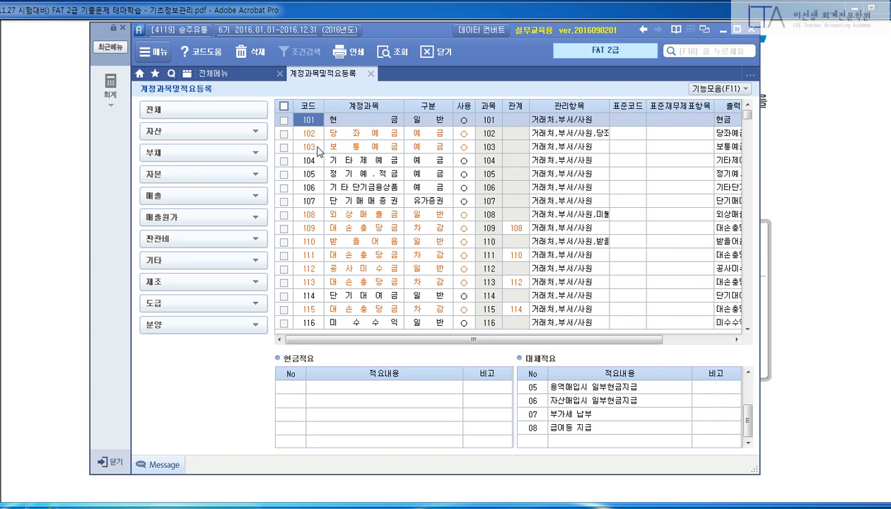
left_click(767, 180)
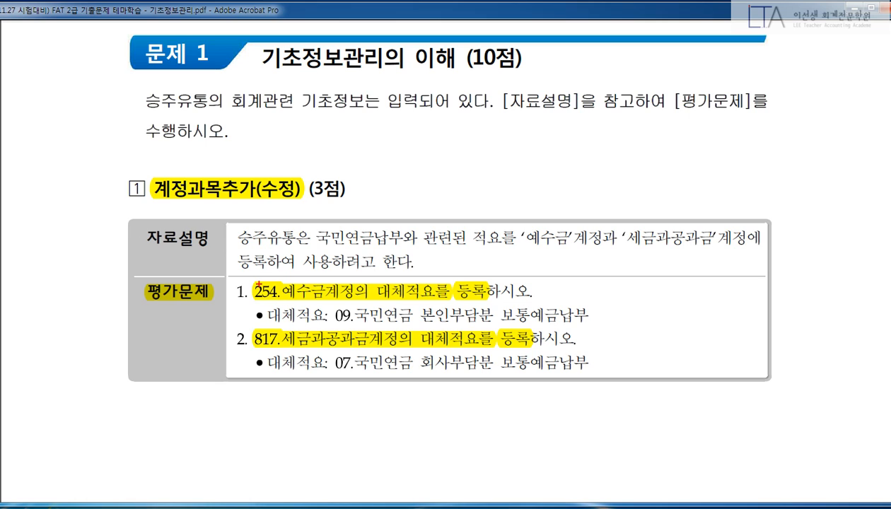
Box account codes 254 and 817 in red, clear the marks, and return to Smart A.
mouse_move(247, 276)
left_mouse_down()
mouse_move(281, 306)
mouse_move(283, 350)
left_mouse_up()
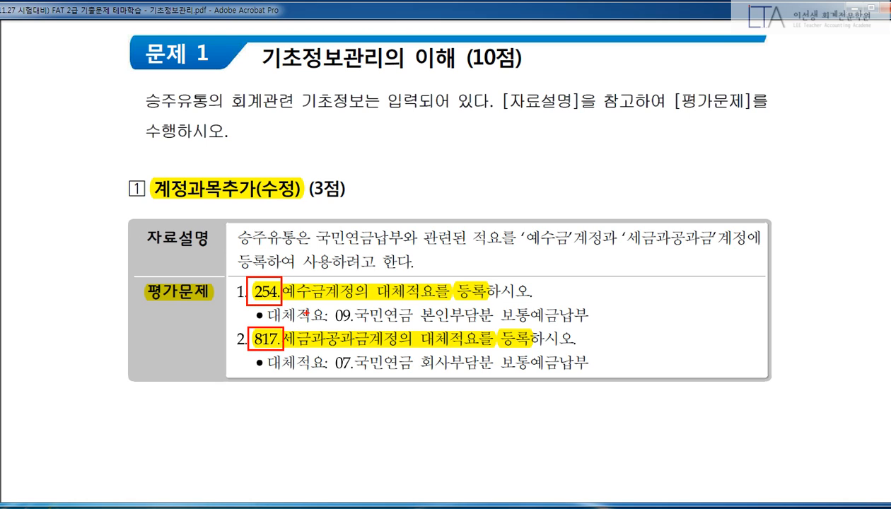
key("Escape")
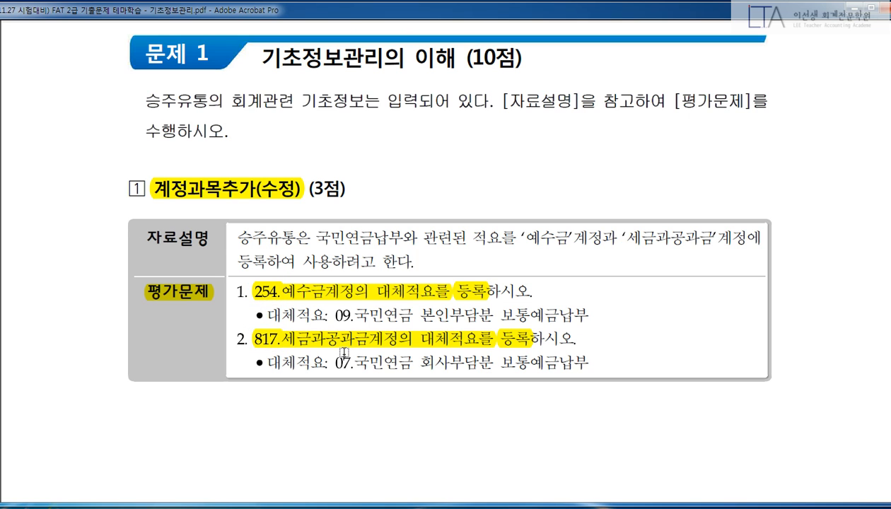
key("alt+Tab")
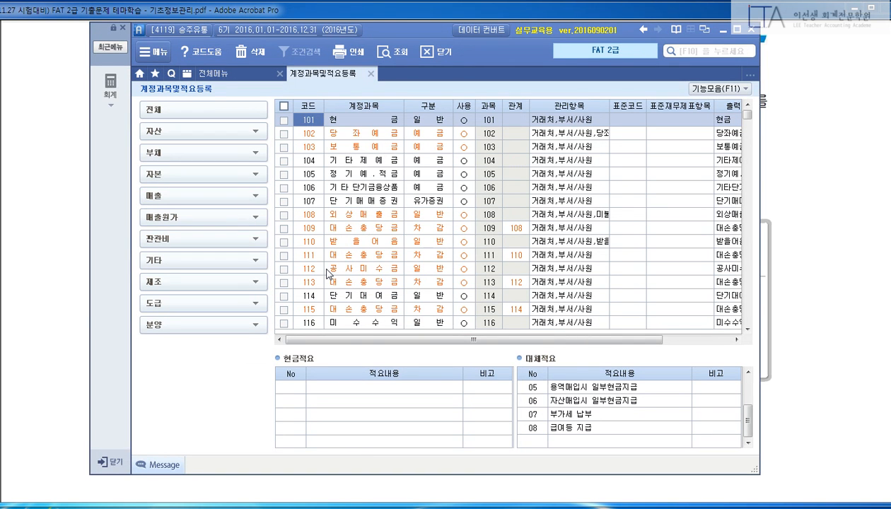
type("254")
key("Return")
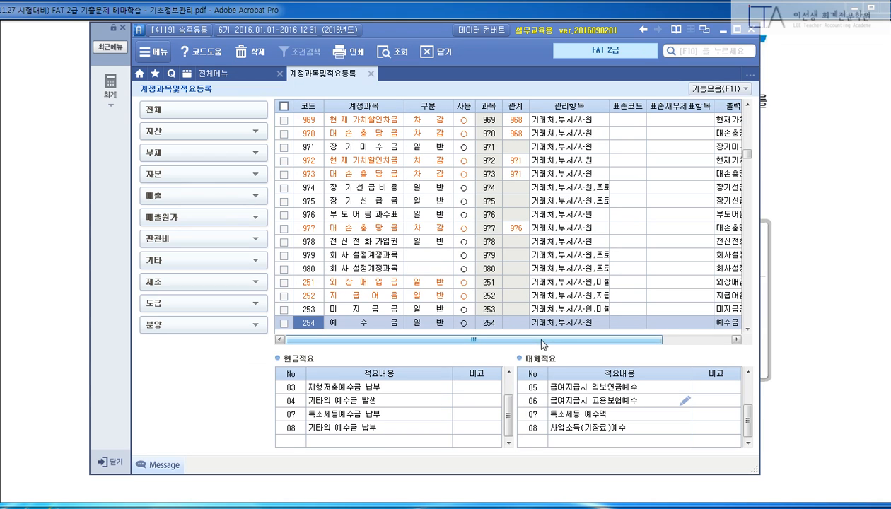
mouse_move(508, 328)
left_mouse_down()
mouse_move(598, 406)
mouse_move(714, 451)
left_mouse_up()
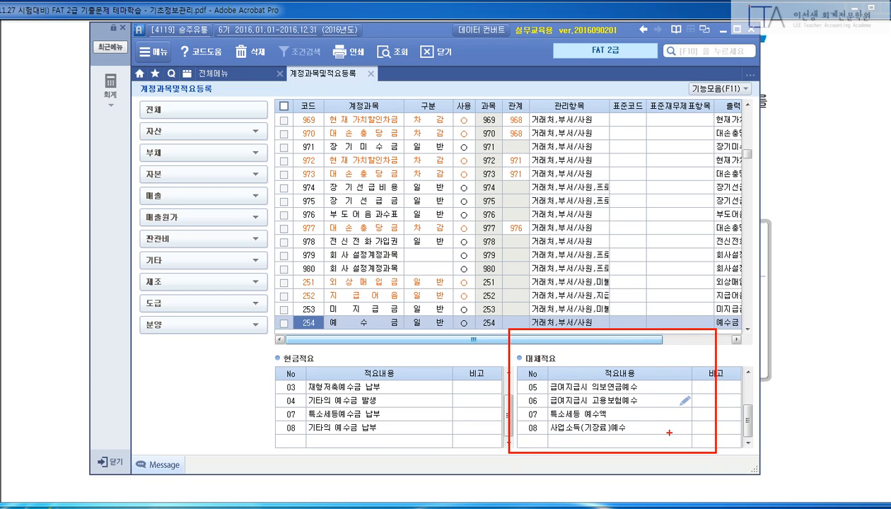
key("Escape")
key("ctrl+1")
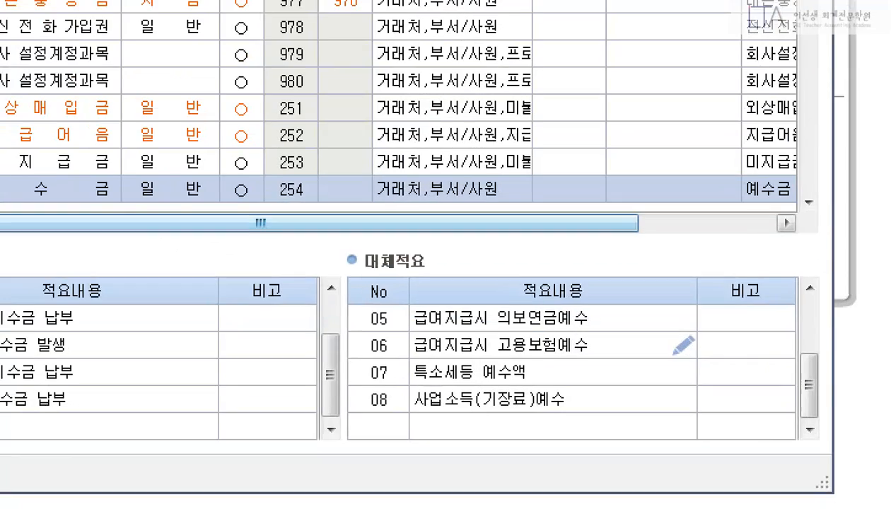
left_click(732, 467)
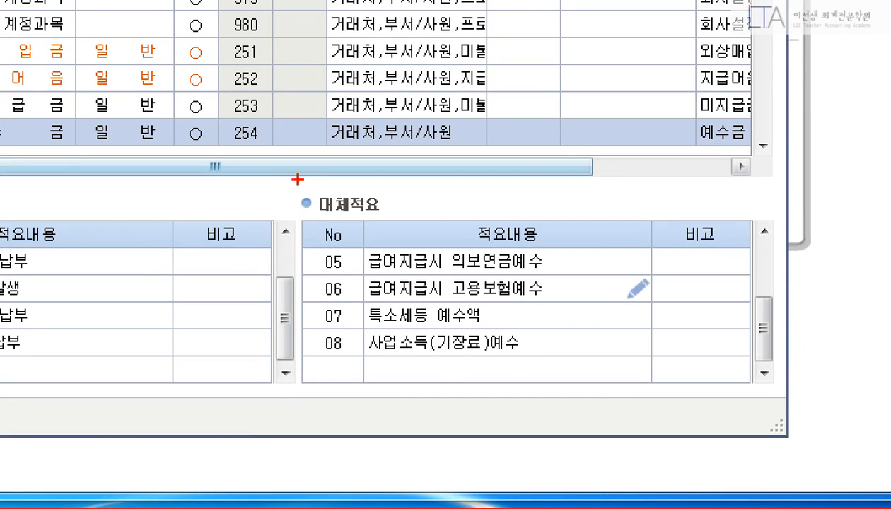
left_click_drag(282, 185, 383, 221)
mouse_move(286, 174)
left_mouse_down()
mouse_move(710, 389)
mouse_move(770, 408)
left_mouse_up()
mouse_move(300, 349)
left_mouse_down()
mouse_move(398, 392)
mouse_move(760, 390)
left_mouse_up()
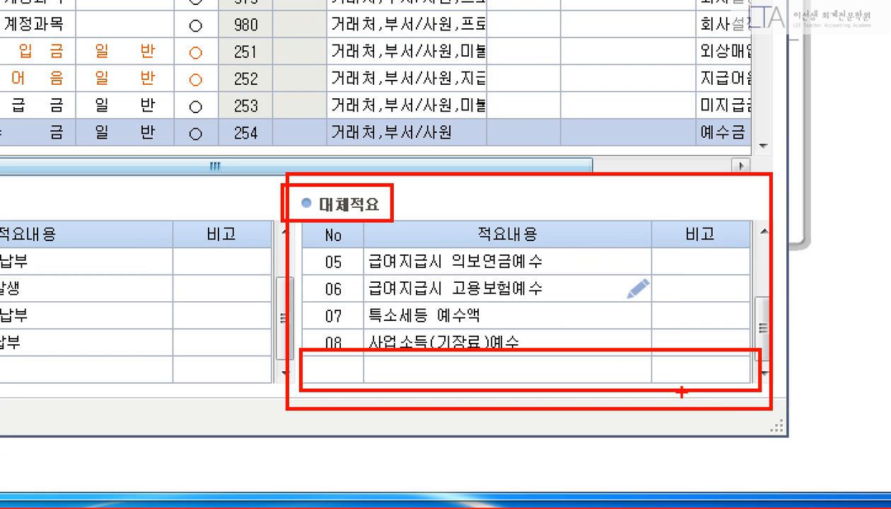
key("Escape")
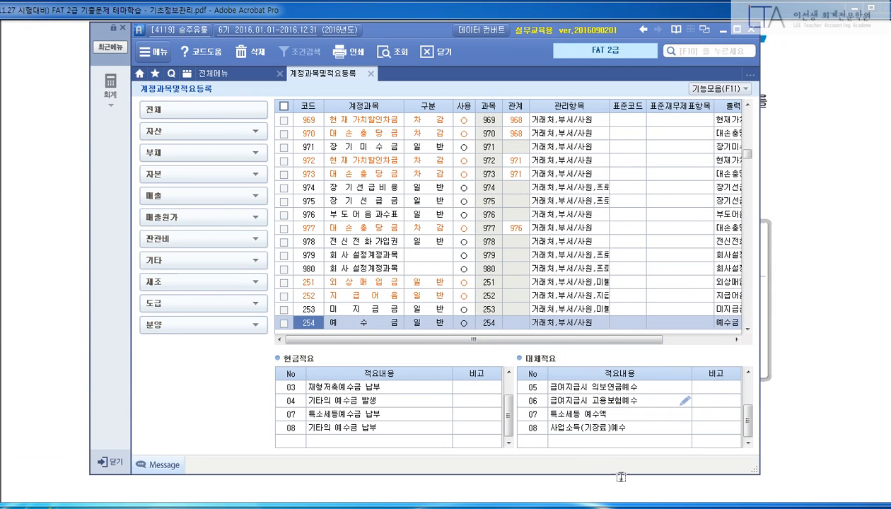
Enter 09 국민연금 본인부담분 보통예금납부 in account 254 예수금's 대체적요 list.
left_click(536, 440)
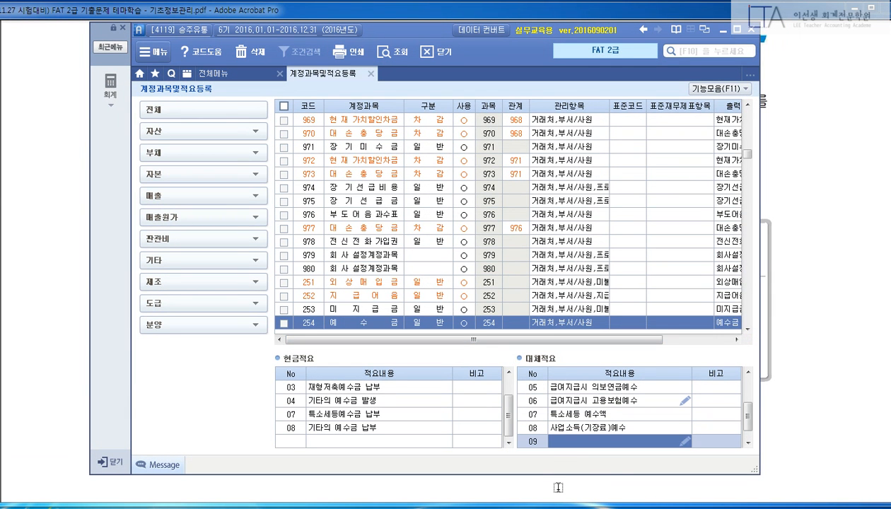
type("국민연")
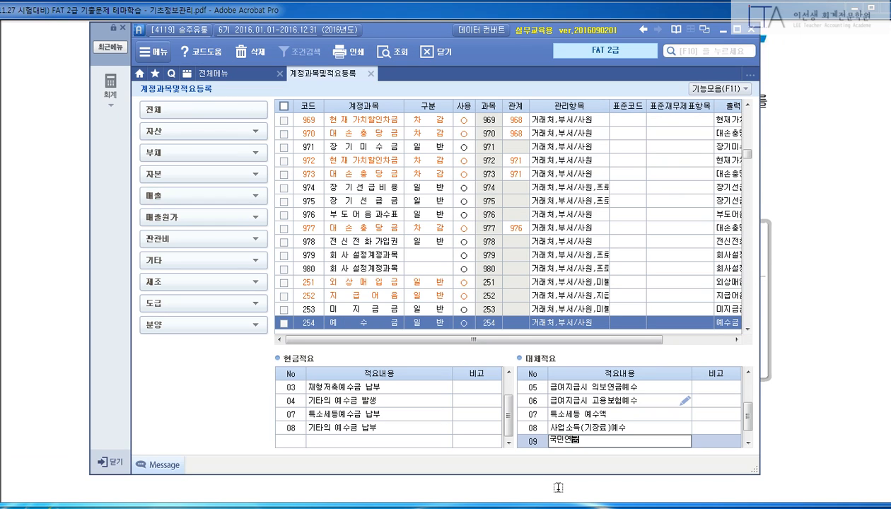
type("금 ")
type("본인")
type("인부담분 ")
type("보통예")
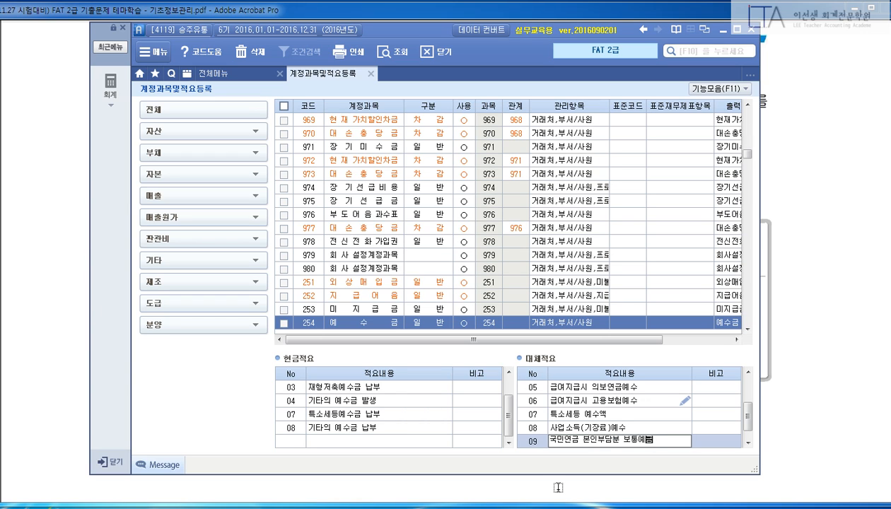
type("금납부")
key("Return")
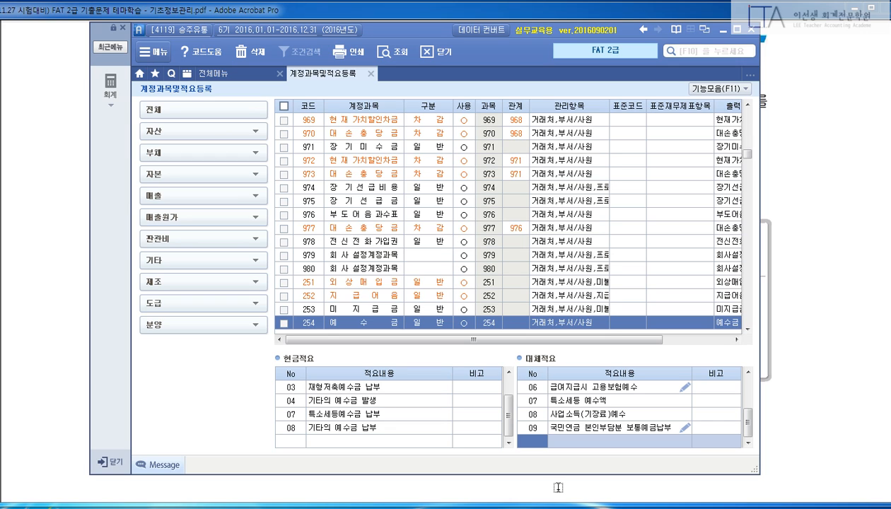
key("Escape")
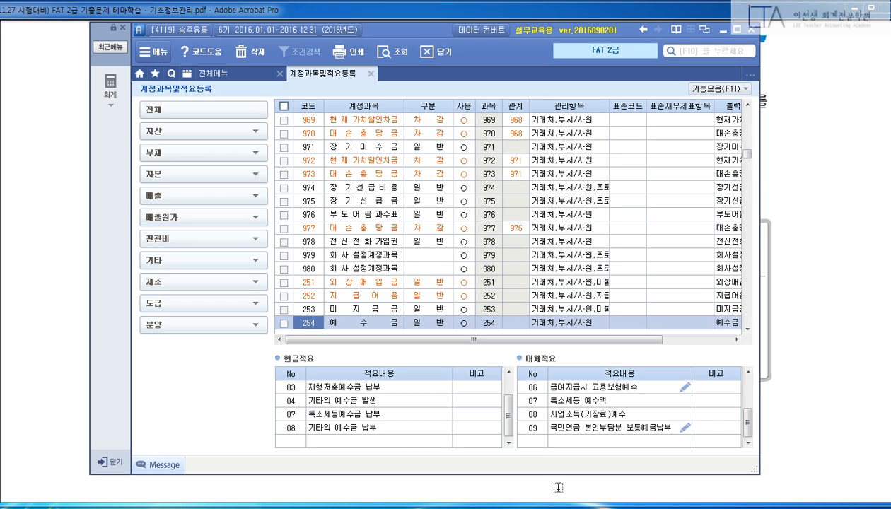
Jump to account 817 세금과공과금 and point out its 대체적요 rows.
left_click_drag(287, 303, 346, 337)
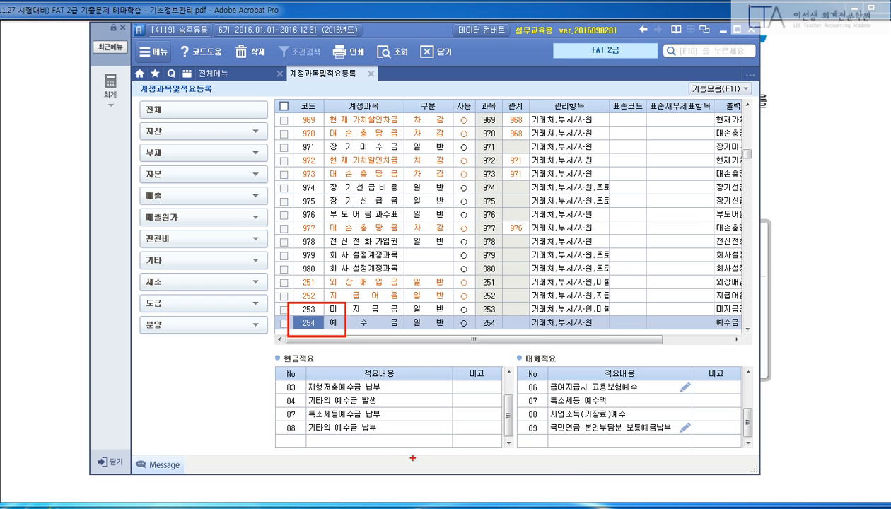
key("Escape")
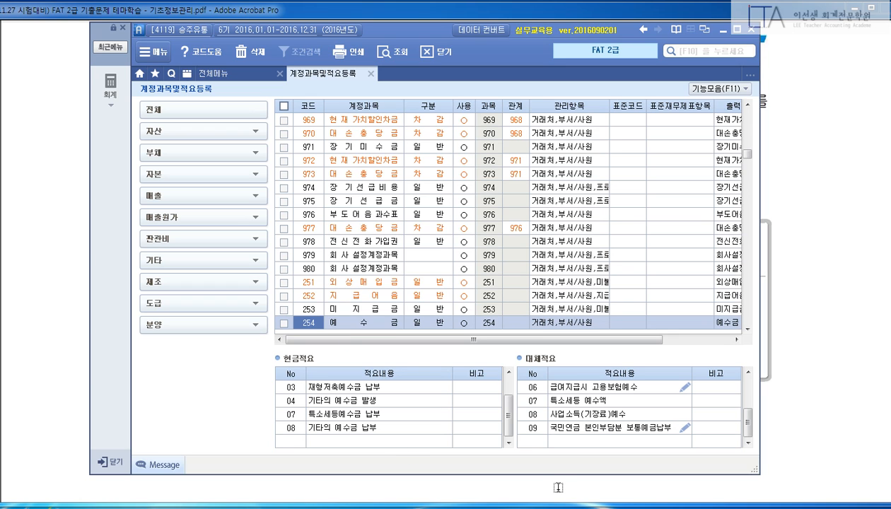
type("817")
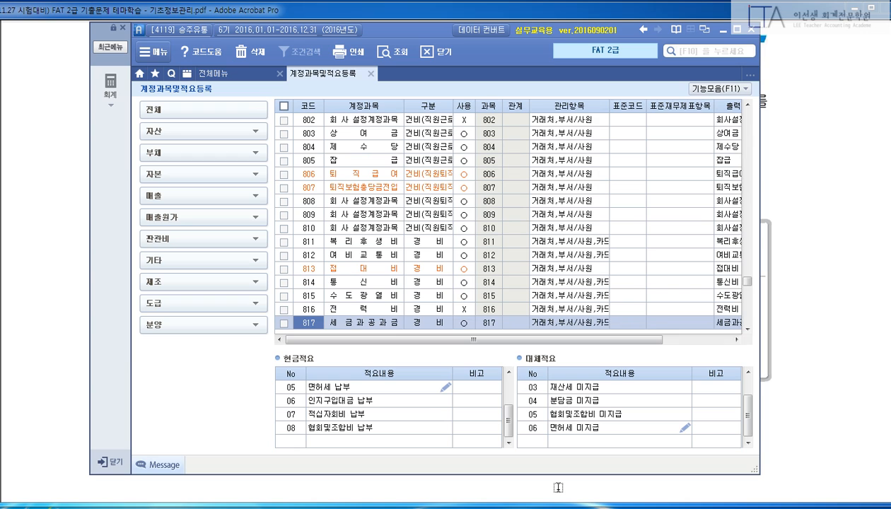
key("ctrl+2")
left_click_drag(285, 306, 445, 329)
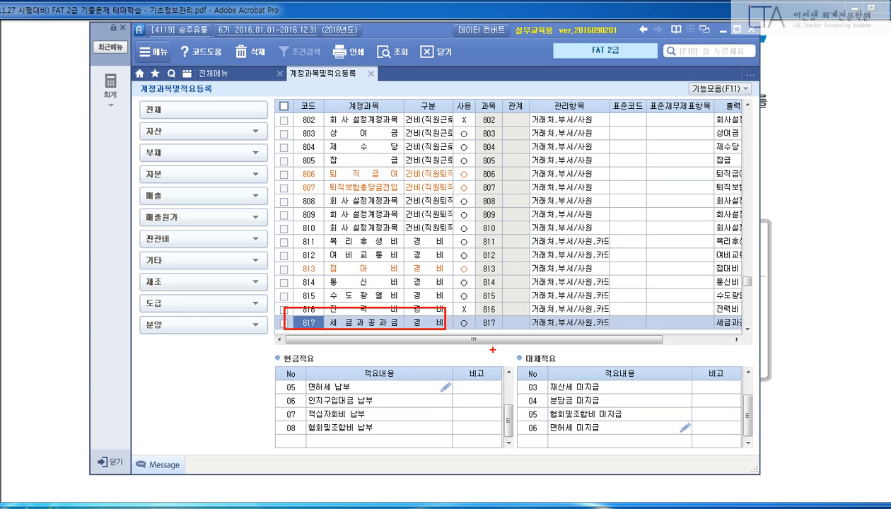
left_click_drag(492, 350, 722, 460)
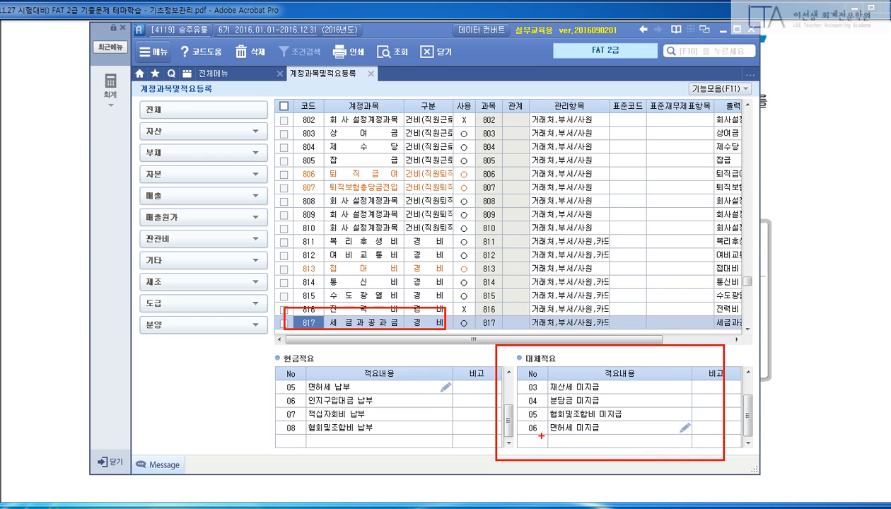
left_click_drag(519, 429, 724, 453)
key("Escape")
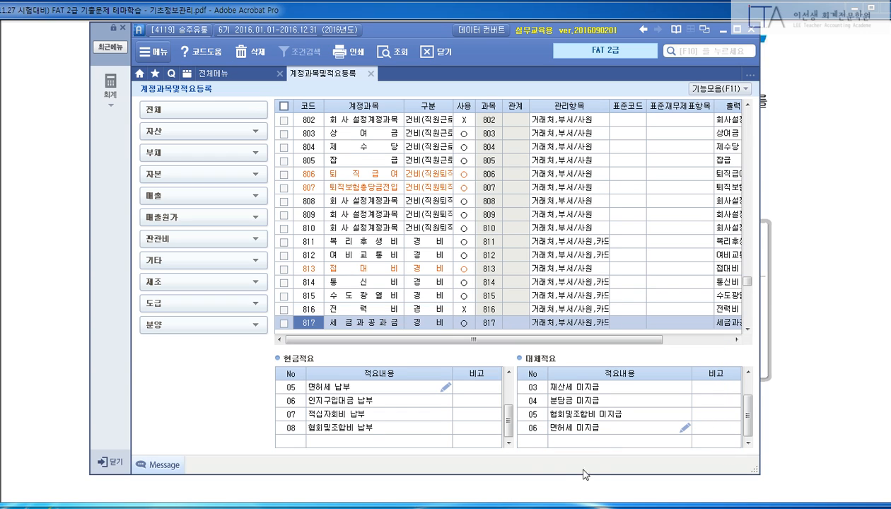
Add 대체적요 07 국민연금 회사부담분 보통예금납부 under account 817.
left_click(533, 443)
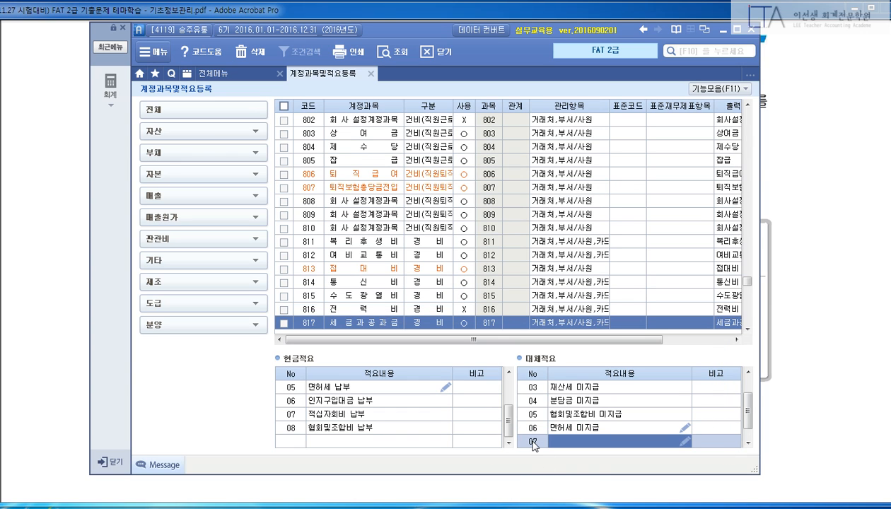
type("국민")
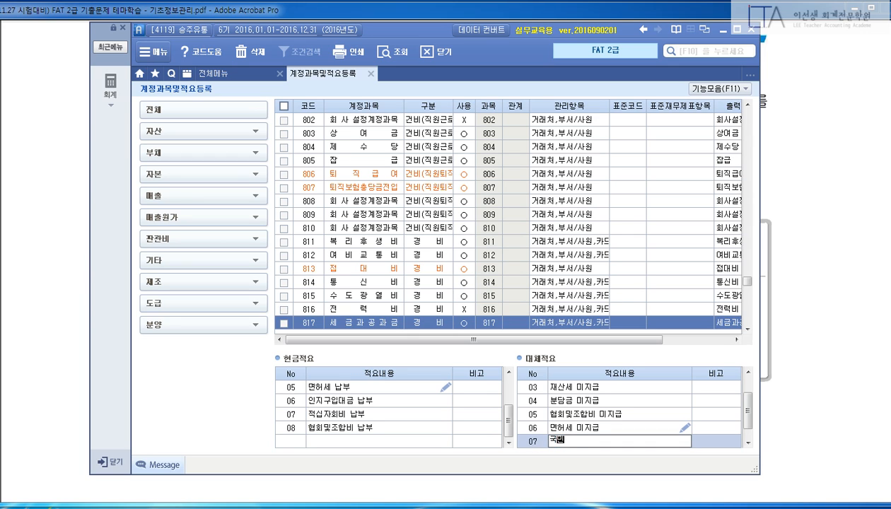
type("연금 회사부담분 보통예금")
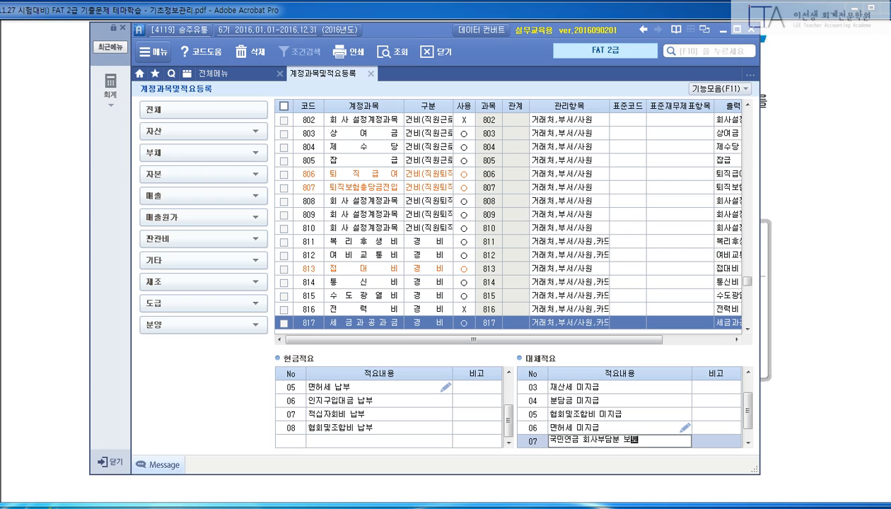
type("납부")
key("Return")
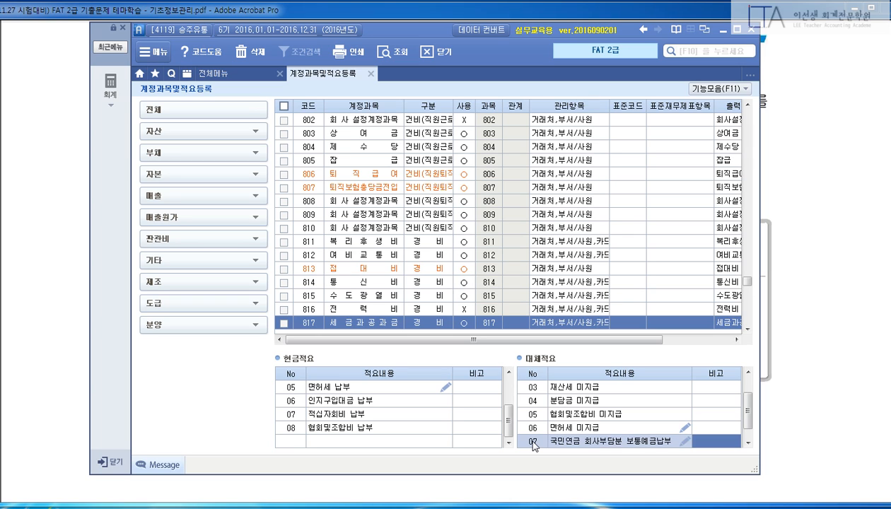
key("Return")
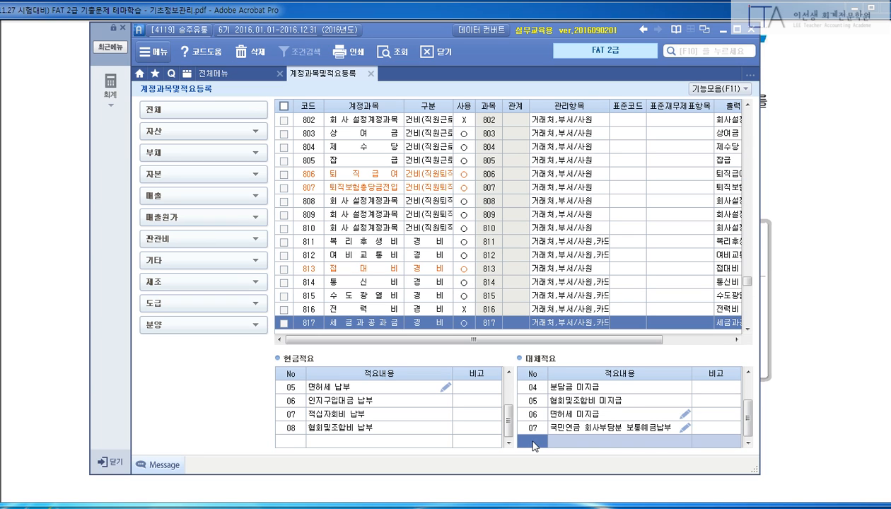
key("Escape")
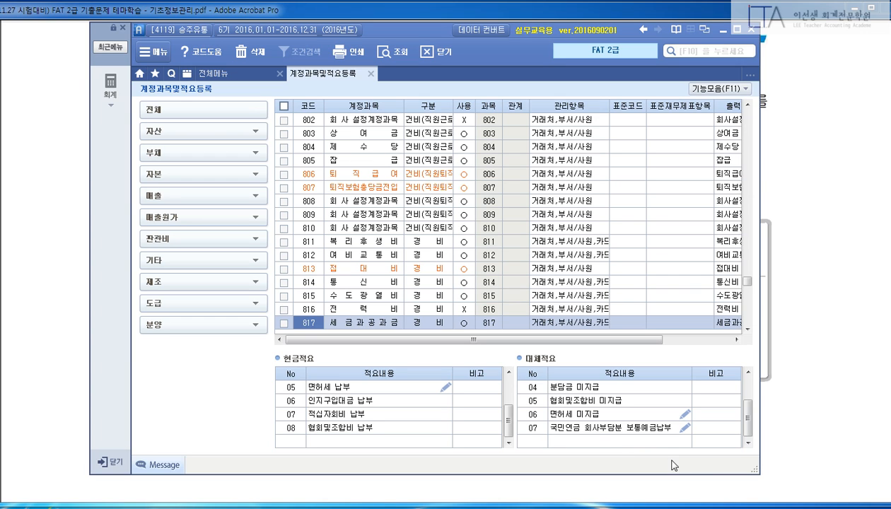
Close the 계정과목및적요등록 tab, returning to the 재무회계 full menu.
key("Escape")
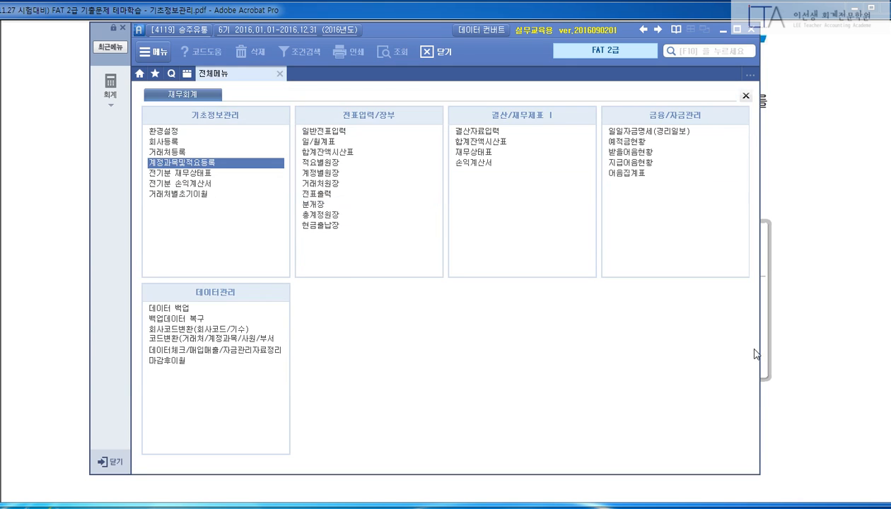
Switch to the exam PDF and scroll to problem 2, 전기분재무상태표의 입력수정.
left_click(811, 322)
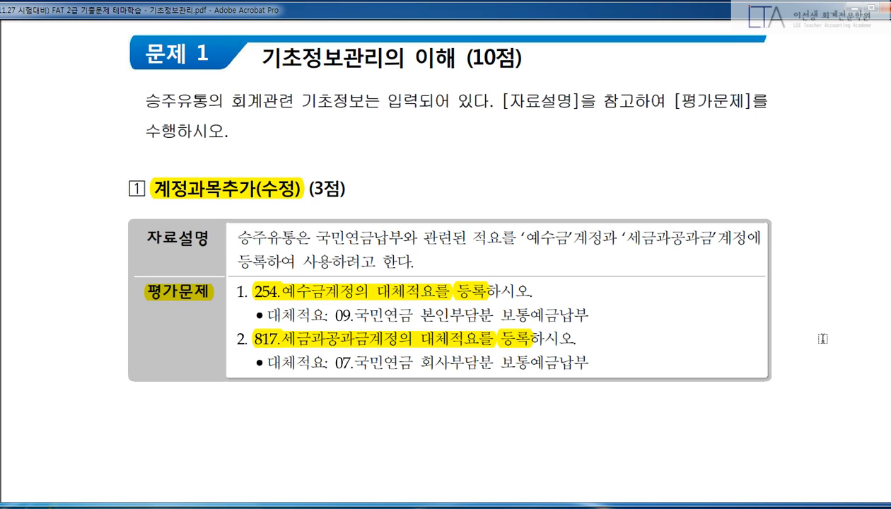
scroll(822, 339, "down", 5)
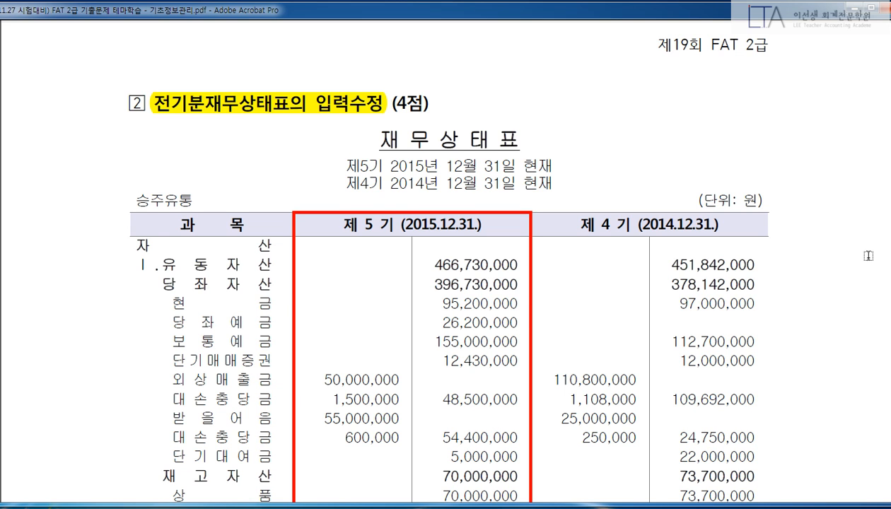
Scroll through problem 2's balance sheet, boxing its sections with temporary red marks.
scroll(869, 256, "down", 5)
scroll(867, 255, "down", 8)
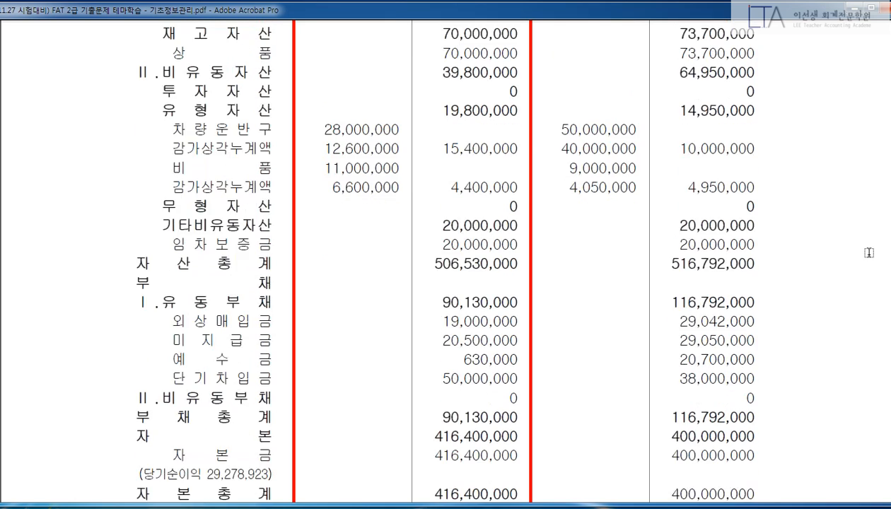
scroll(869, 252, "up", 7)
scroll(869, 253, "up", 2)
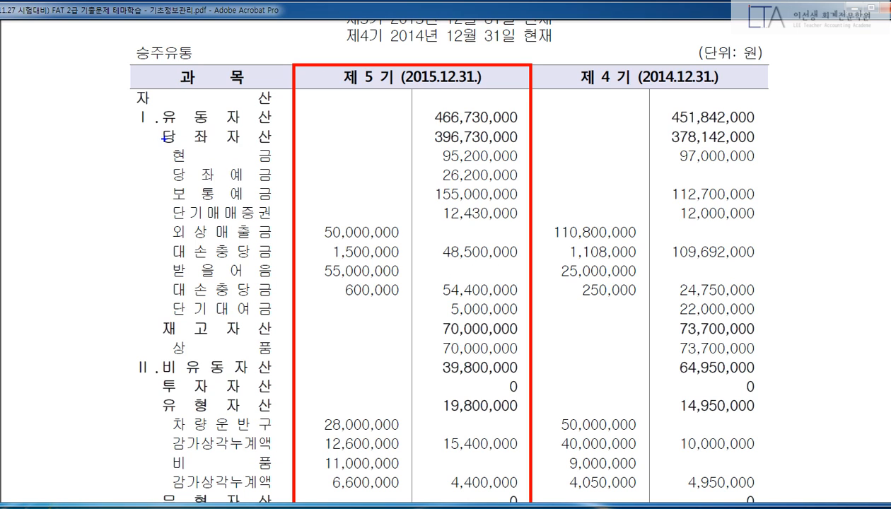
mouse_move(164, 139)
left_mouse_down()
mouse_move(499, 322)
mouse_move(524, 316)
left_mouse_up()
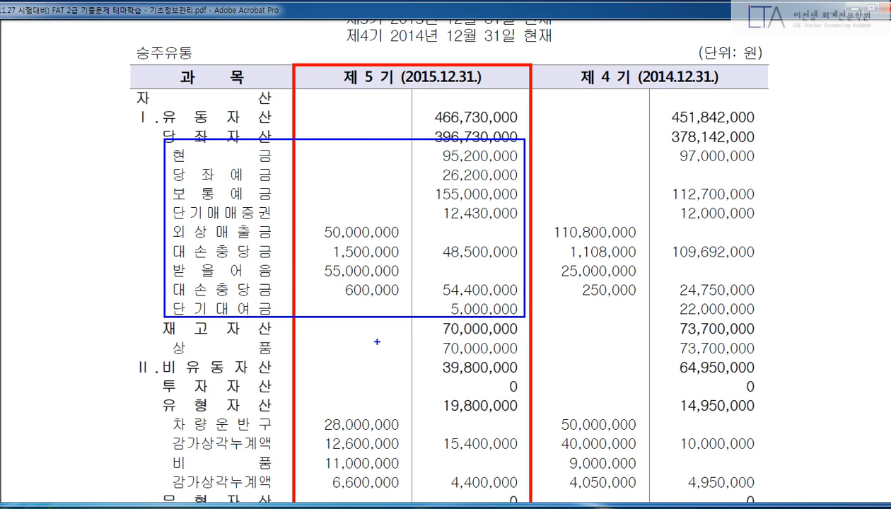
mouse_move(169, 335)
left_mouse_down()
mouse_move(355, 367)
mouse_move(527, 362)
left_mouse_up()
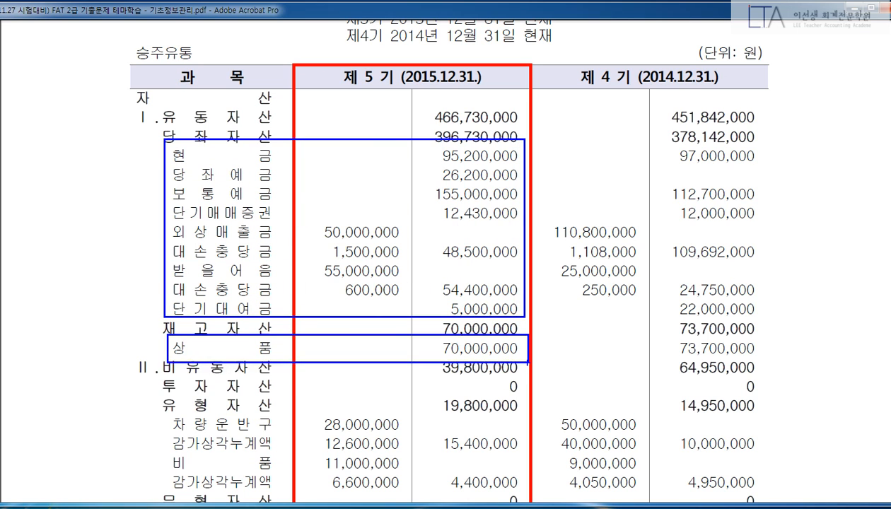
left_click_drag(165, 414, 514, 498)
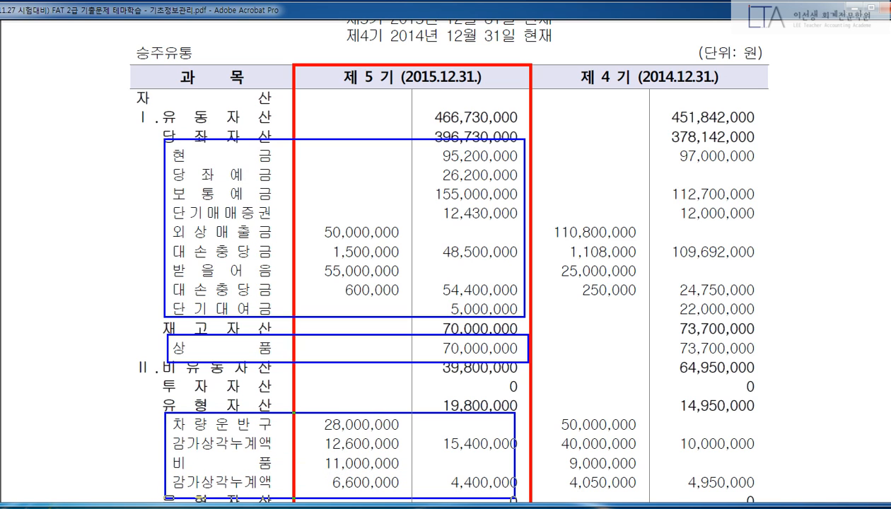
key("Escape")
Outline the 차량운반구 and 비품 depreciation rows, then bring Smart A's full menu back.
scroll(411, 295, "down", 5)
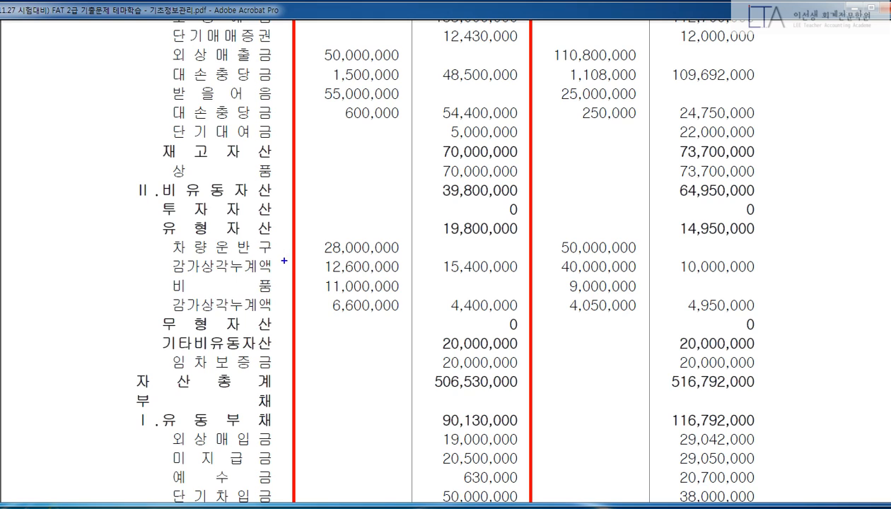
left_click_drag(162, 234, 404, 275)
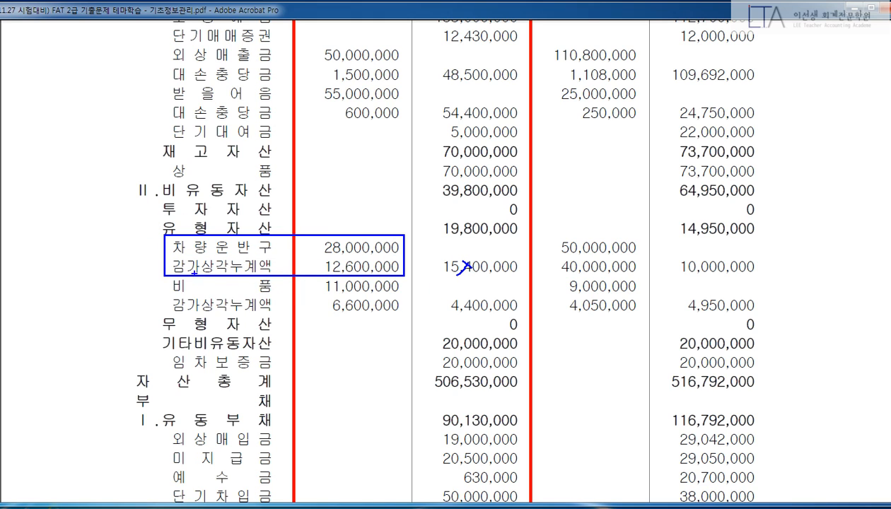
left_click_drag(165, 276, 399, 312)
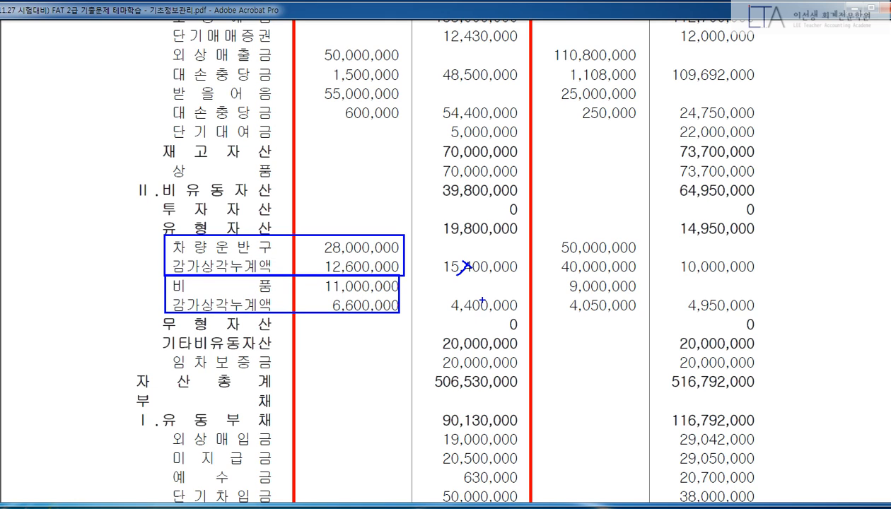
left_click_drag(473, 299, 484, 311)
left_click_drag(484, 300, 473, 311)
key("Escape")
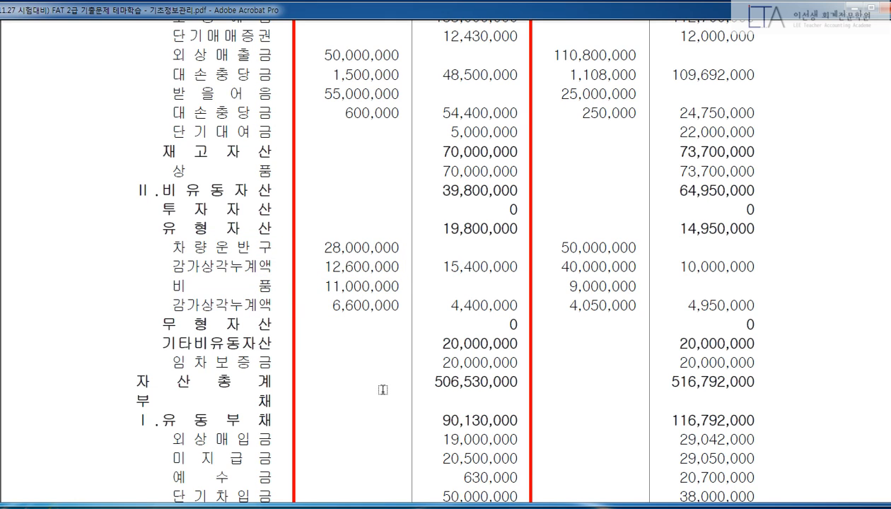
left_click(357, 507)
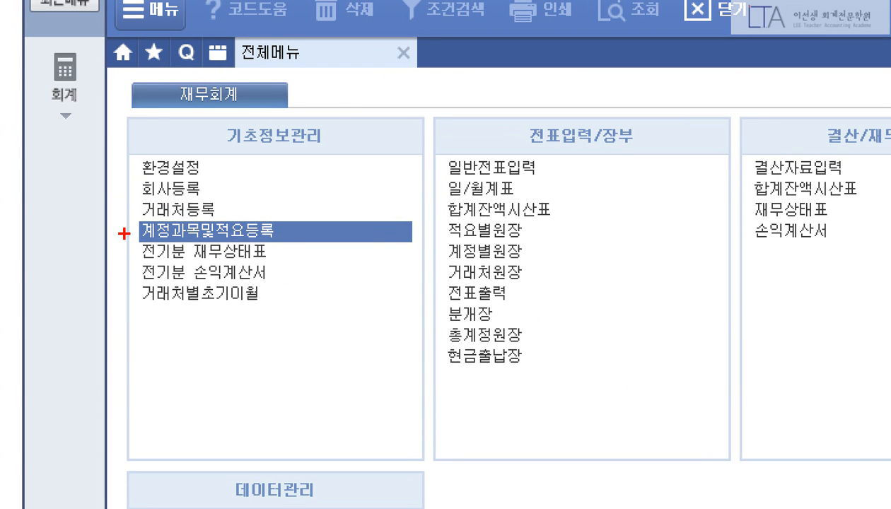
Open 승주유통's 전기분 재무상태표 at row 101 현금, then return to the problem PDF.
mouse_move(123, 235)
left_mouse_down()
mouse_move(275, 271)
mouse_move(297, 294)
mouse_move(295, 280)
left_mouse_up()
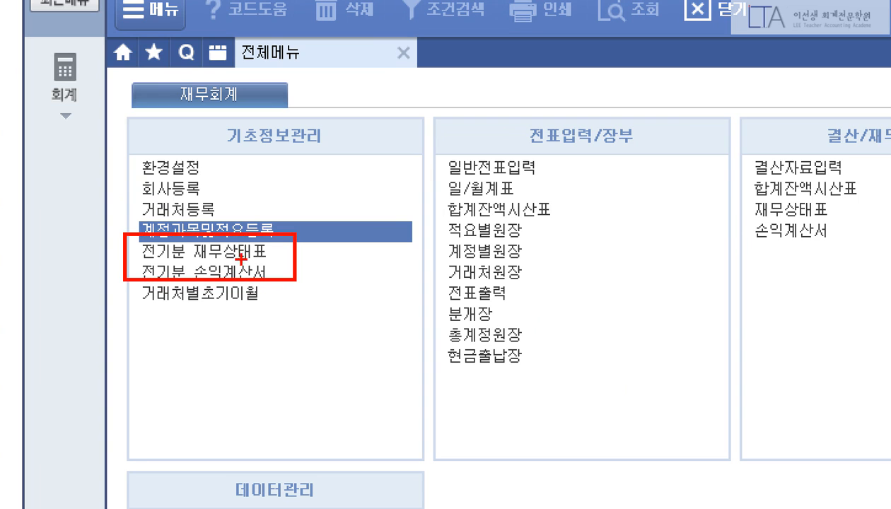
left_click_drag(181, 239, 273, 263)
key("Escape")
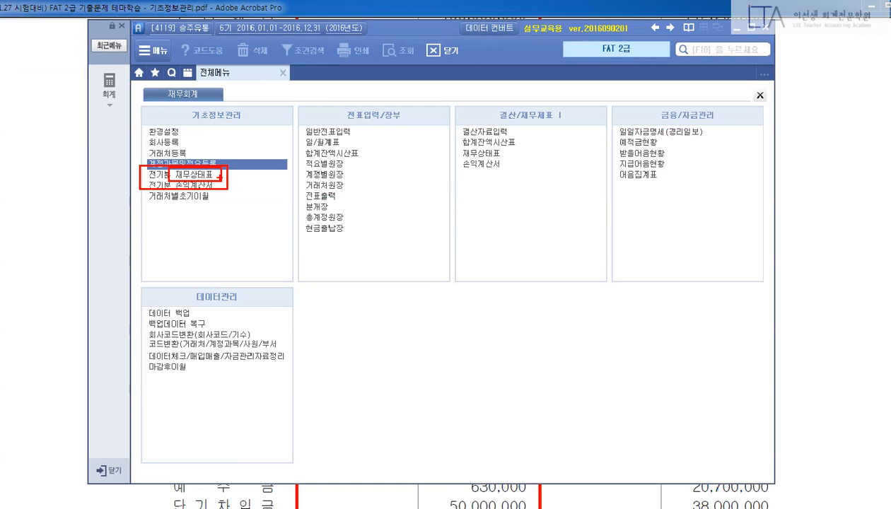
left_click(189, 173)
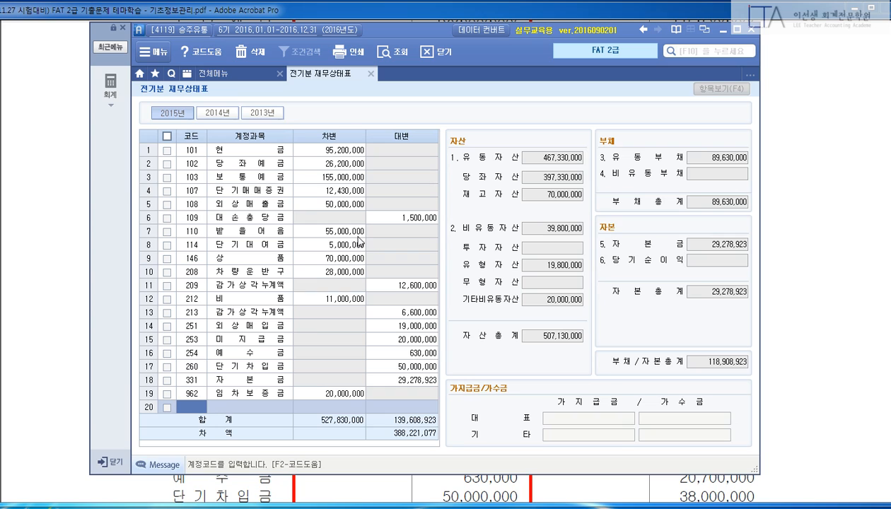
left_click(239, 154)
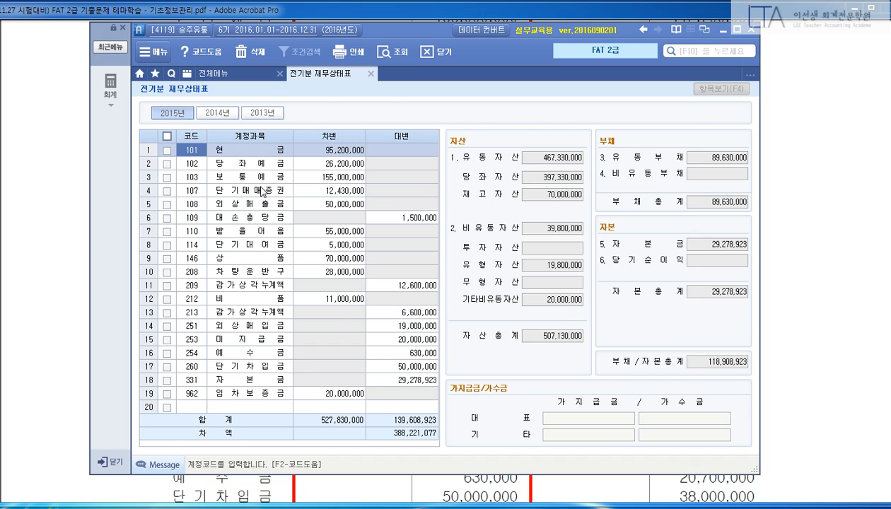
key("alt+Tab")
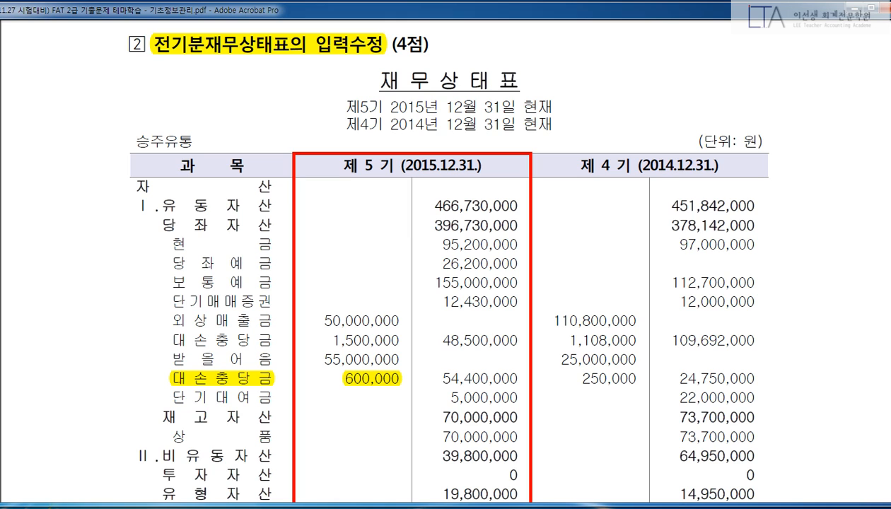
Compare the PDF's 600,000 대손충당금 under 받을어음 against grid rows 108–110 (외상매출금, 대손충당금, 받을어음).
left_click(226, 376)
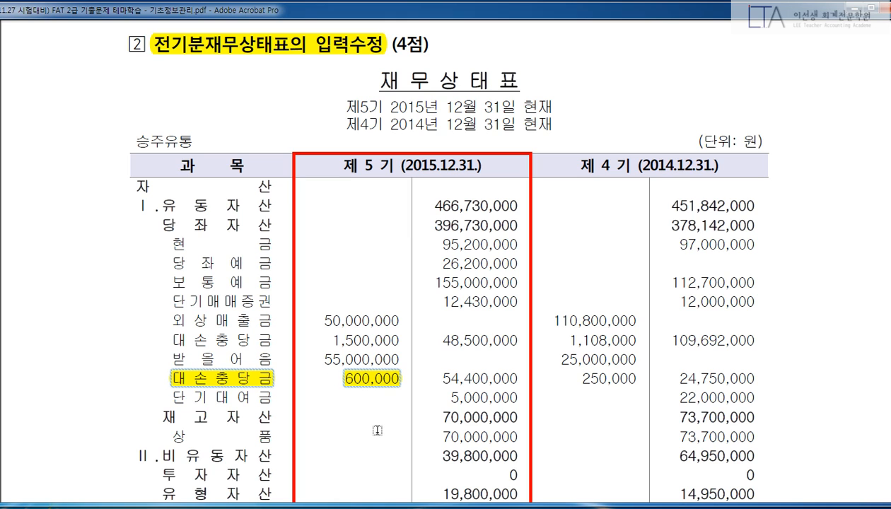
scroll(377, 430, "down", 1)
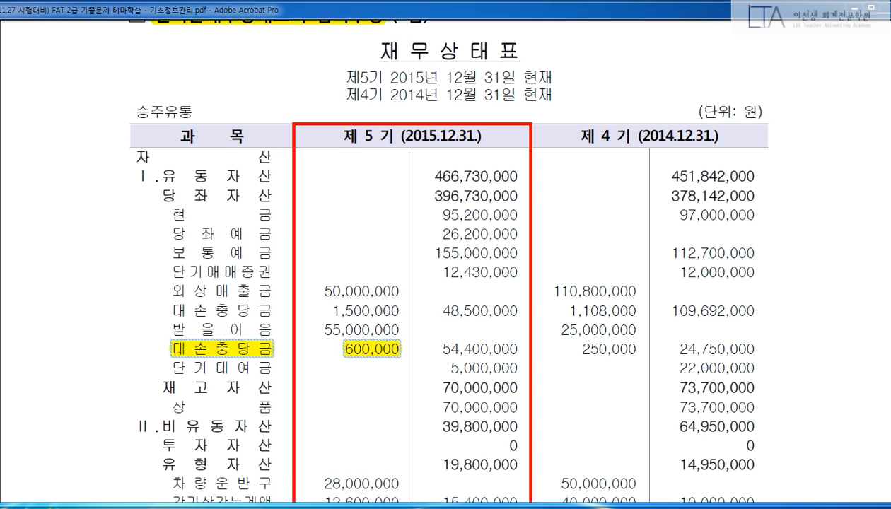
left_click(311, 507)
left_click(241, 205)
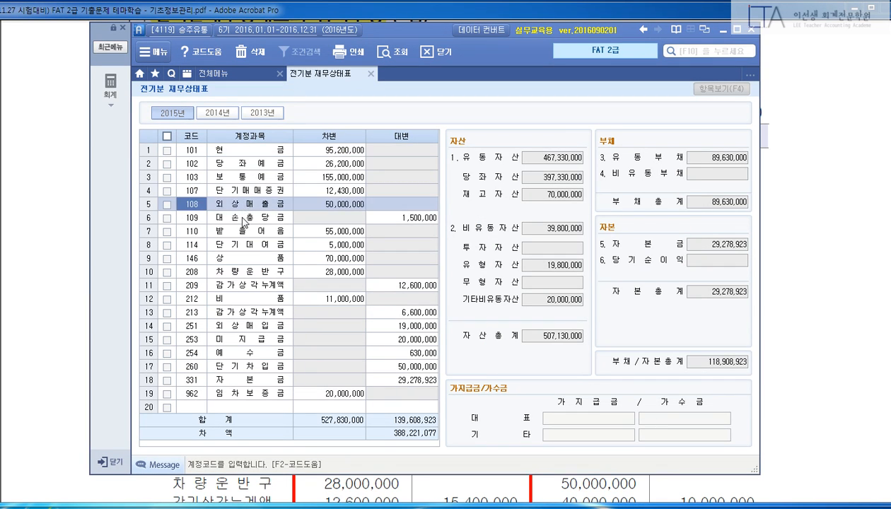
left_click(242, 219)
left_click(243, 230)
left_click(206, 207)
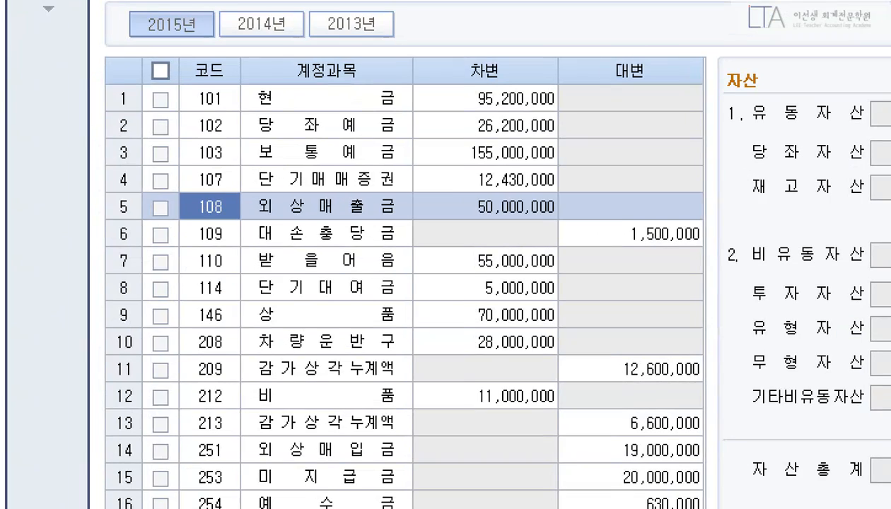
left_click_drag(174, 185, 417, 246)
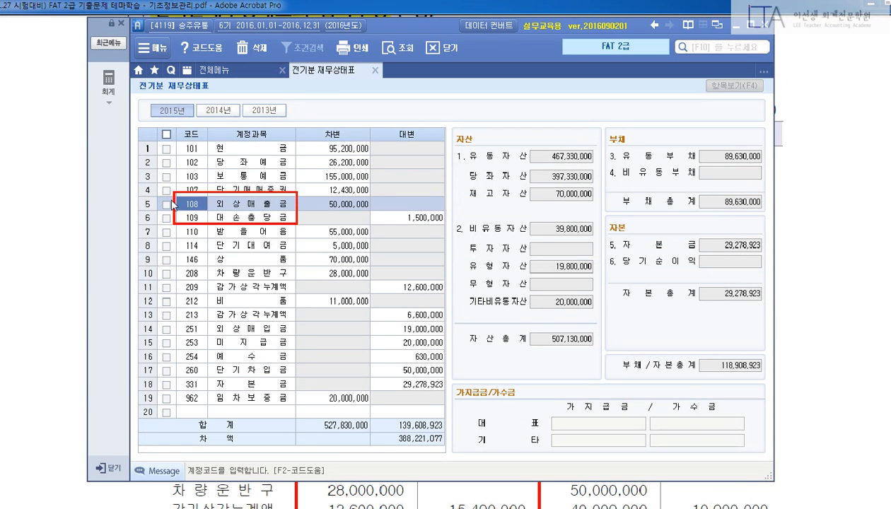
key("Down")
key("Down")
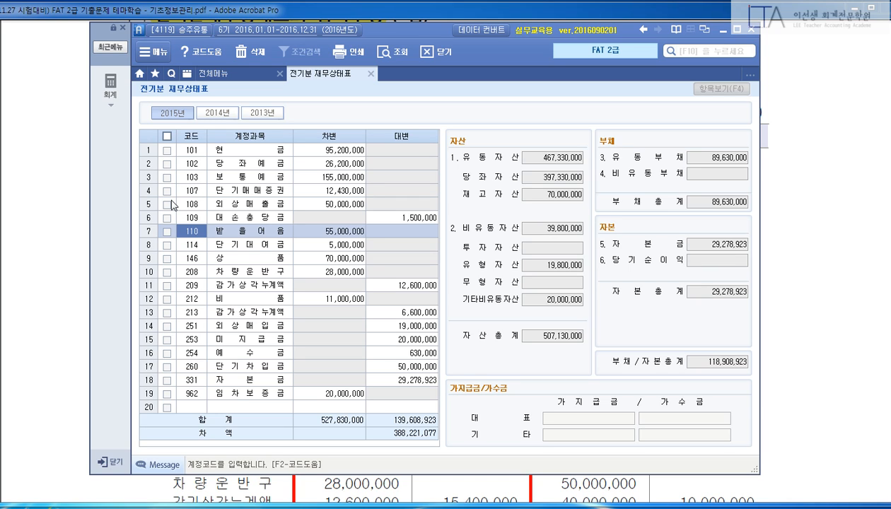
On the empty last row, enter account code 111 with a 600,000 credit.
key("End")
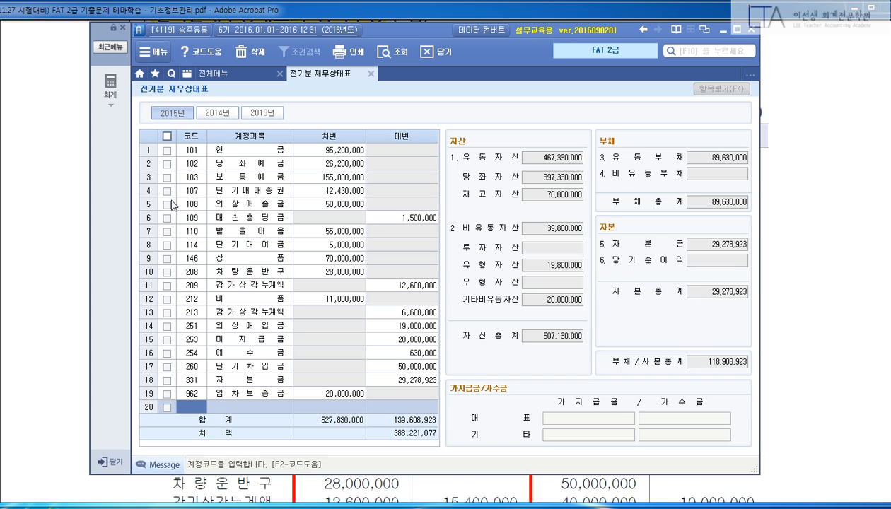
type("111")
key("Return")
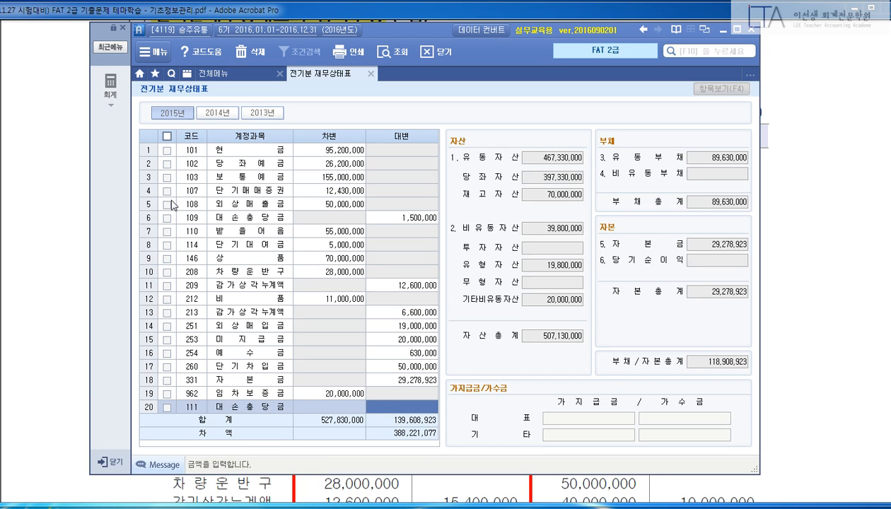
type("600000")
key("Return")
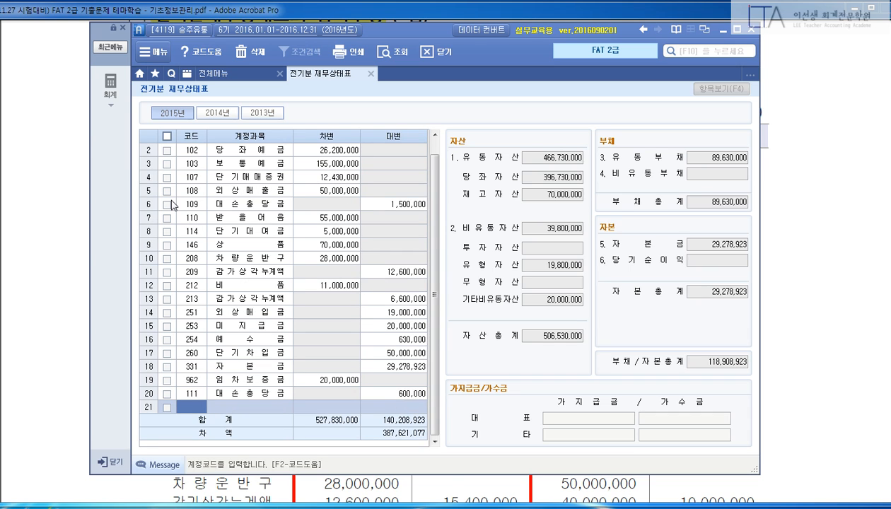
Reload the account list so 111 대손충당금 sorts beneath 110 받을어음, and check rows 108–114.
left_click(181, 217)
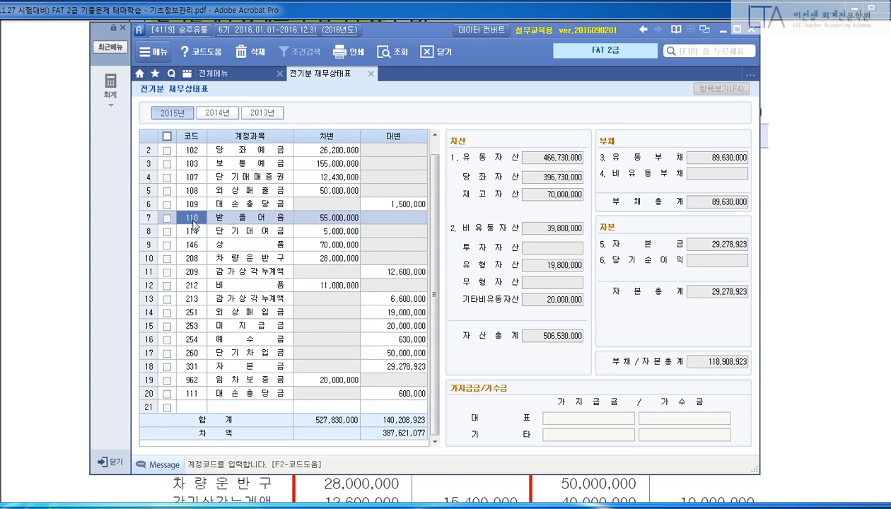
left_click(198, 231)
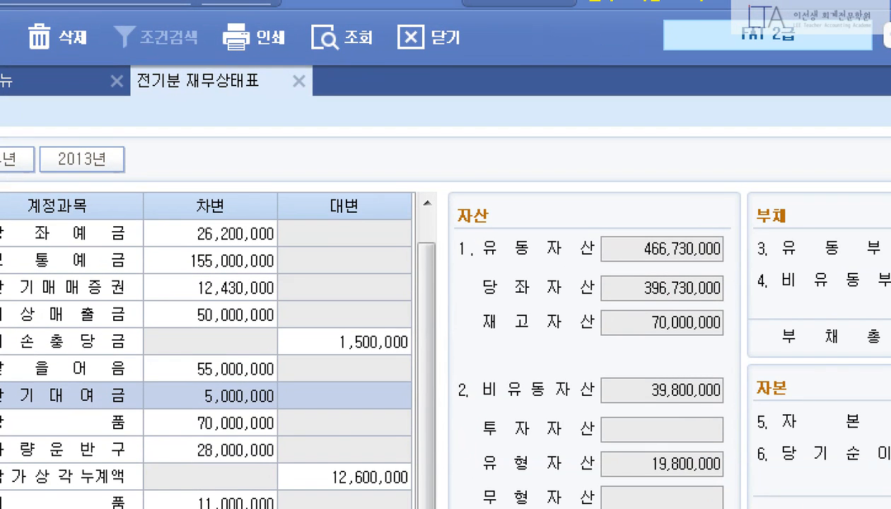
left_click_drag(286, 2, 382, 65)
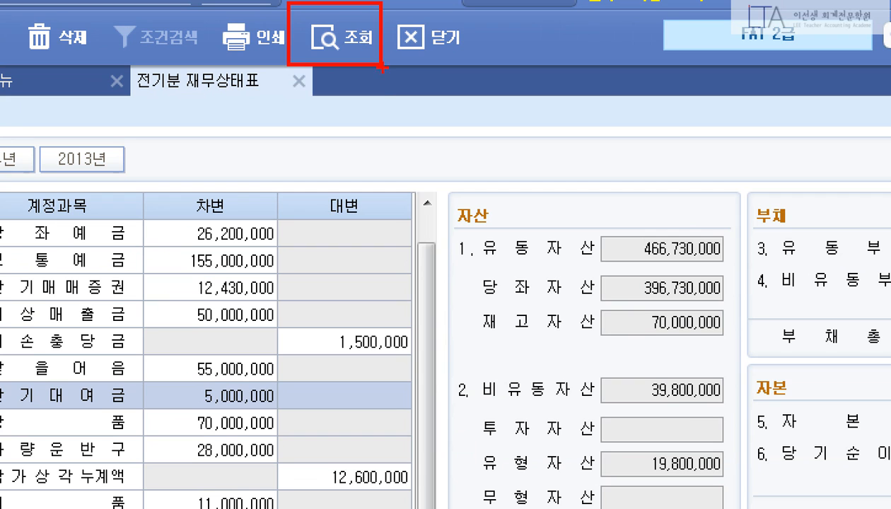
key("Escape")
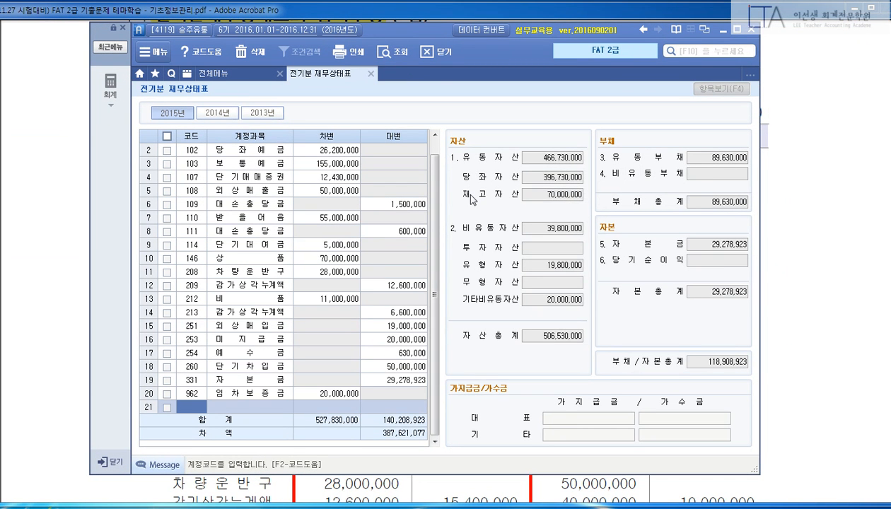
left_click(234, 222)
left_click(233, 230)
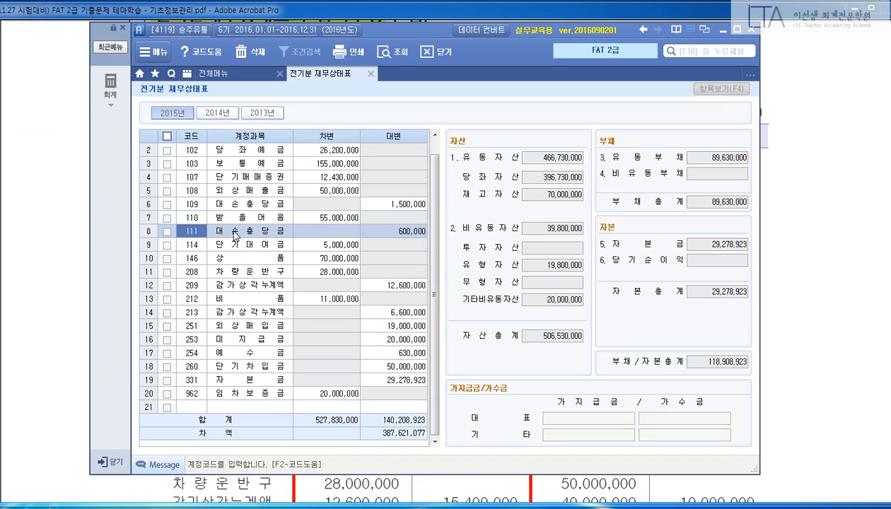
left_click(211, 219)
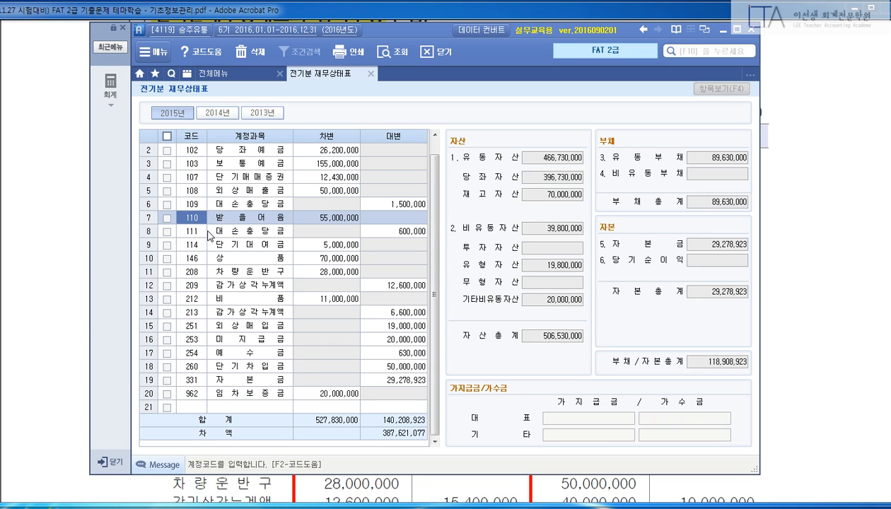
left_click(221, 192)
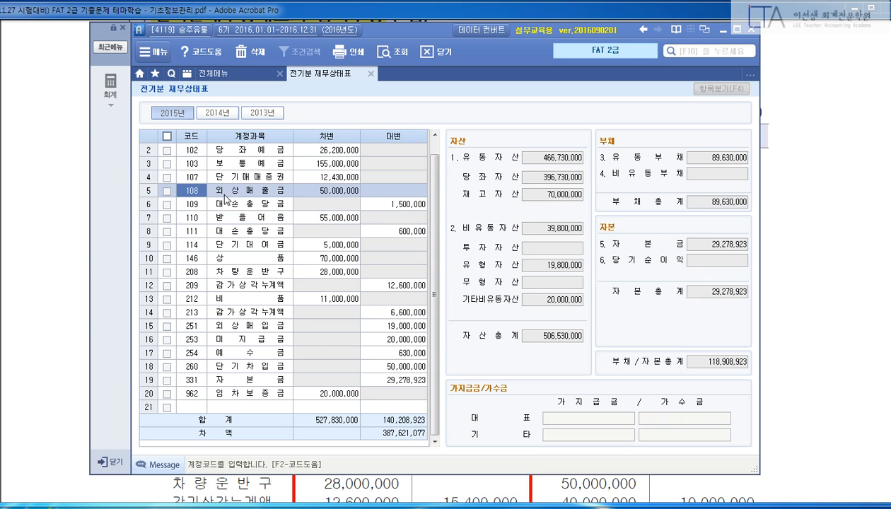
left_click(216, 206)
left_click(199, 219)
left_click(189, 230)
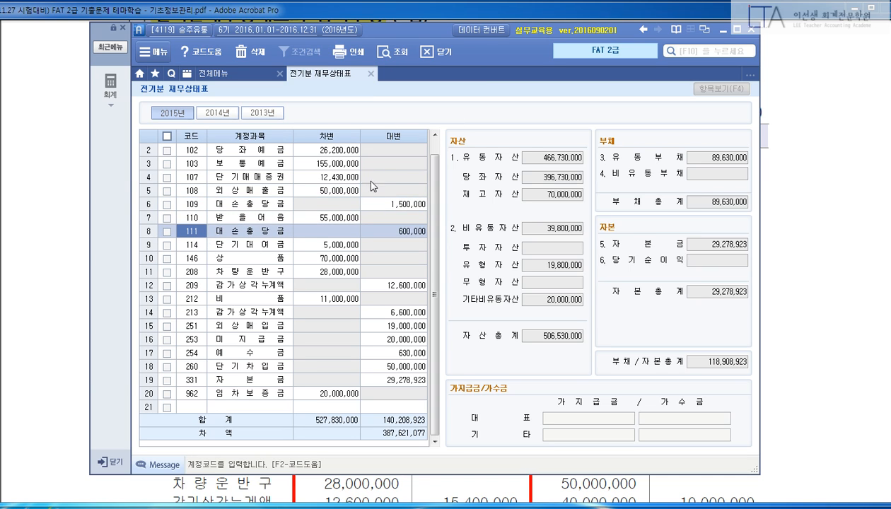
left_click(203, 246)
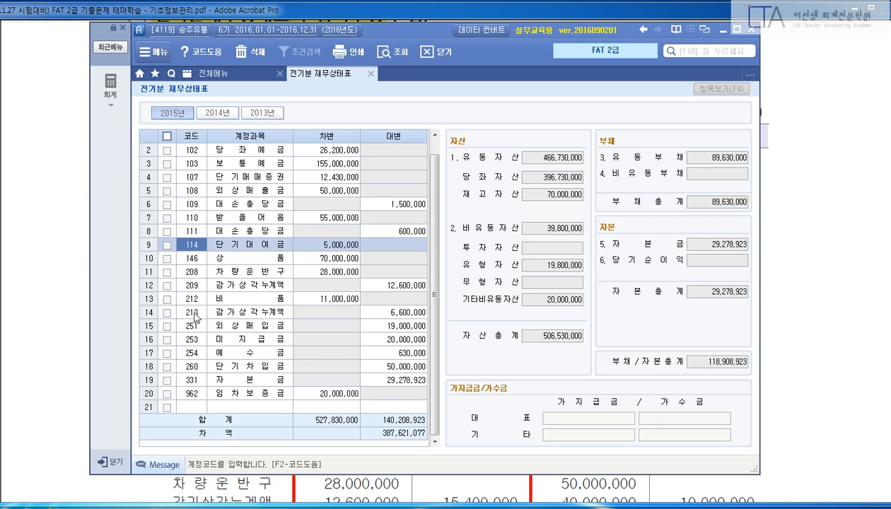
Scroll the exam PDF to the 제5기 liabilities and capital section.
left_click(792, 240)
scroll(613, 243, "down", 5)
scroll(612, 242, "down", 9)
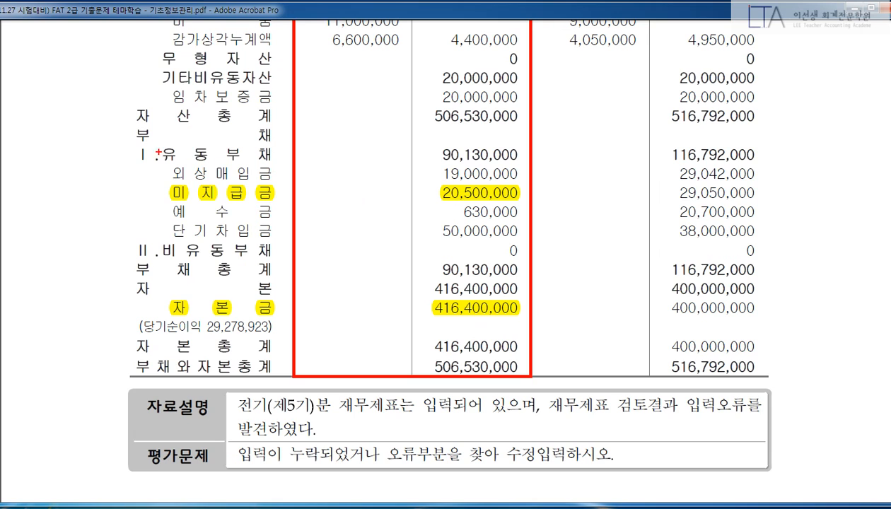
Change the 253 미지급금 credit to 20,500,000, matching the PDF, then return to the PDF.
left_click_drag(129, 145, 296, 164)
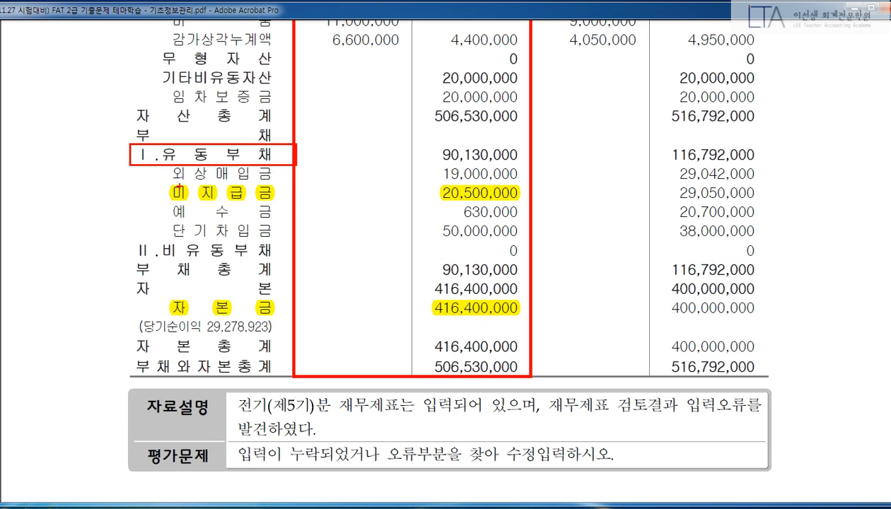
left_click_drag(167, 180, 527, 207)
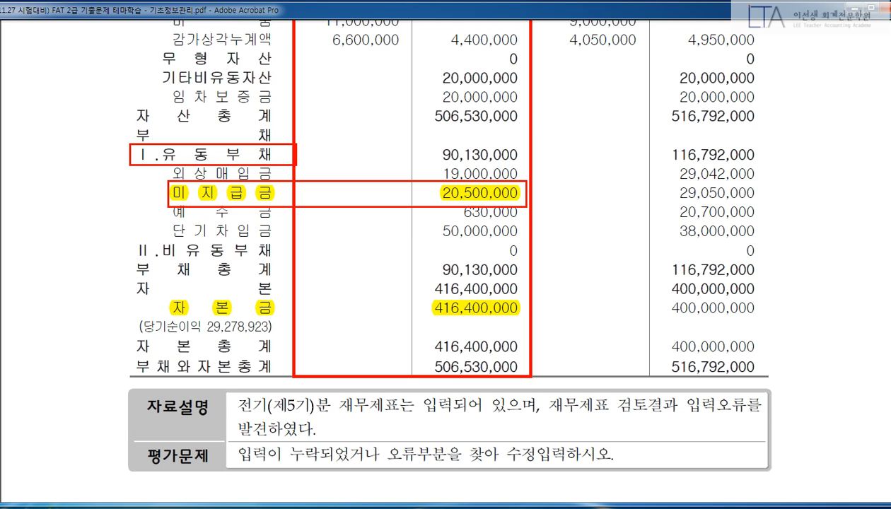
key("Escape")
left_click(346, 507)
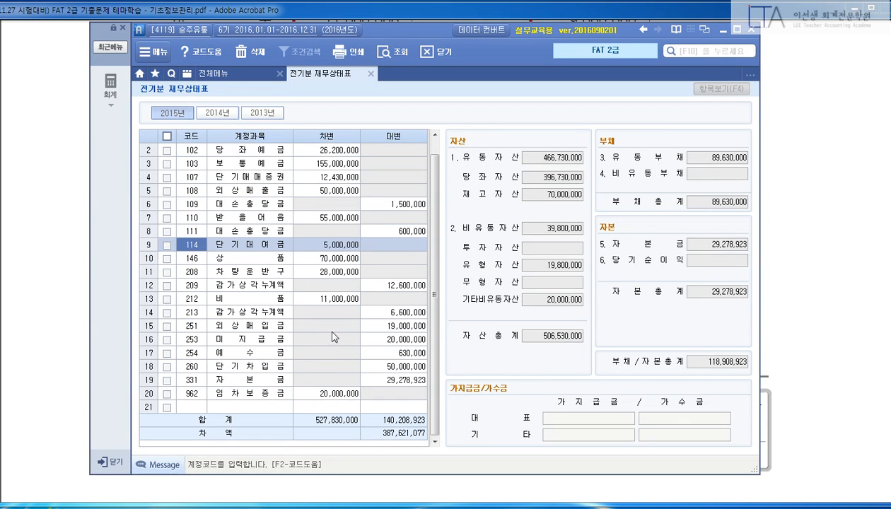
left_click(257, 334)
left_click(407, 341)
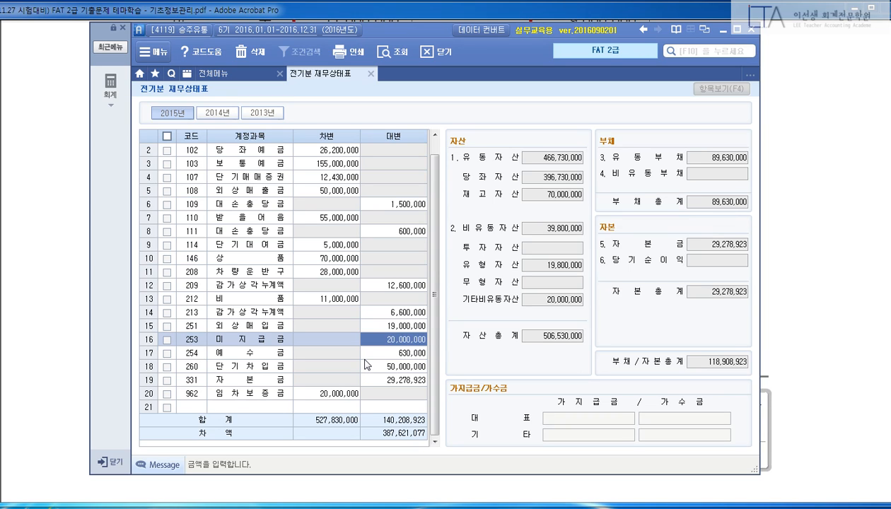
type("20500000")
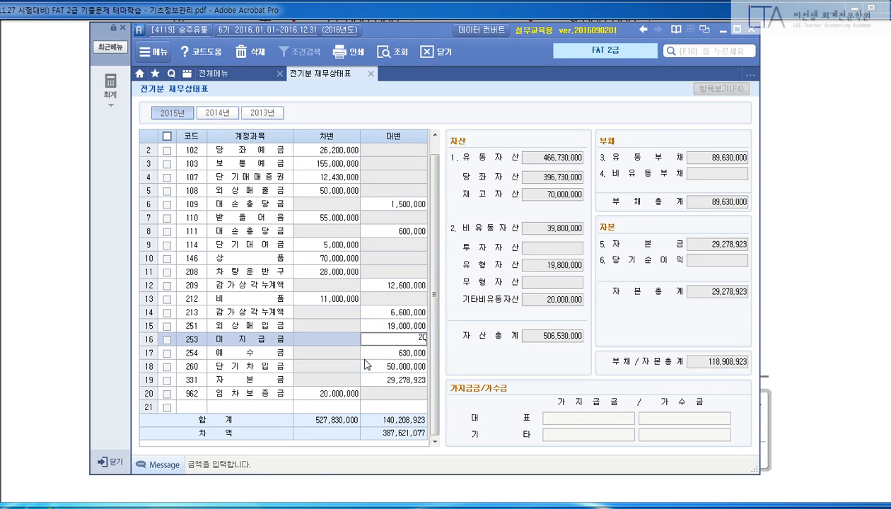
key("Return")
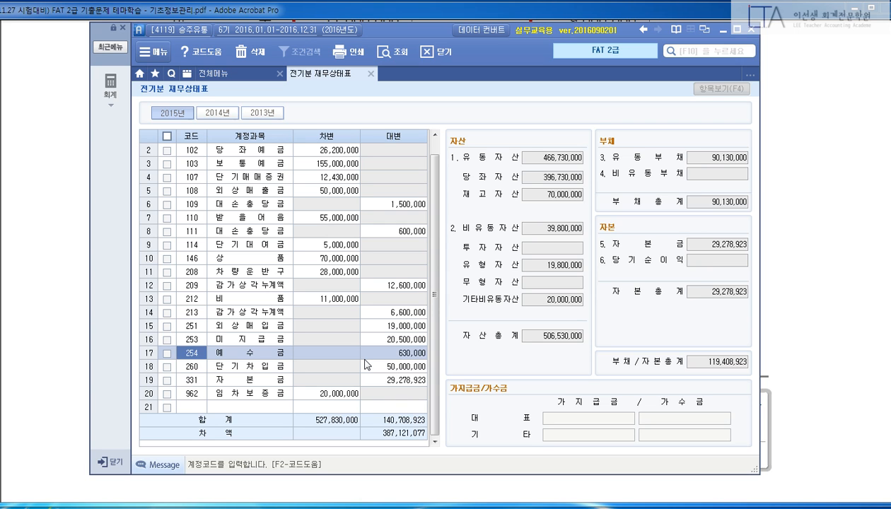
left_click(832, 260)
scroll(795, 266, "down", 3)
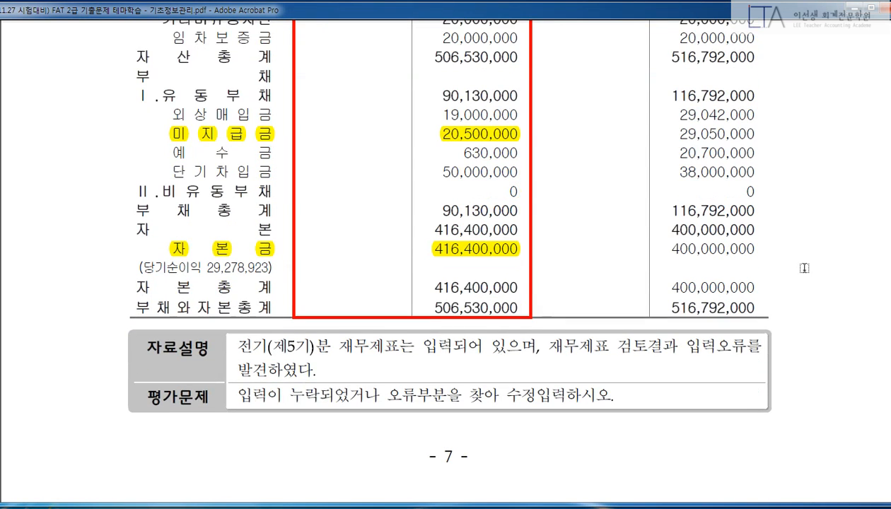
Change the 331 자본금 credit to 416,400,000, balancing both sides at 527,830,000.
mouse_move(157, 232)
left_mouse_down()
mouse_move(364, 260)
mouse_move(524, 264)
left_mouse_up()
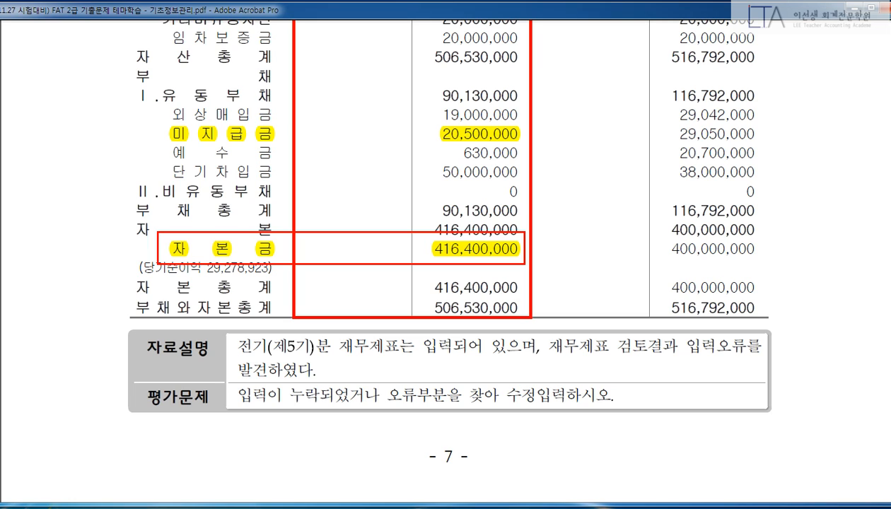
key("Escape")
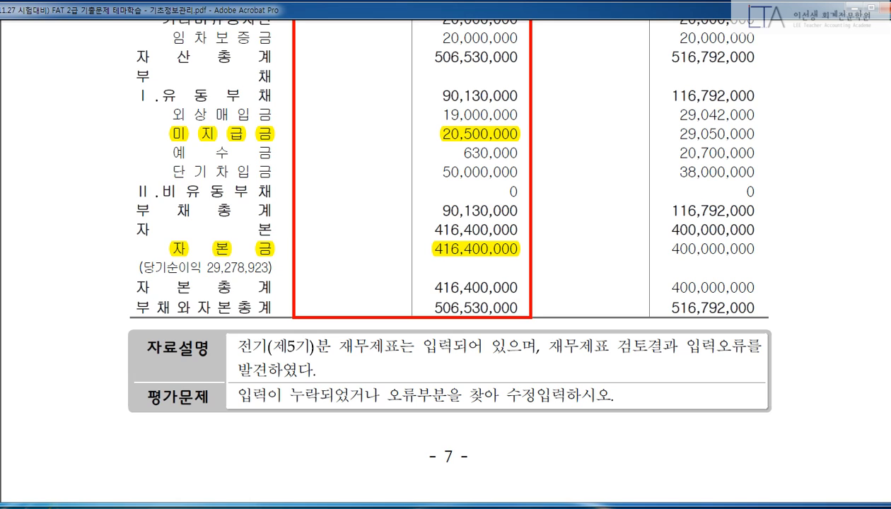
left_click(265, 505)
left_click(393, 382)
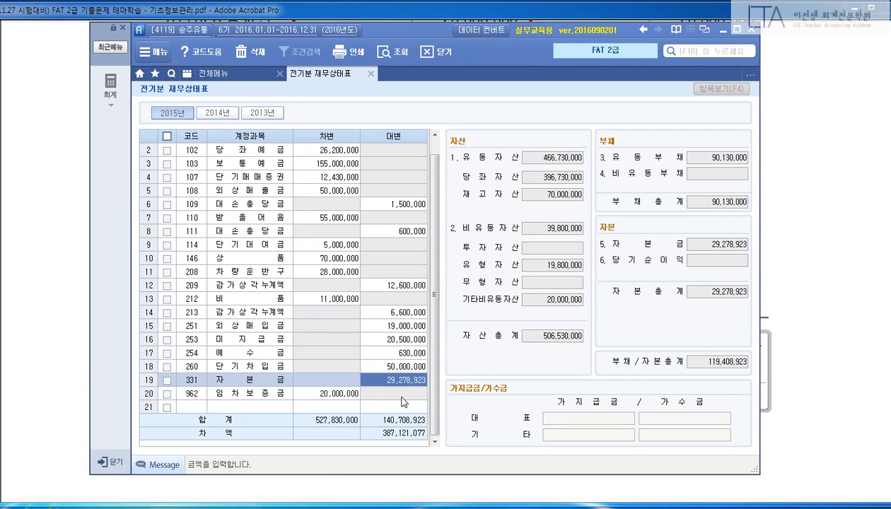
type("416400000")
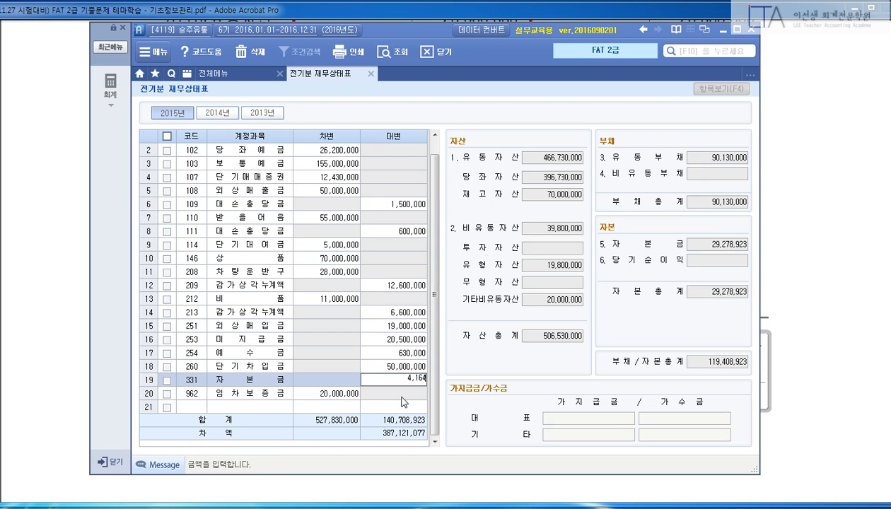
key("Return")
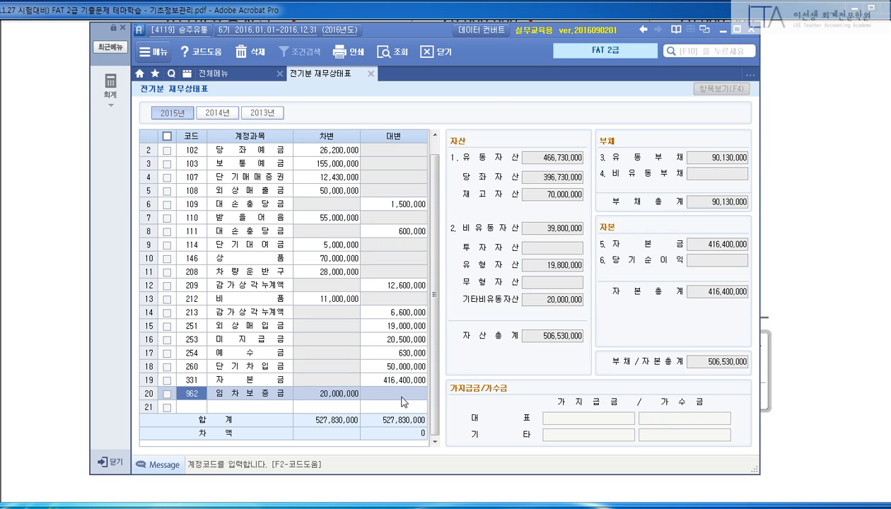
left_click(859, 269)
scroll(812, 280, "up", 10)
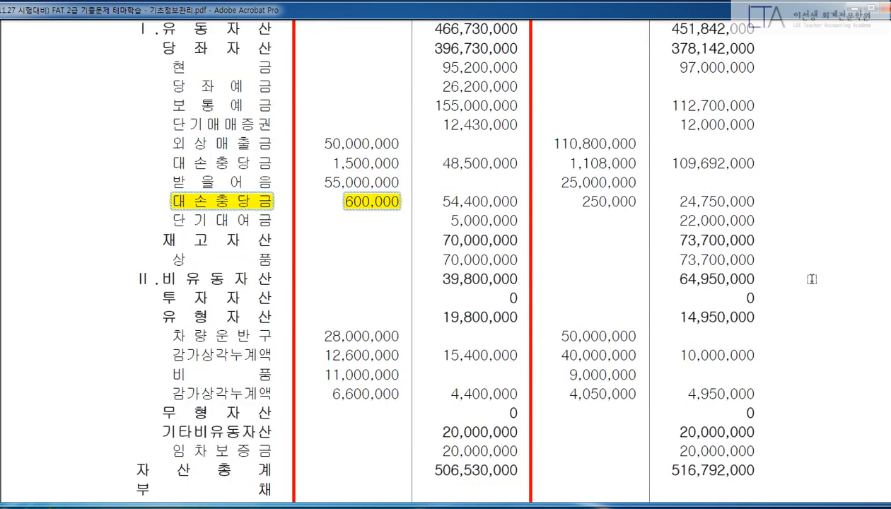
scroll(812, 279, "up", 5)
scroll(812, 279, "up", 1)
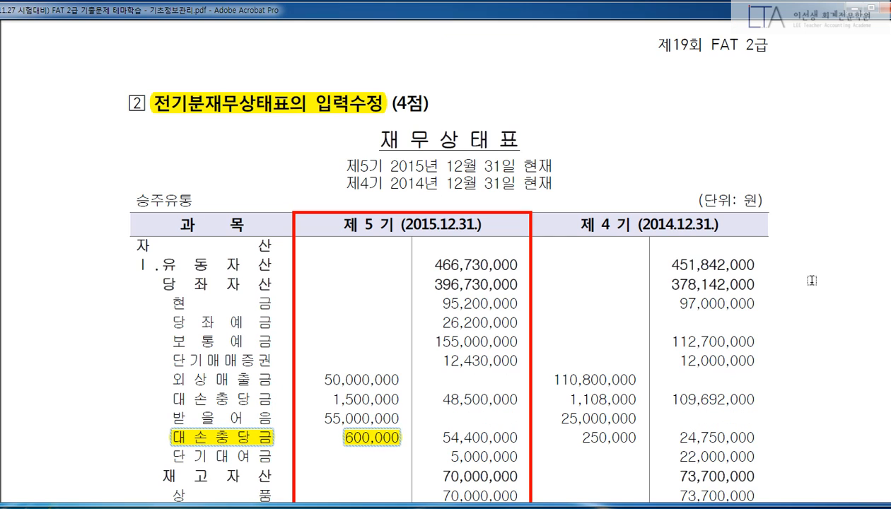
scroll(804, 291, "down", 2)
scroll(802, 294, "down", 10)
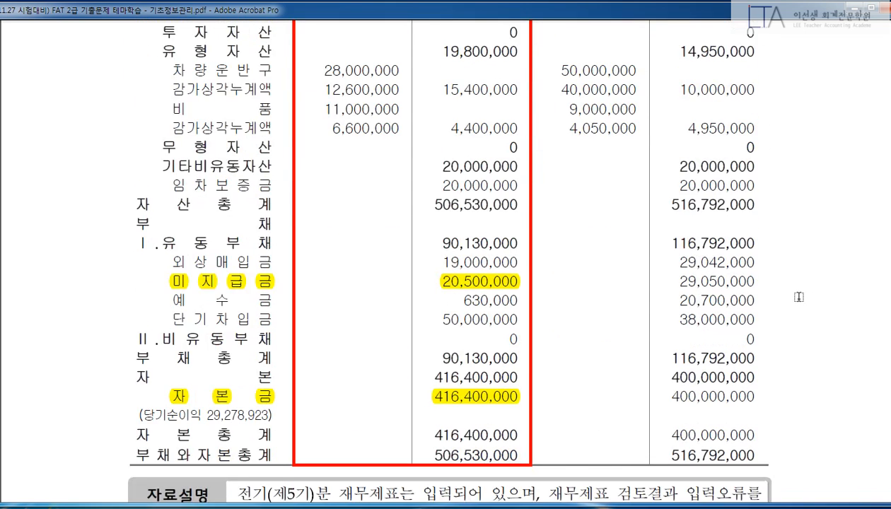
scroll(796, 295, "down", 1)
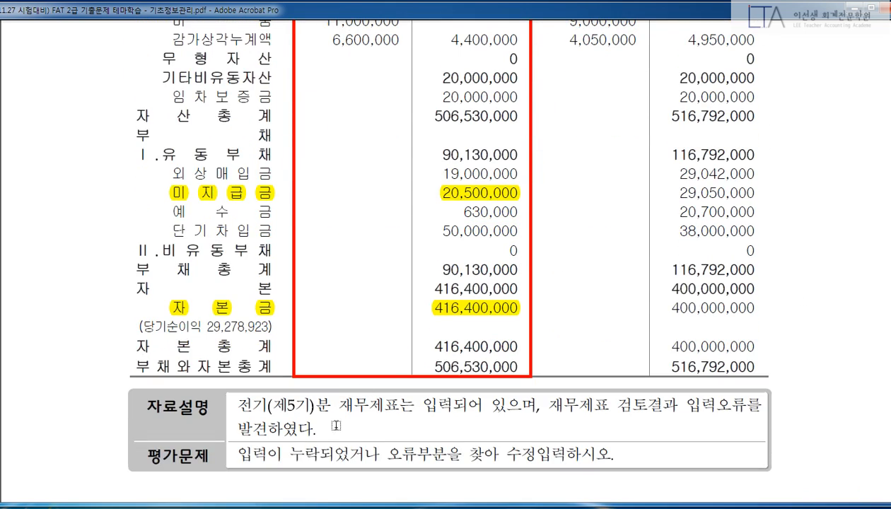
key("alt+Tab")
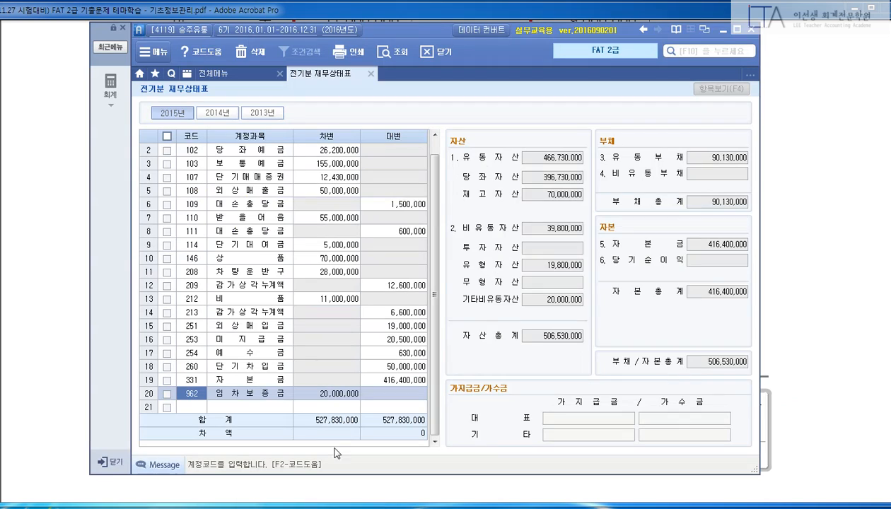
left_click(354, 403)
left_click(384, 383)
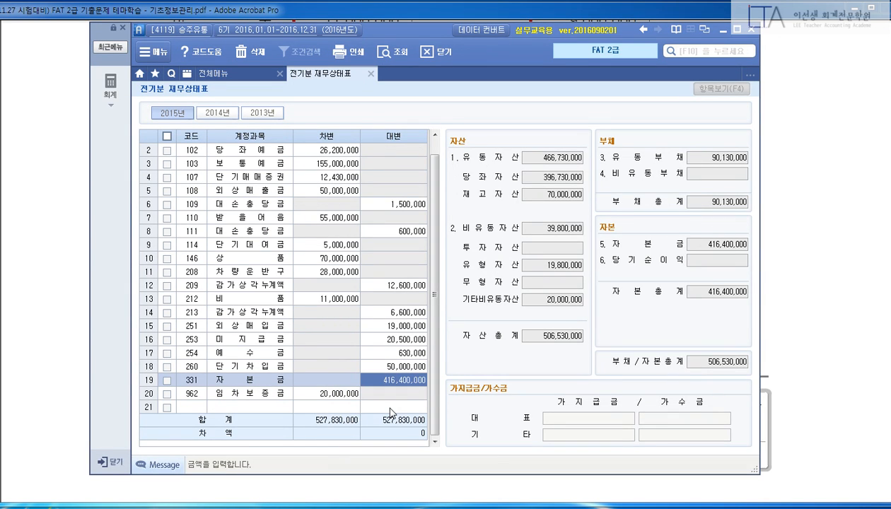
type("0")
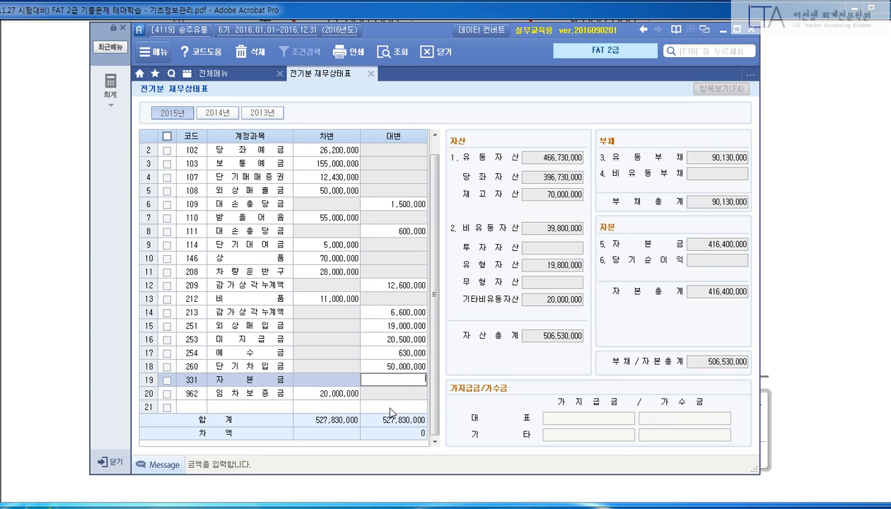
type("4164")
type("000000")
key("Return")
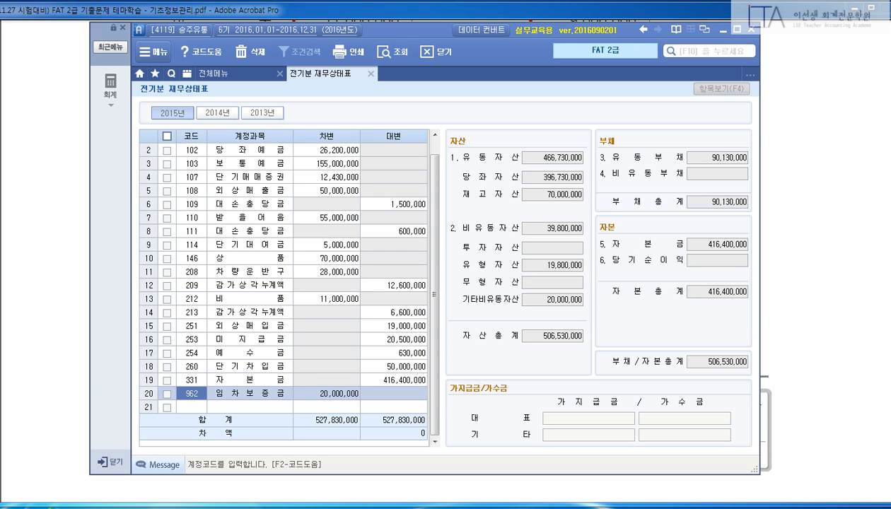
Close the finished 전기분 재무상태표 and scroll the exam PDF toward problem 3.
key("Escape")
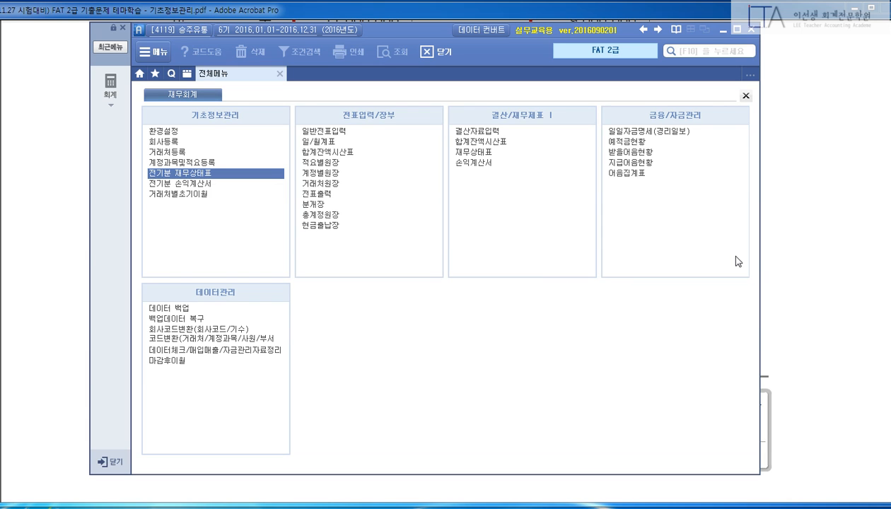
left_click(808, 251)
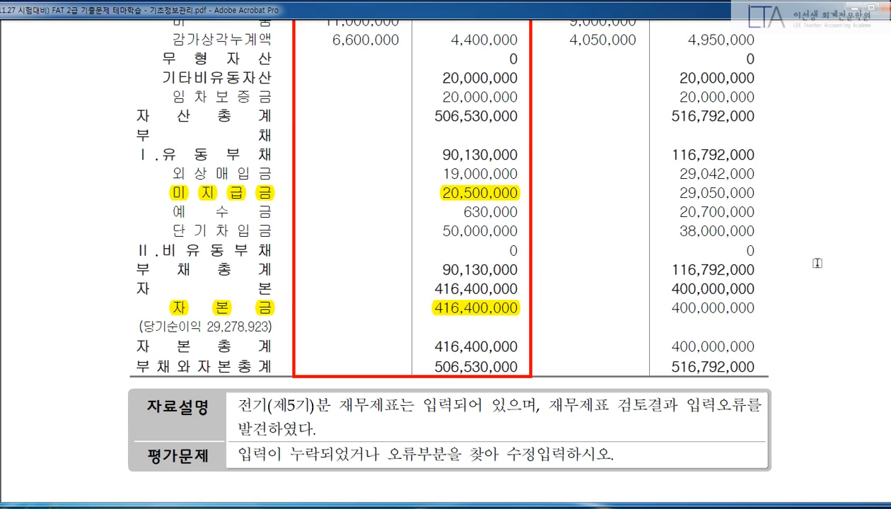
scroll(844, 374, "down", 5)
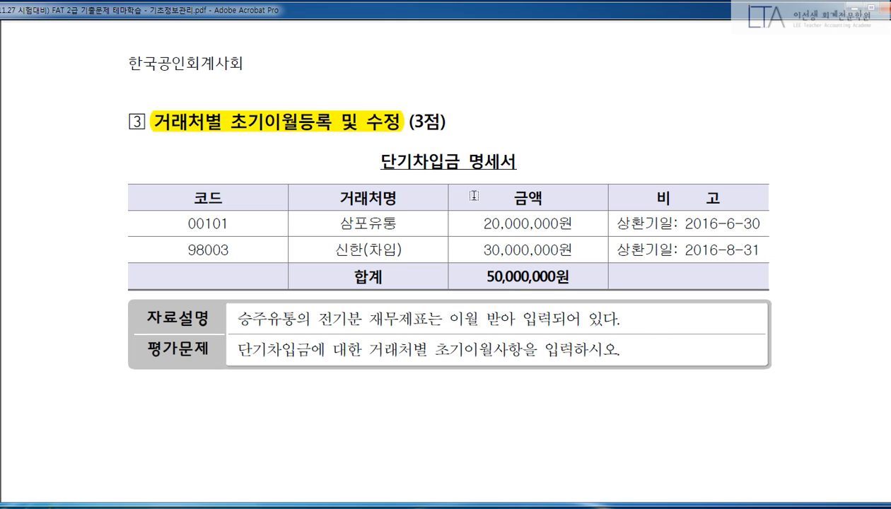
Find the 거래처별초기이월 screen through the F10 menu search for '거래처별' and open it.
left_click_drag(386, 161, 515, 159)
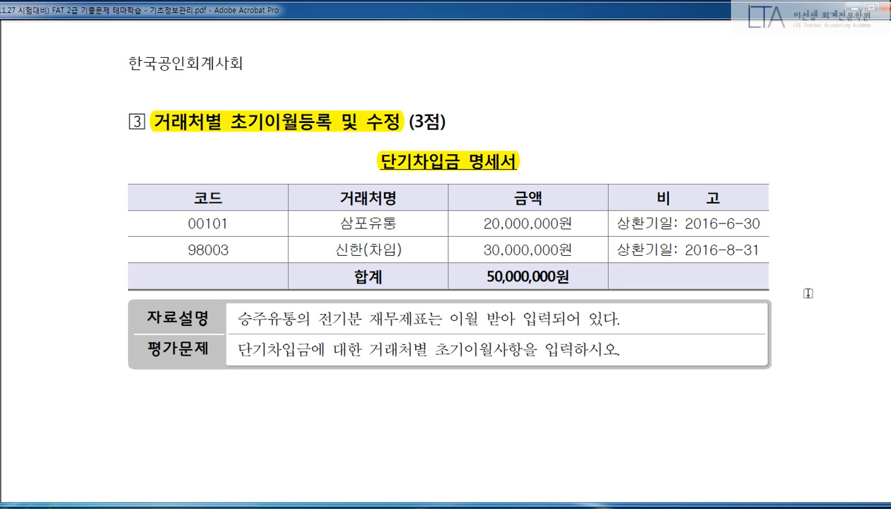
left_click(371, 506)
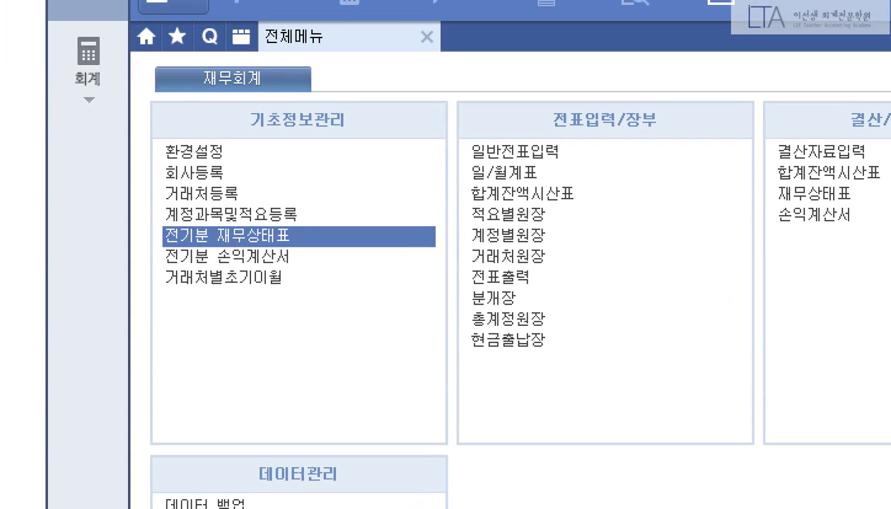
left_click_drag(155, 263, 326, 300)
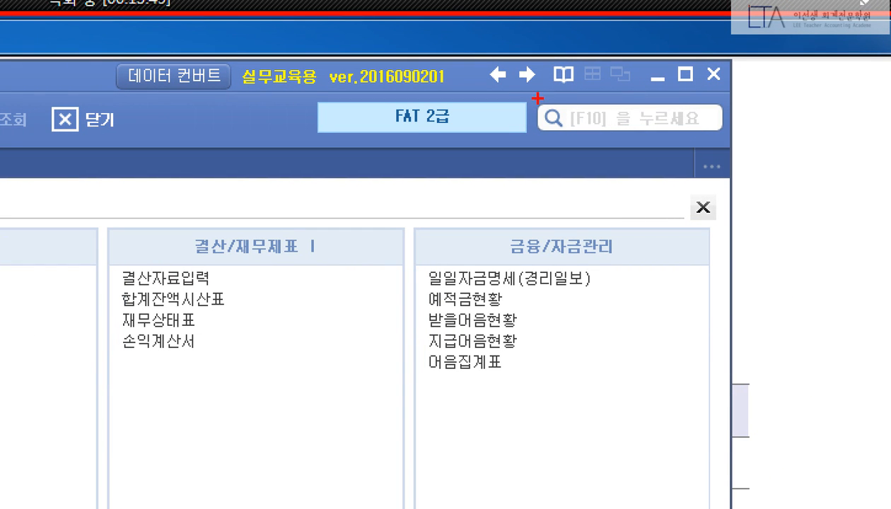
left_click_drag(526, 93, 743, 140)
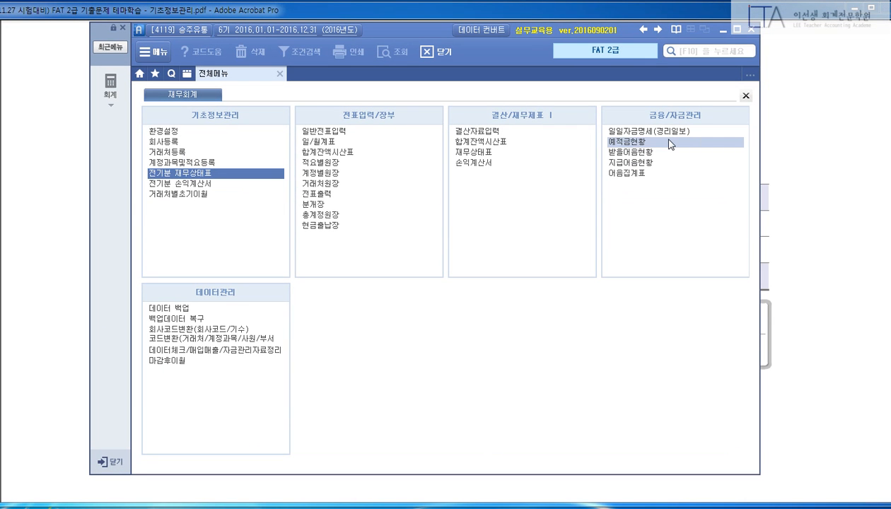
key("F10")
type("거래처별")
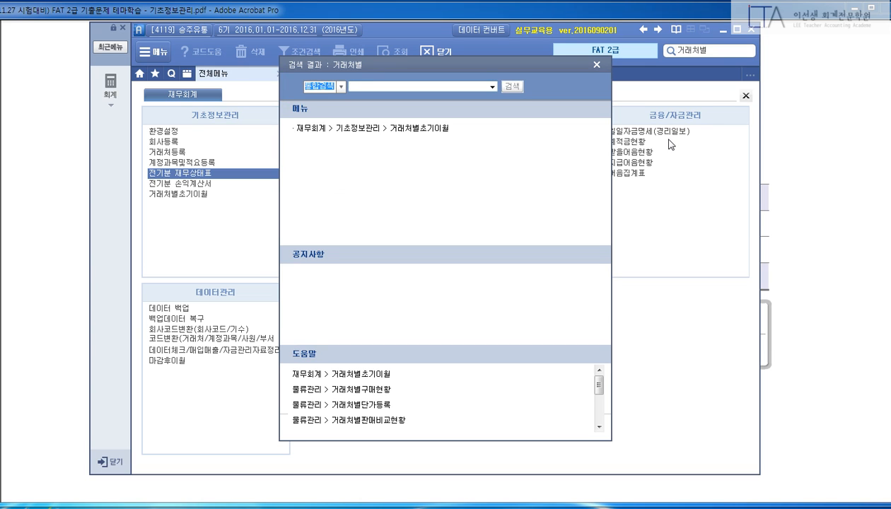
left_click(431, 129)
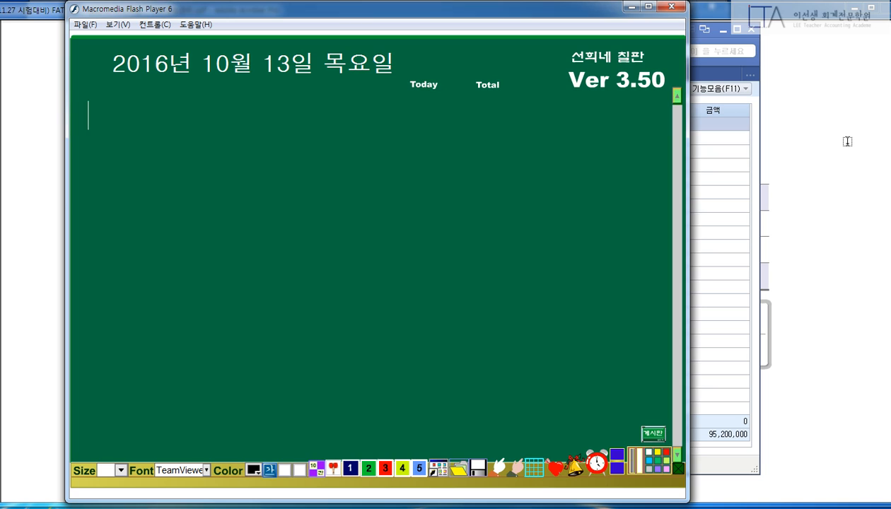
Write '1. 새로불러오기!!!' as the first line on the blackboard.
type("1. 새로불러")
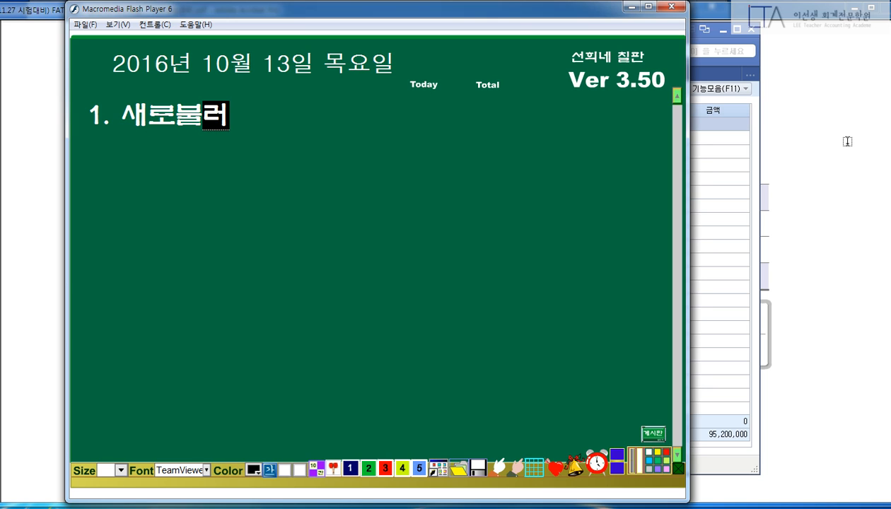
type("오기!!!")
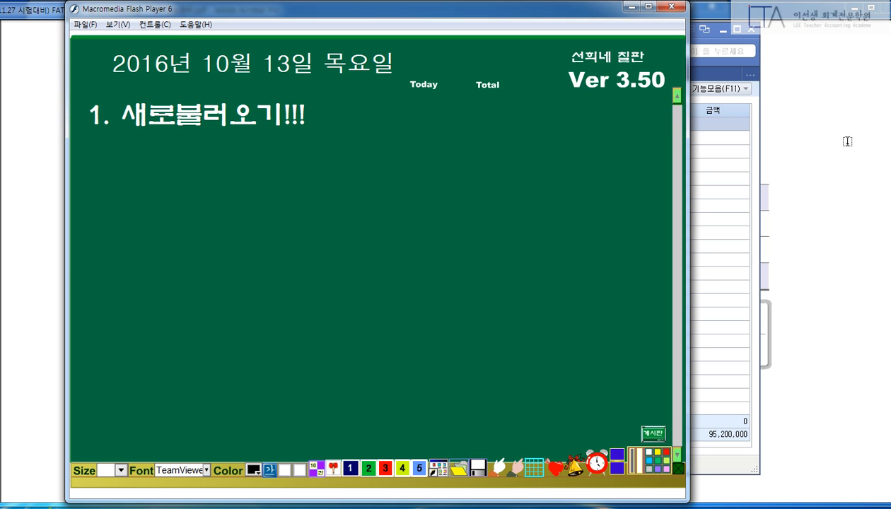
key("Return")
Check the load command in the 기능모음 list and revise the line to '1. 불러오기!!! - F3'.
left_click(736, 167)
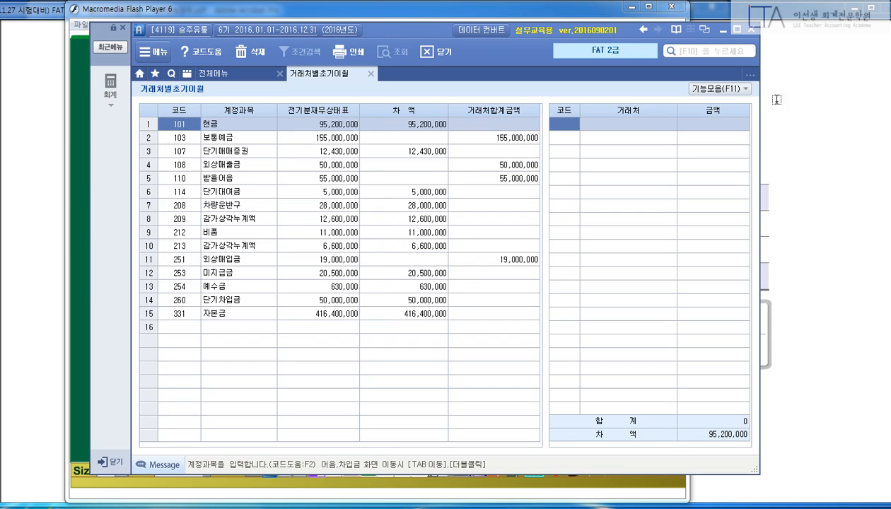
left_click(750, 89)
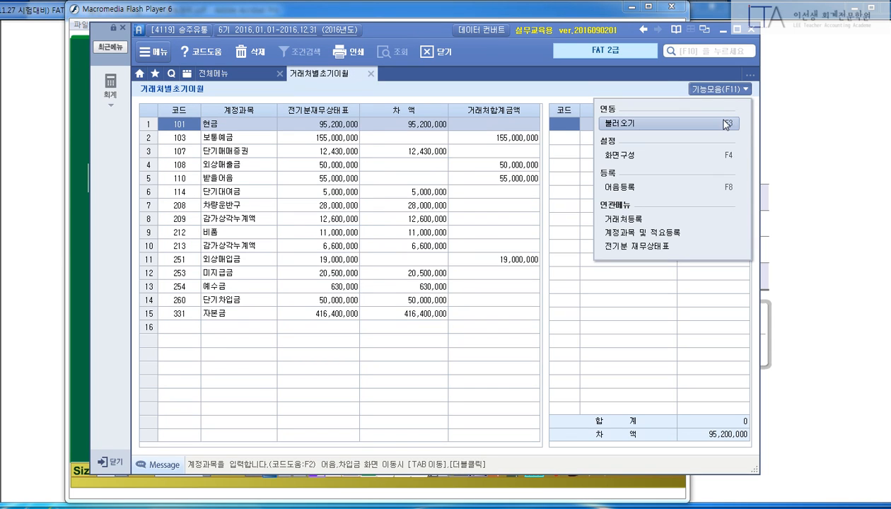
left_click(79, 177)
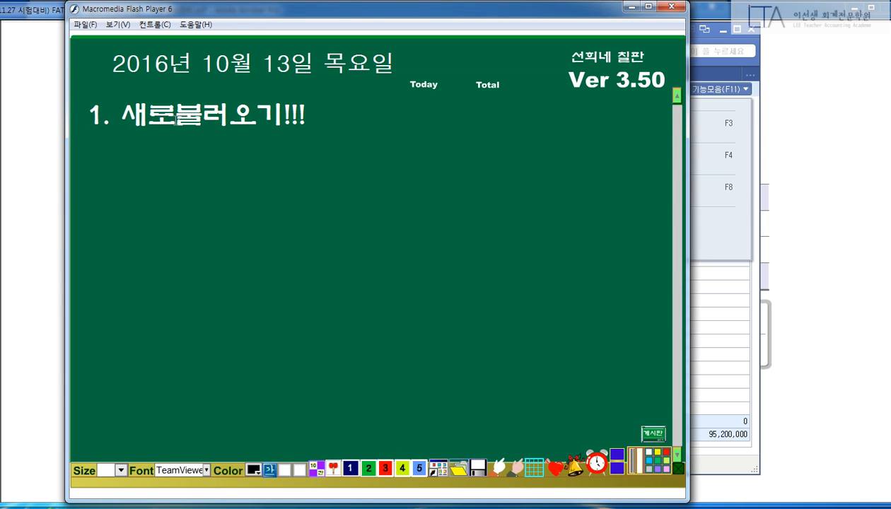
left_click(172, 118)
key("BackSpace")
key("BackSpace")
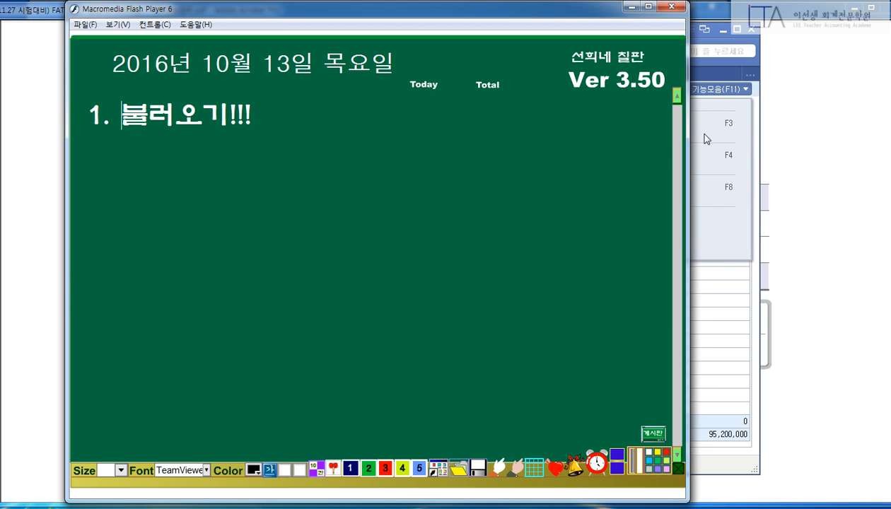
left_click(740, 118)
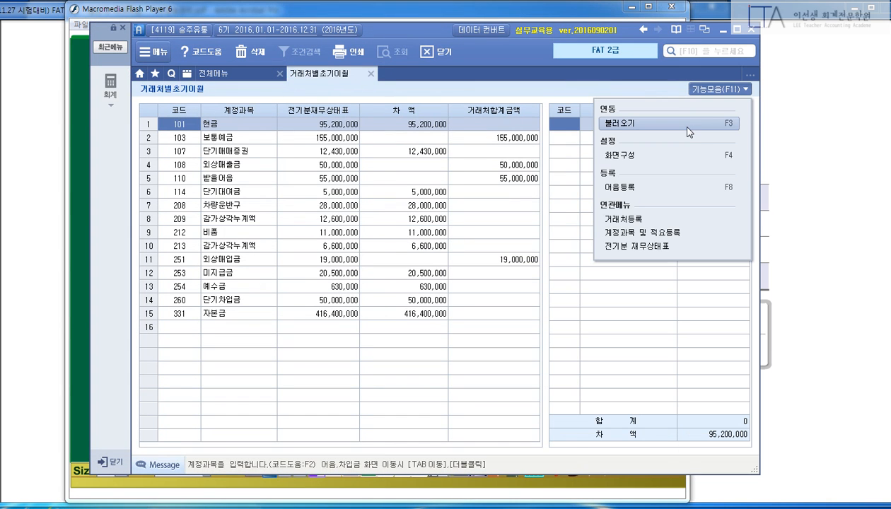
left_click(78, 171)
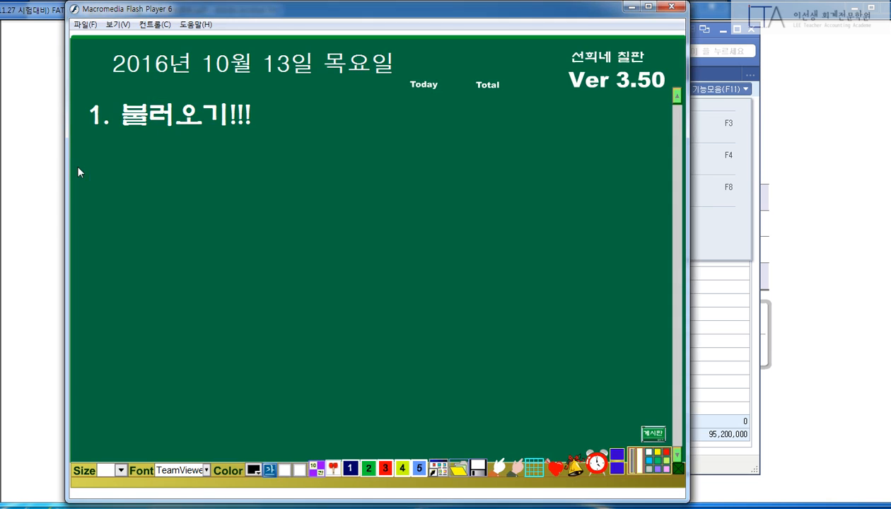
left_click(328, 121)
type("- F3")
left_click(727, 315)
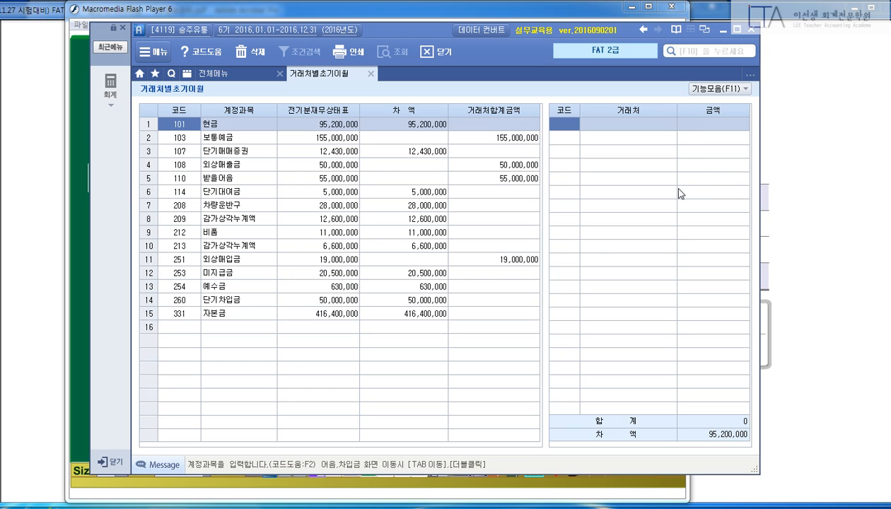
Load the prior-period balance sheet data with F3 and confirm with 예, listing 20 accounts.
key("F3")
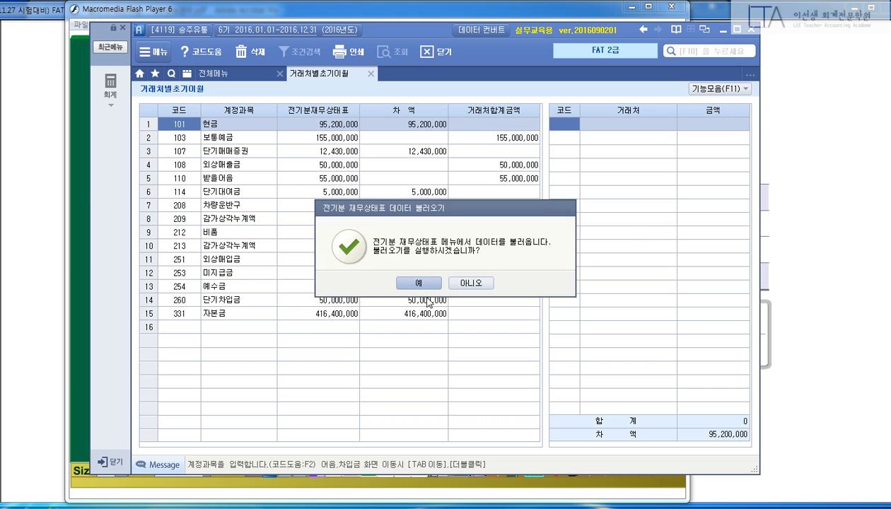
left_click(425, 280)
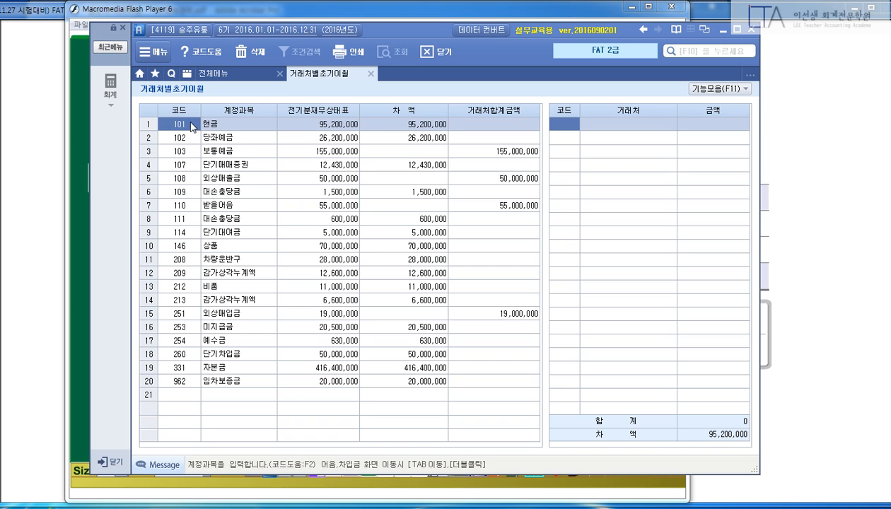
Type '2. 채권, 채무 또는 예금 - Tab, 더블클릭' on the blackboard, fixing IME slips, then minimize it.
left_click(398, 19)
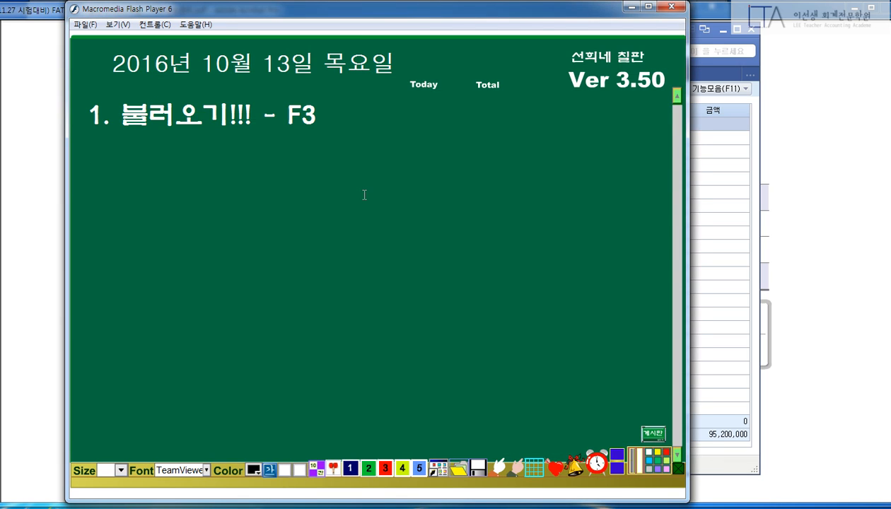
type("2. cornjs")
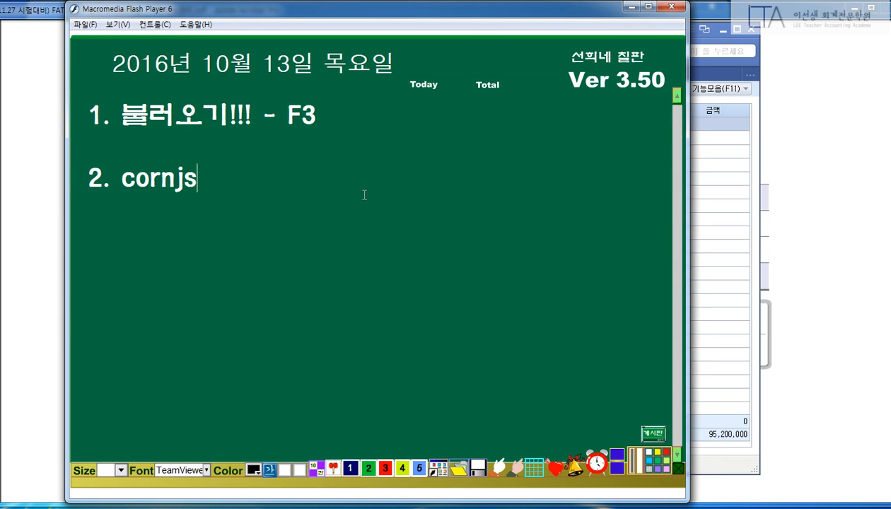
key("BackSpace")
key("BackSpace")
key("BackSpace")
key("BackSpace")
key("BackSpace")
key("BackSpace")
type("채권,")
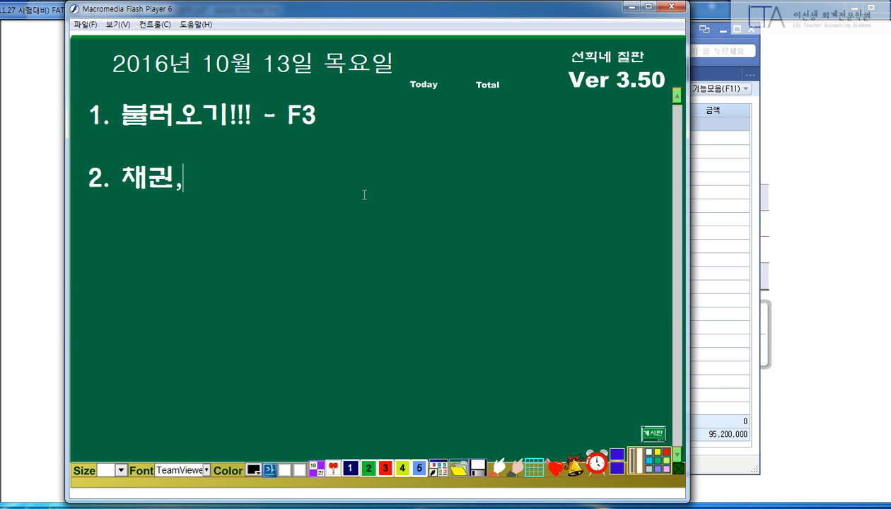
type(" ㅊㅐ무 똔")
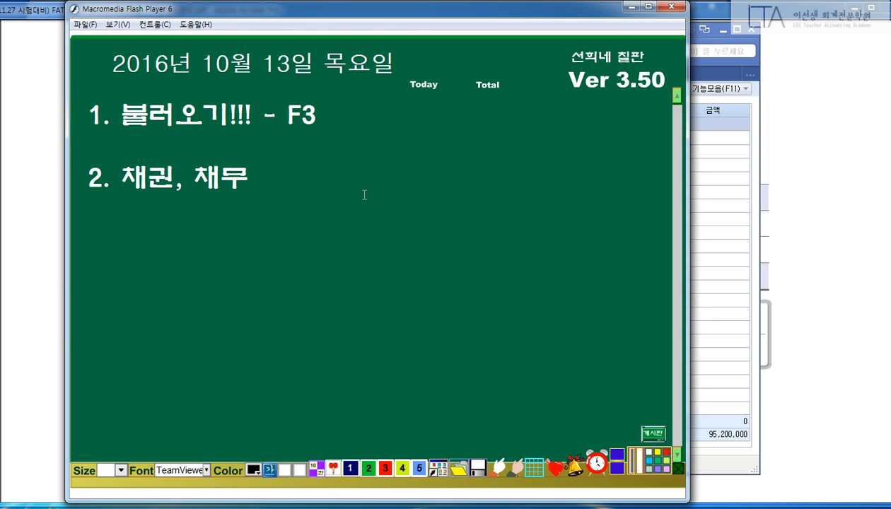
type("는 예금")
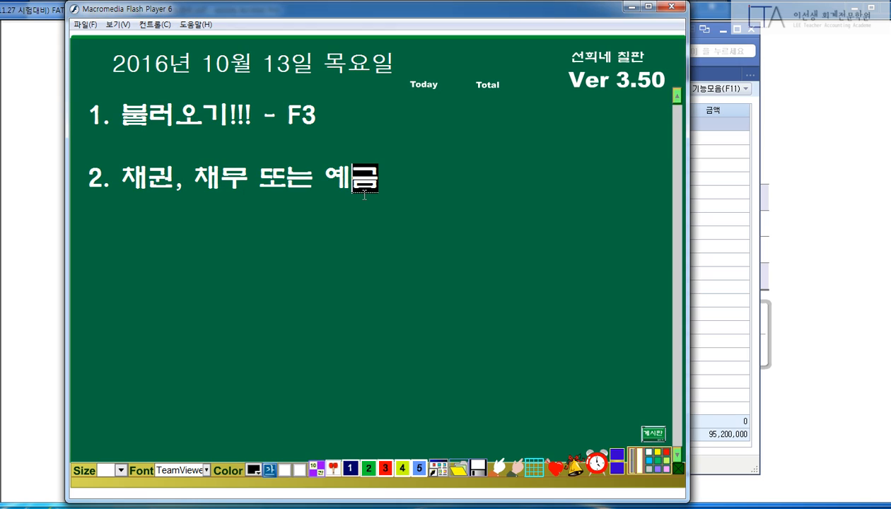
type(" - Ta")
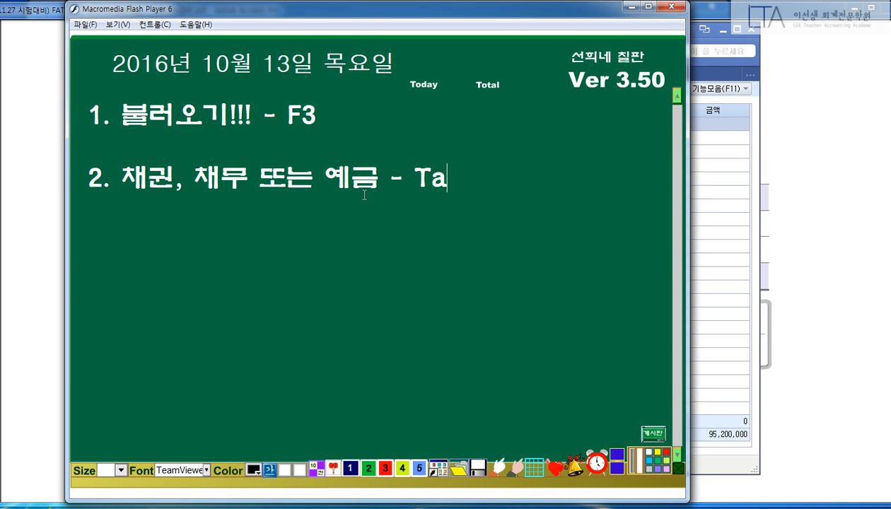
type("b, ")
type("더블릭")
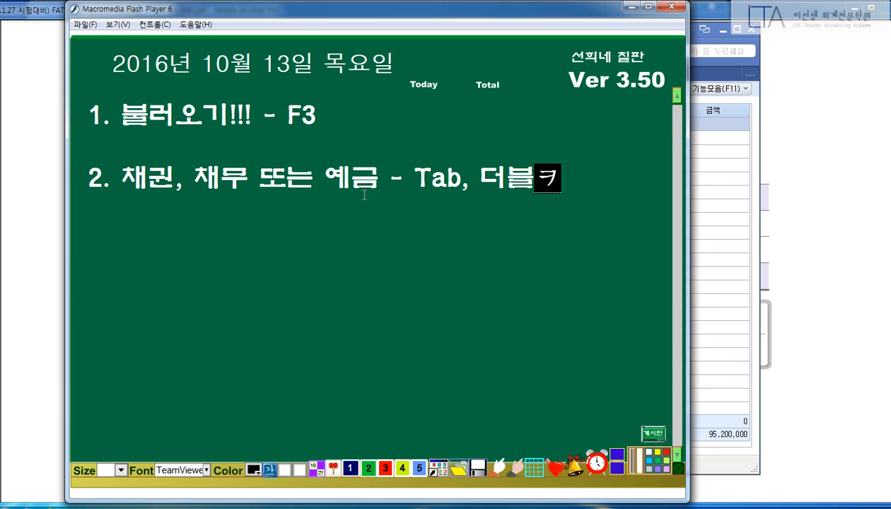
key("Return")
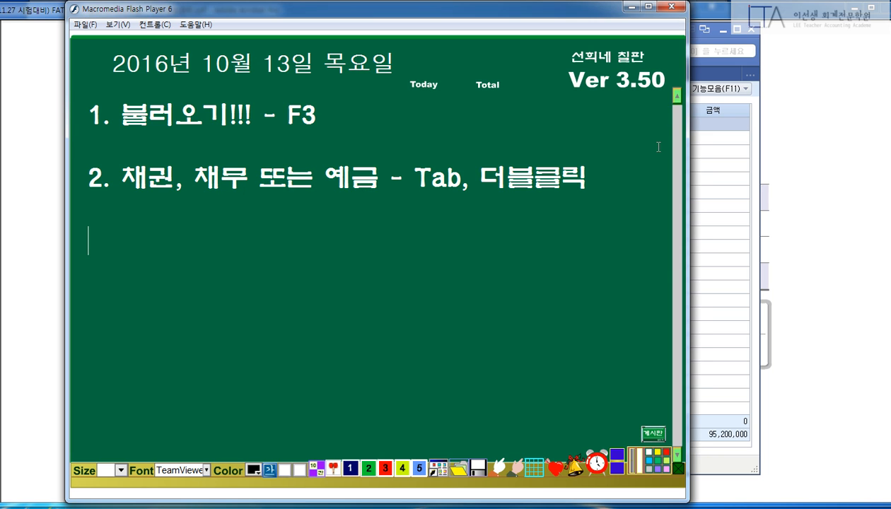
left_click(628, 7)
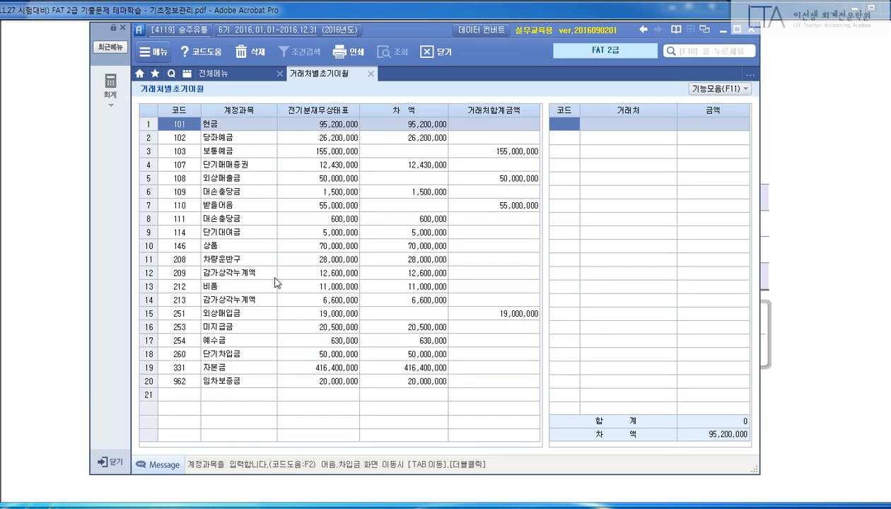
Type the third blackboard line '3. 계정과목을 빨리 찾기 - Ctrl + F', correcting IME characters.
left_click(351, 507)
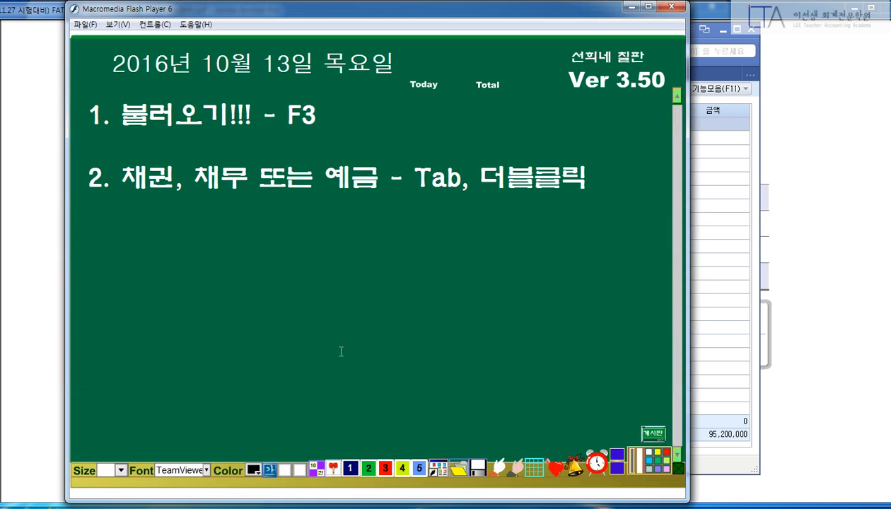
type("3. ㄱ계정과목을 ")
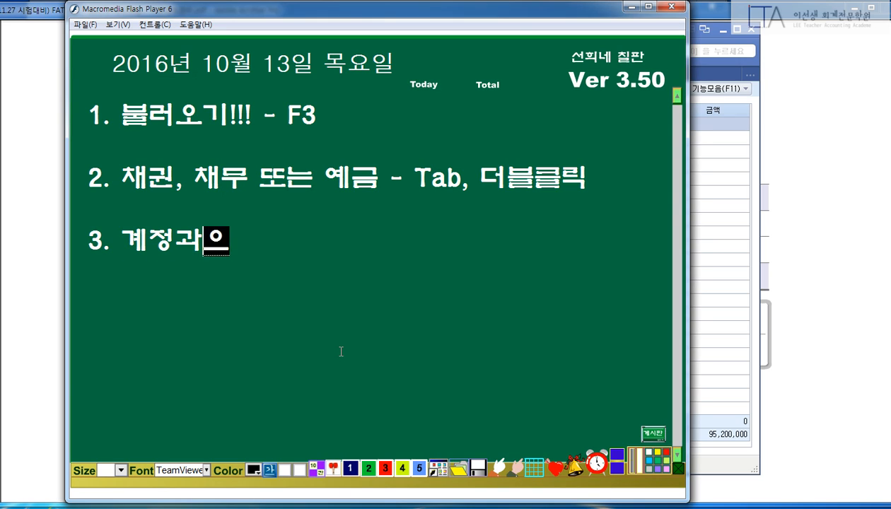
type("빨리 착")
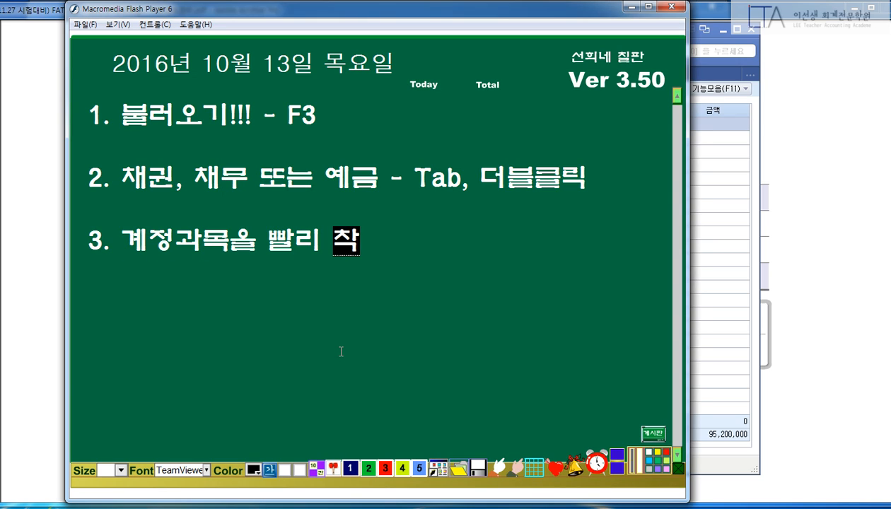
type("기 - C")
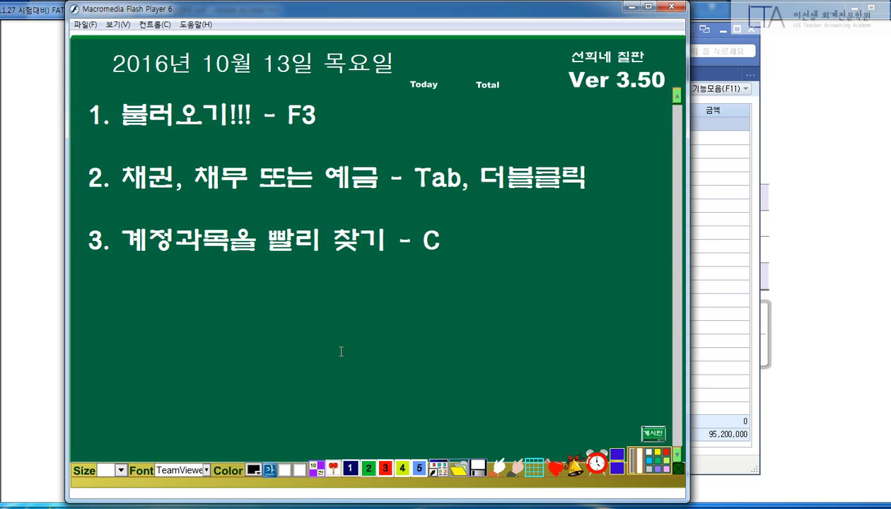
type("trl ㄹ")
key("BackSpace")
type("F")
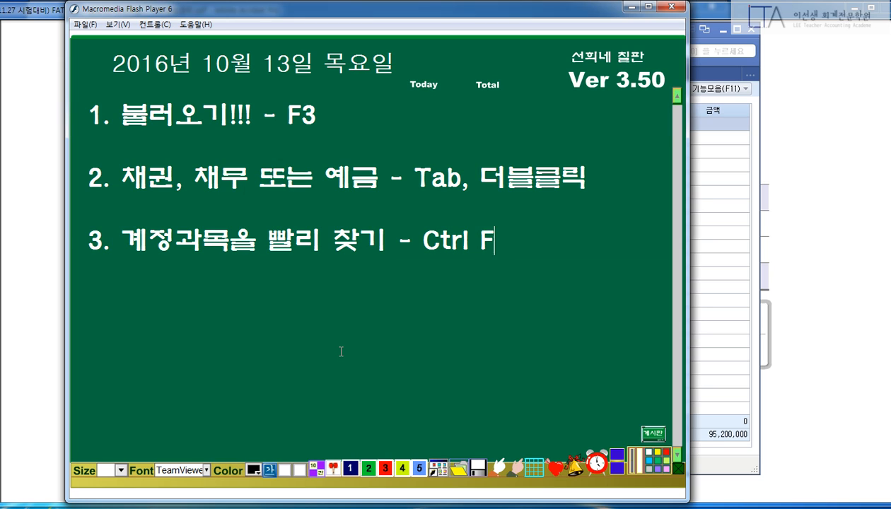
type("\"")
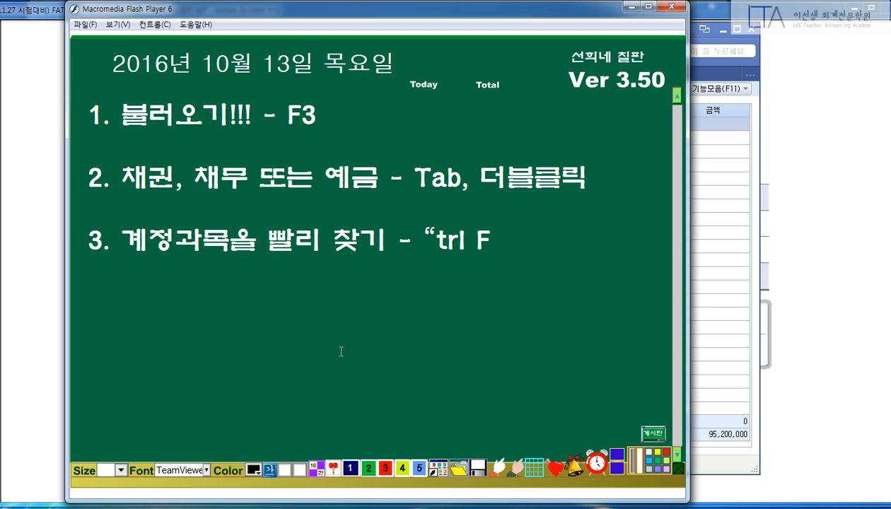
key("Delete")
key("Delete")
key("Delete")
key("Delete")
key("Delete")
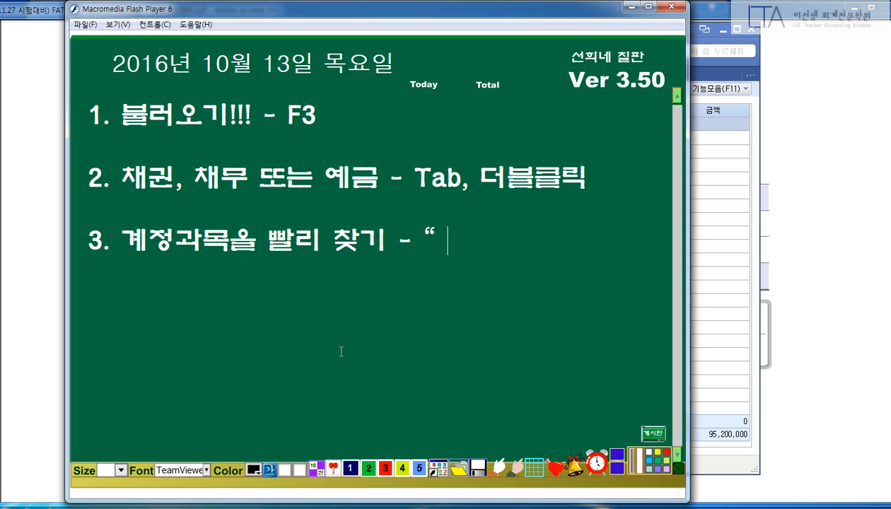
type("ㅊ")
key("BackSpace")
type("Ctrl")
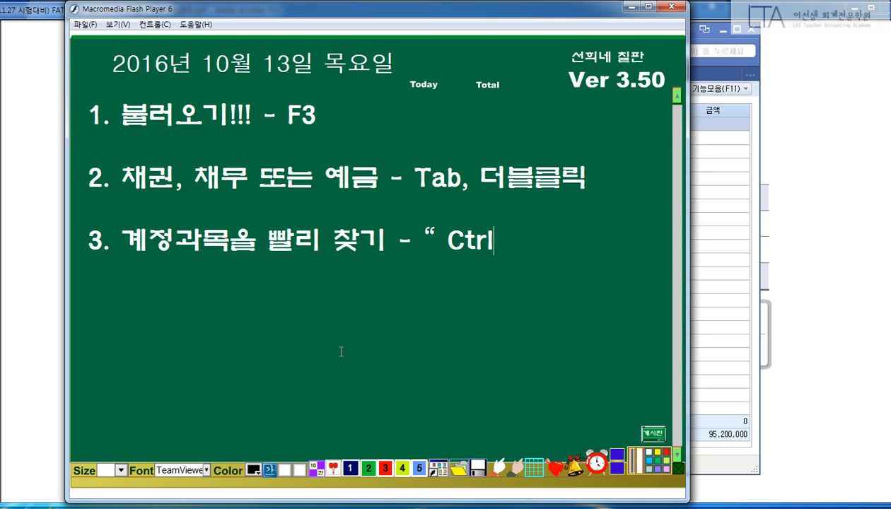
type(" + ")
type("ㄹ")
key("BackSpace")
type("F\"")
Delete the stray quote marks around Ctrl + F and return to the accounting window.
key("BackSpace")
type("\"")
key("BackSpace")
type("\"")
key("Left")
key("Left")
key("Left")
key("Left")
key("Left")
key("Left")
key("Left")
key("Left")
key("Left")
key("Left")
key("Left")
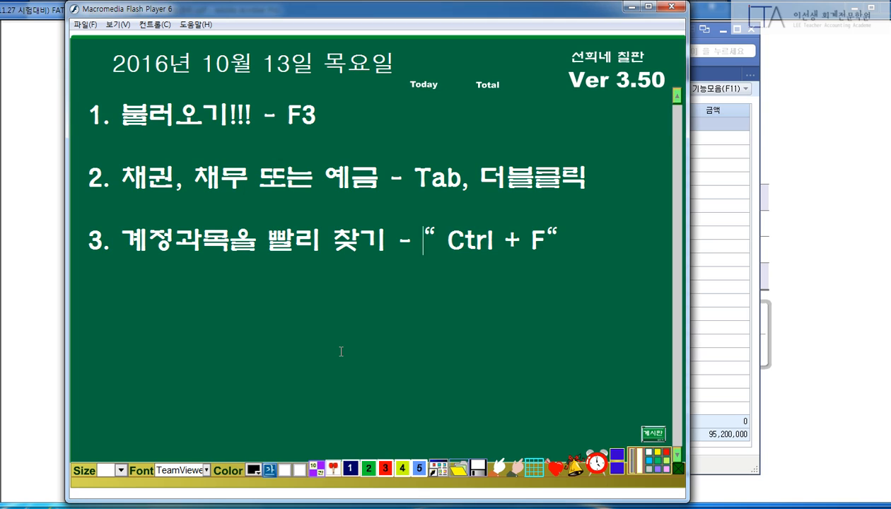
key("Delete")
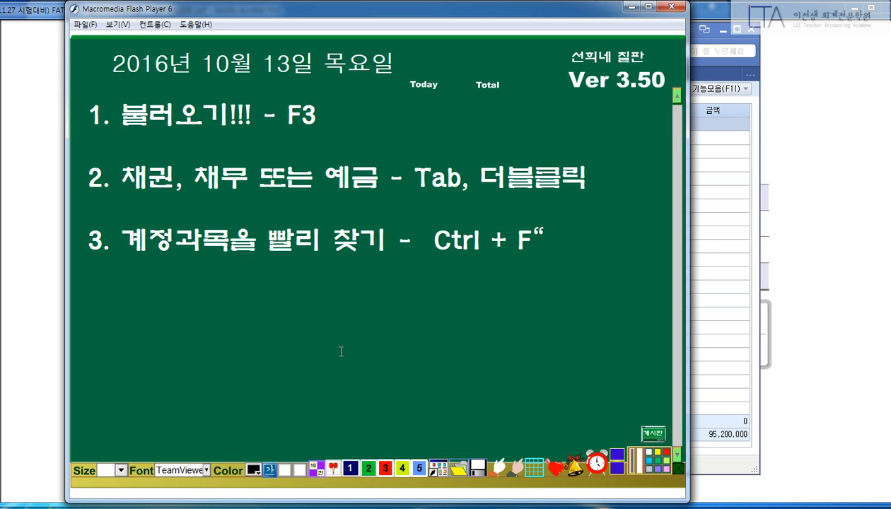
key("Right")
key("Right")
key("Right")
key("Right")
key("Right")
key("Right")
key("Right")
key("Right")
key("BackSpace")
left_click(739, 239)
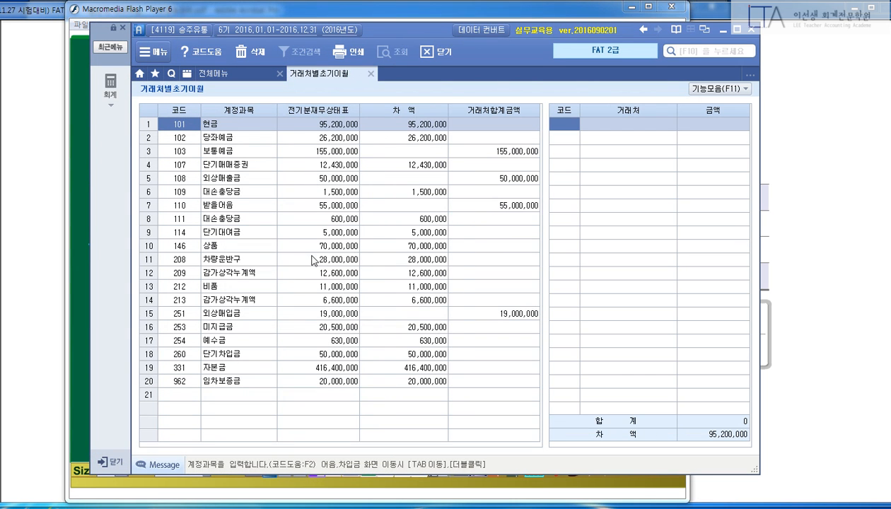
Find account 260 단기차입금 via Ctrl+F '단기차' and open its counterparty grid showing 차액 50,000,000.
key("ctrl+f")
type("단기차")
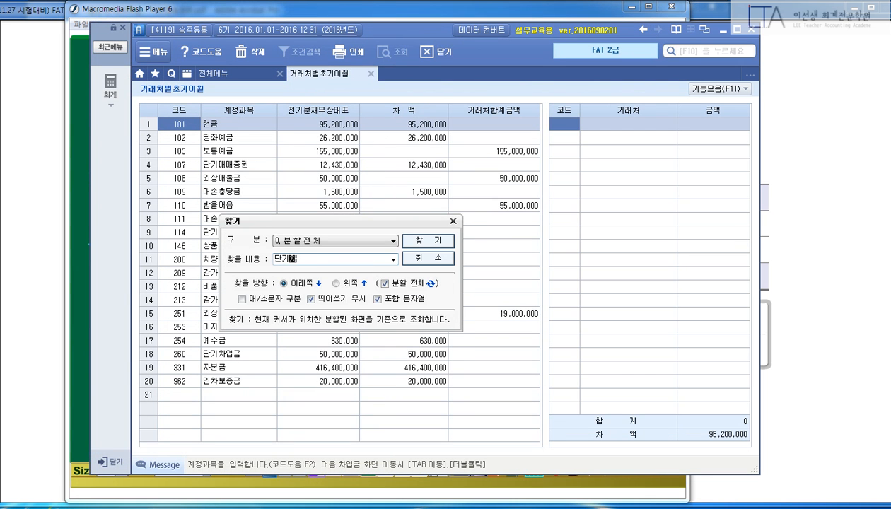
key("Return")
key("Escape")
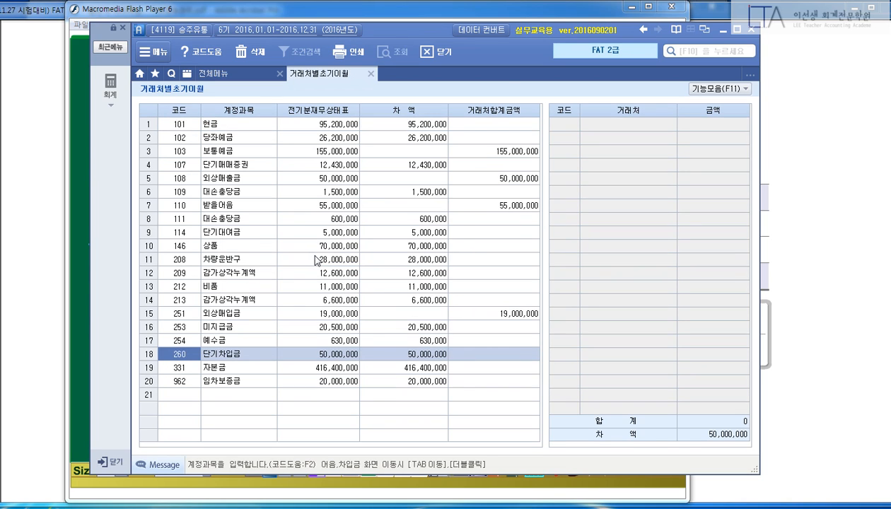
mouse_move(656, 162)
left_mouse_down()
mouse_move(683, 283)
mouse_move(735, 154)
left_mouse_up()
key("Escape")
key("Tab")
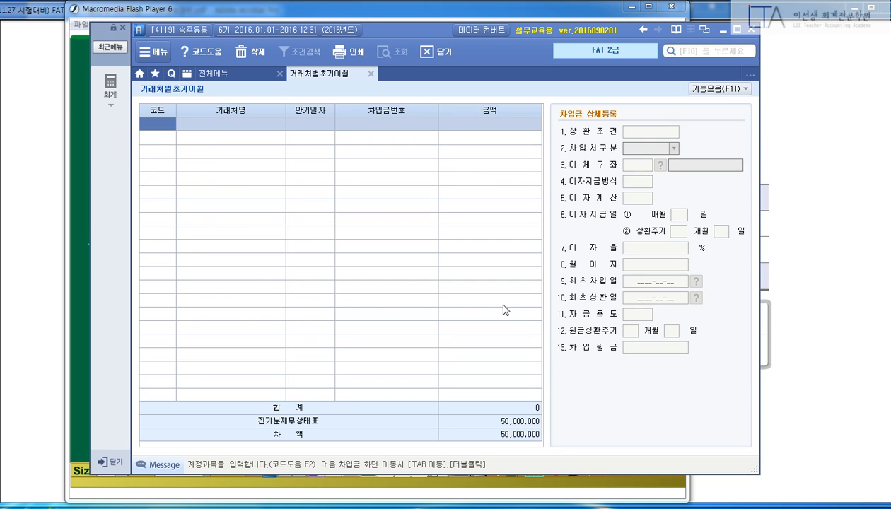
left_click(628, 7)
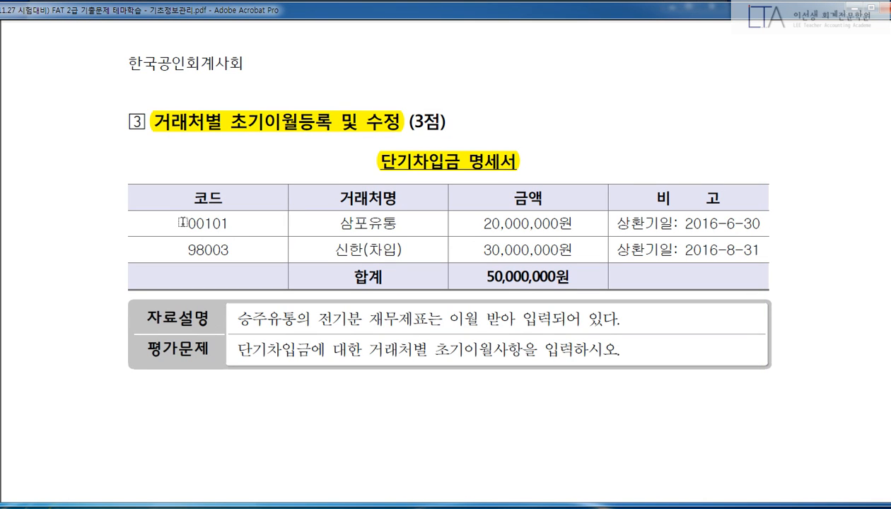
Highlight codes 00101 and 98003 in the PDF's 코드 column and return to Smart A.
left_click_drag(181, 223, 242, 223)
left_click_drag(186, 250, 240, 251)
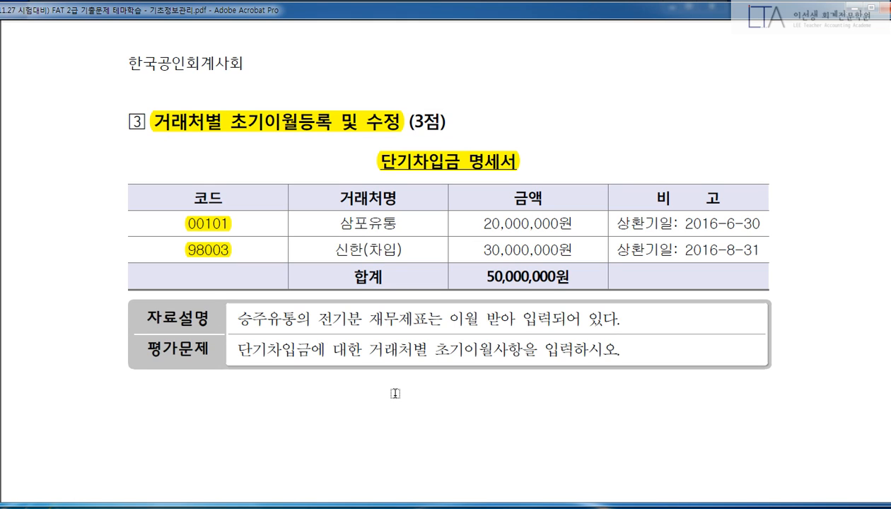
left_click(320, 487)
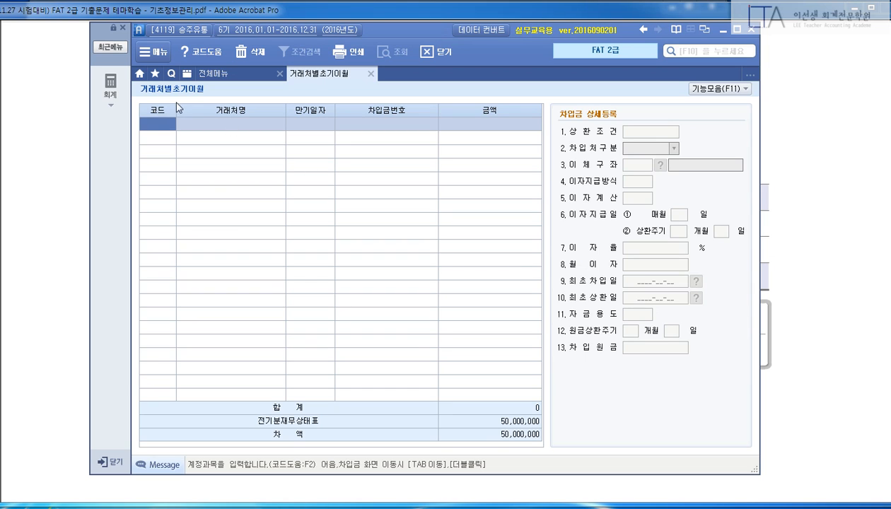
Enter counterparty 00101 삼포유통 on the first row, confirming it through the F2 search for 삼포.
type("101")
key("Return")
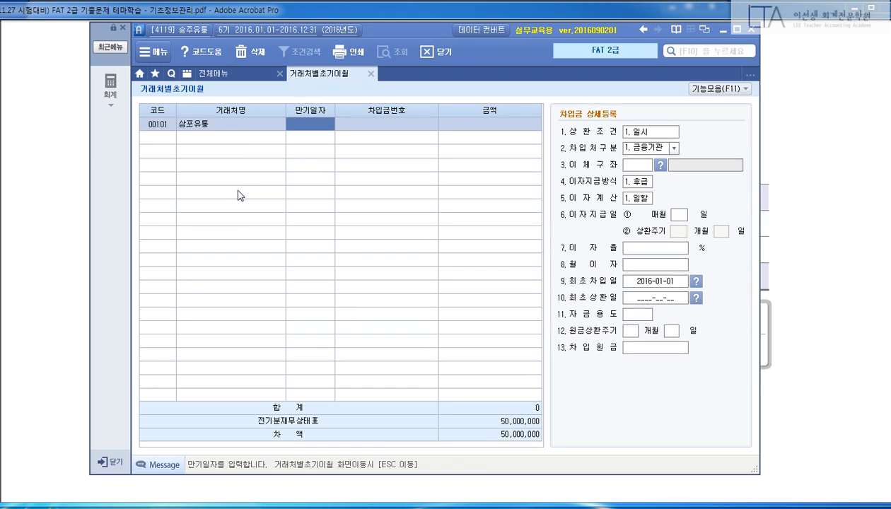
key("Left")
key("F2")
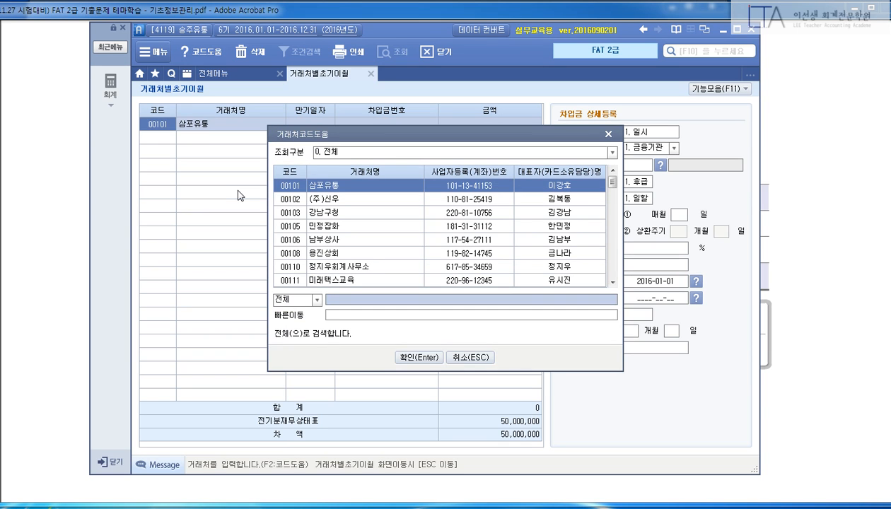
type("dnfld")
key("BackSpace")
key("BackSpace")
key("BackSpace")
key("BackSpace")
key("BackSpace")
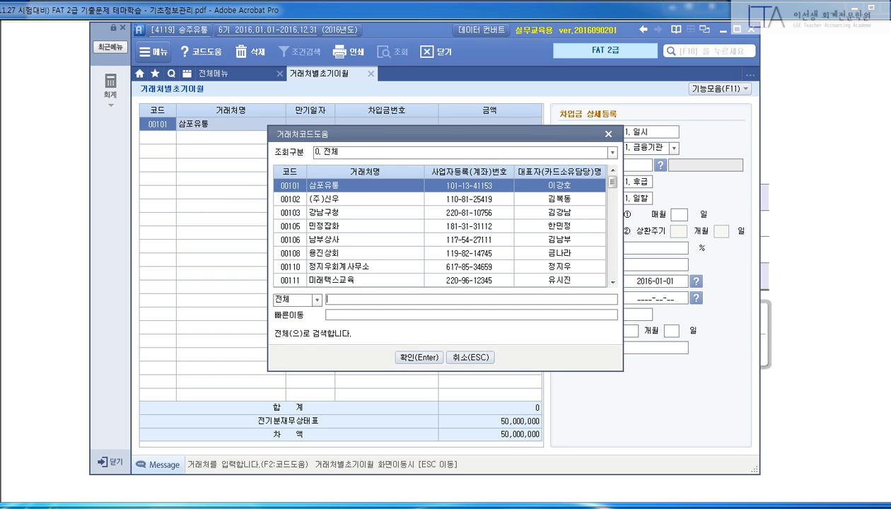
type("삼포")
key("Return")
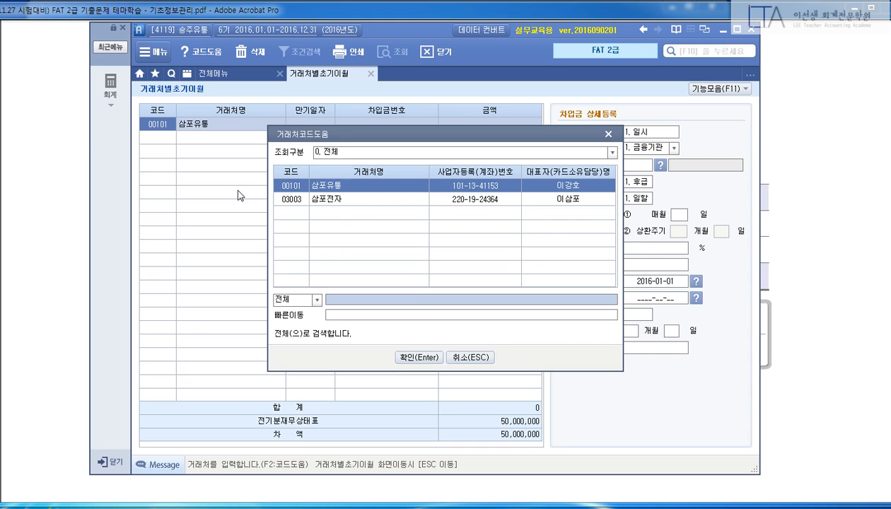
key("Return")
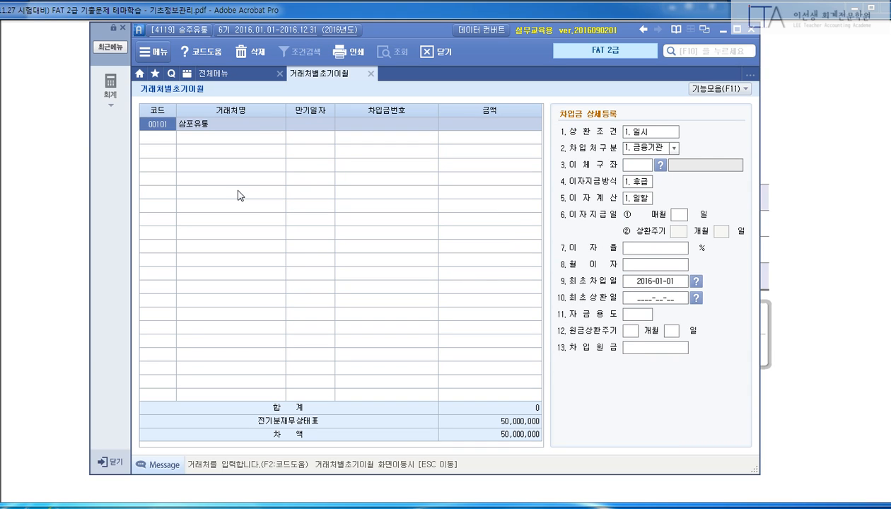
Move to the maturity date and highlight 상환기일 in the problem PDF.
key("Return")
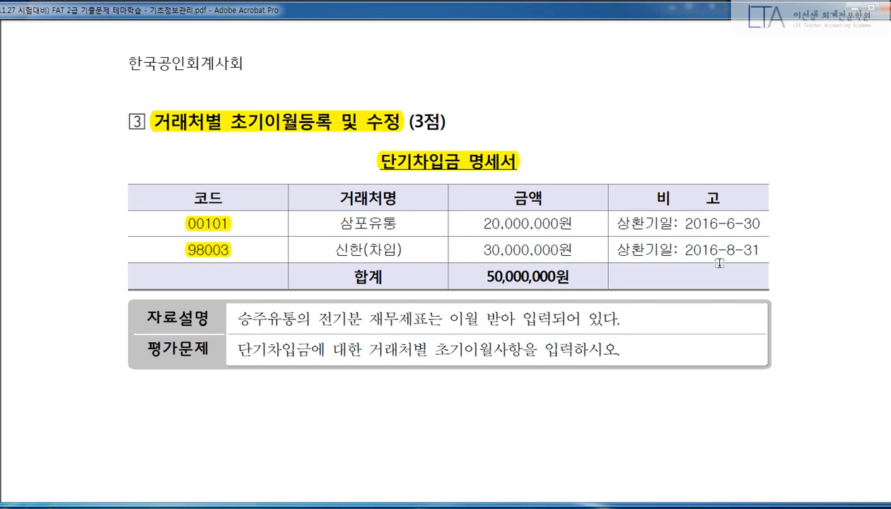
left_click(816, 118)
left_click_drag(622, 223, 669, 250)
Enter maturity 2016-06-30 and amount 20,000,000 for 삼포유통, keeping 상환조건 1.일시.
key("alt+Tab")
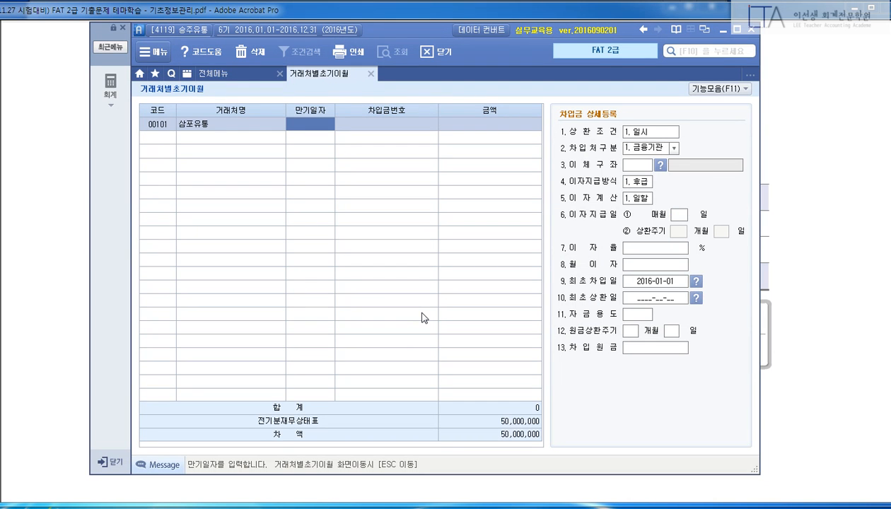
type("20160630")
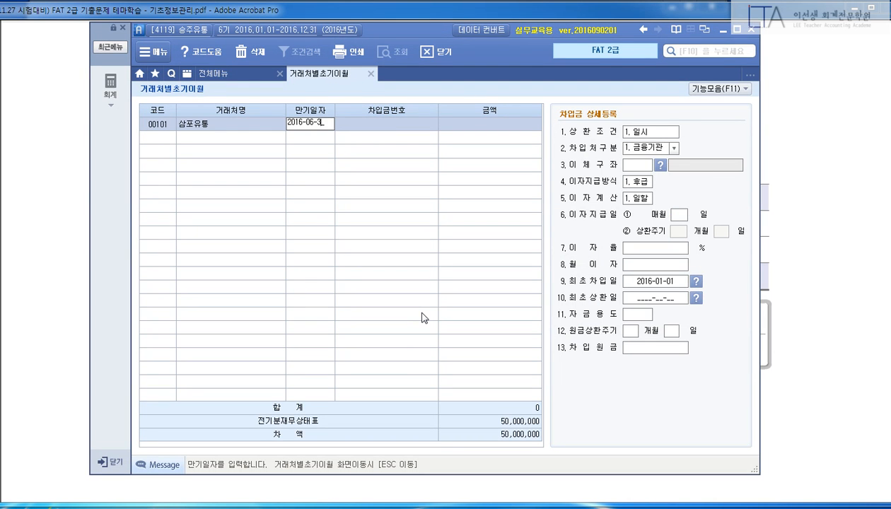
key("Return")
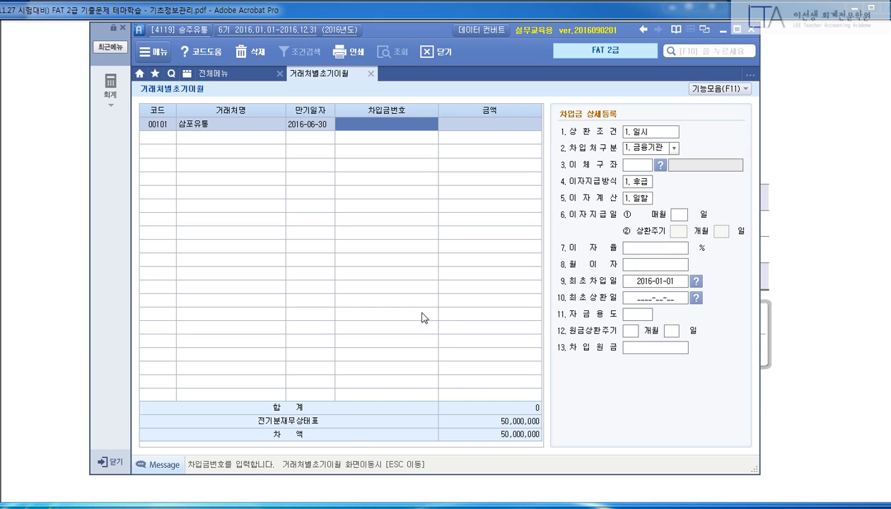
key("Return")
type("20000000")
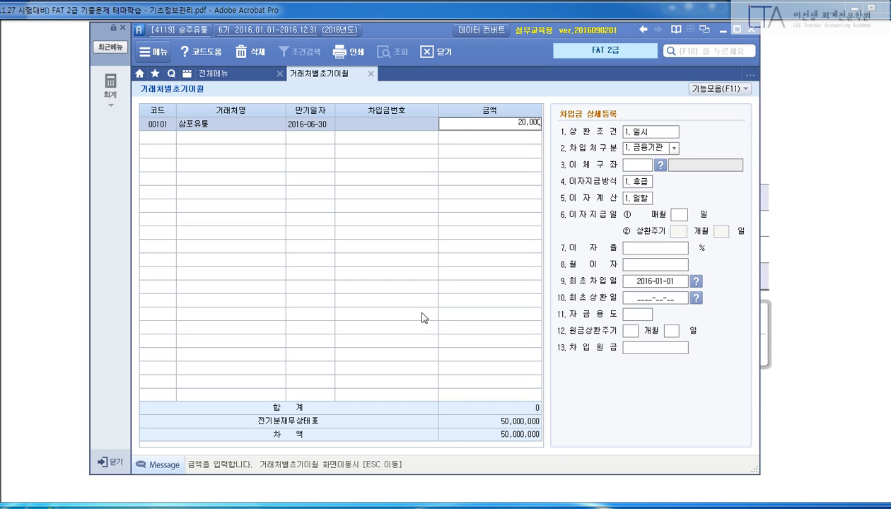
key("Return")
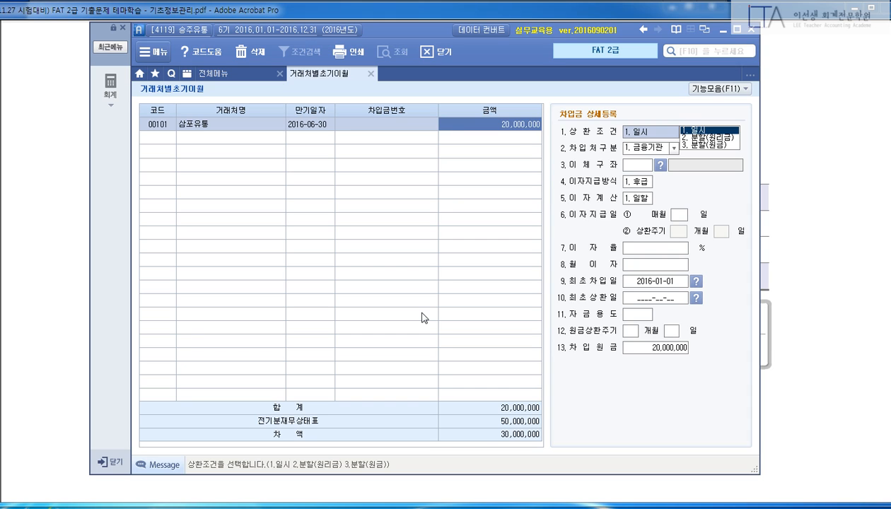
key("Return")
key("Return")
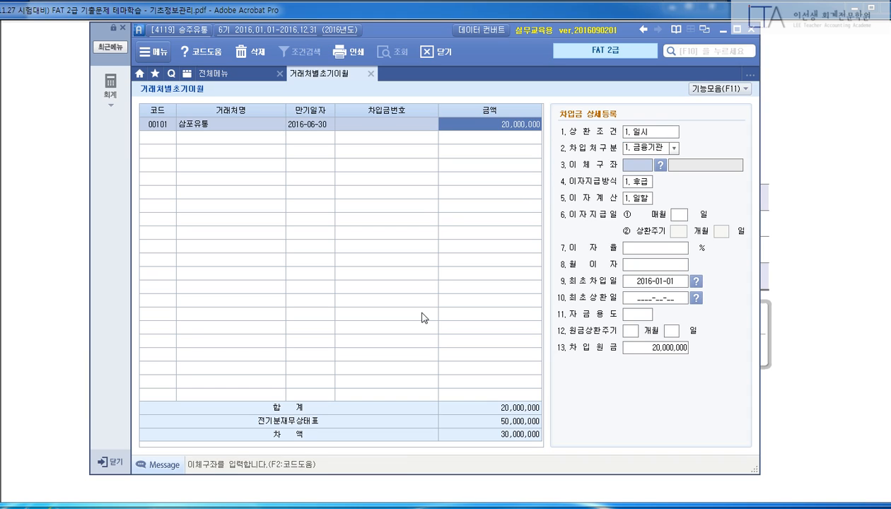
key("Up")
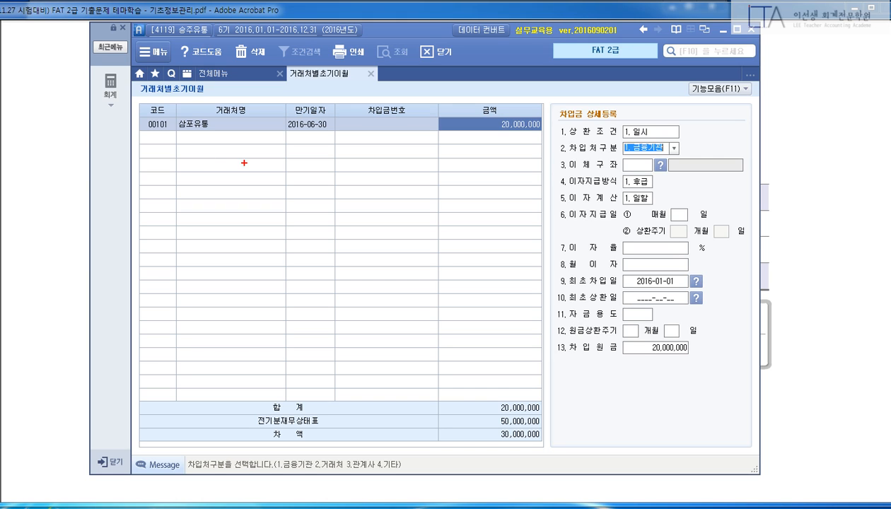
left_click_drag(128, 109, 539, 145)
left_click_drag(654, 127, 569, 326)
mouse_move(595, 159)
left_mouse_down()
mouse_move(676, 283)
mouse_move(714, 318)
left_mouse_up()
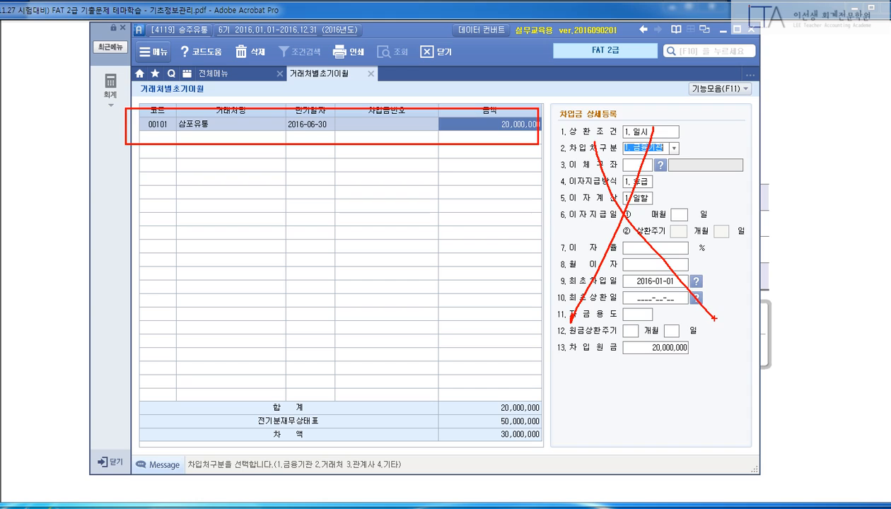
key("Escape")
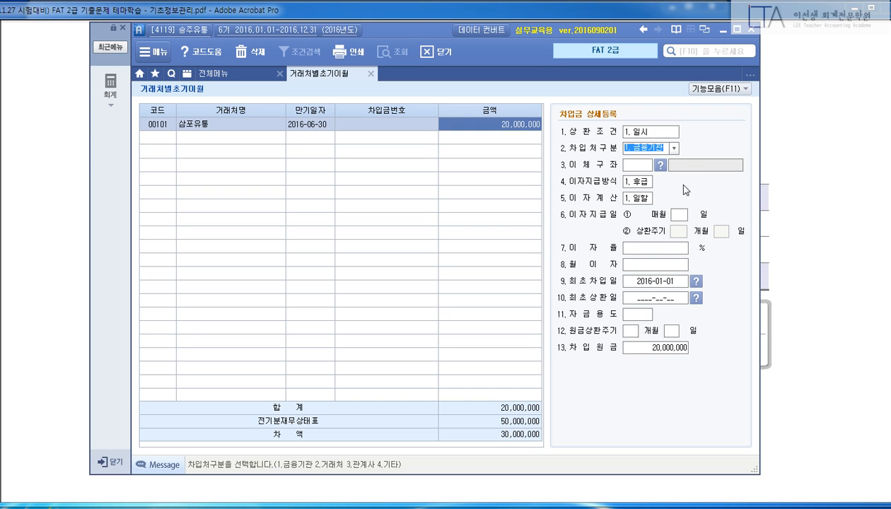
Set lender type to 2. 거래처, keep 1.후급 and 1.일할 interest, and reach 자금용도.
left_click(674, 148)
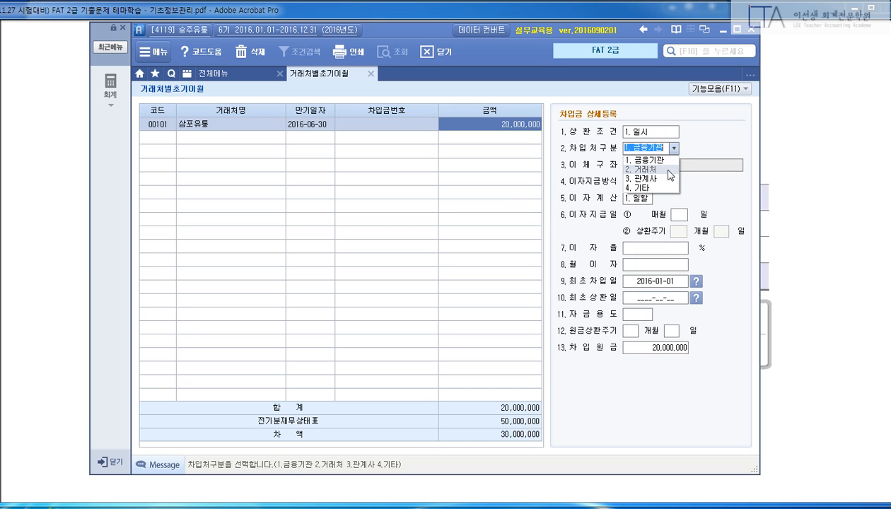
left_click(669, 170)
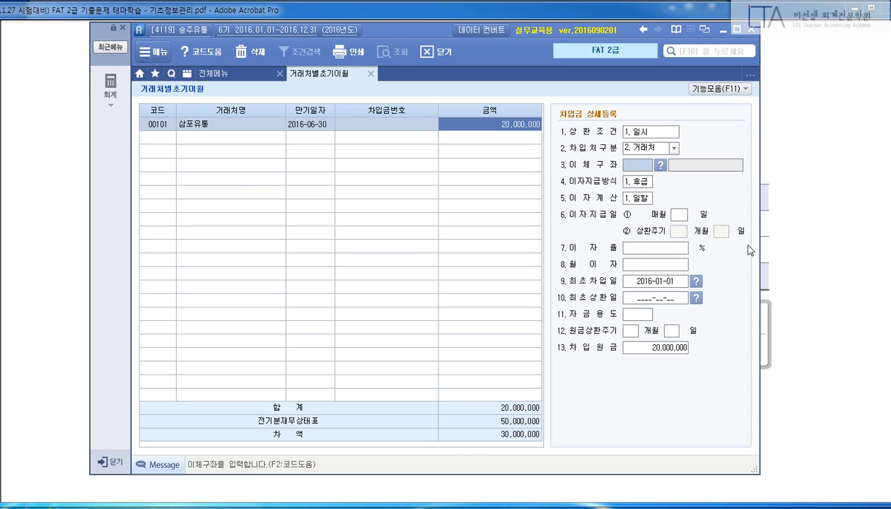
key("Return")
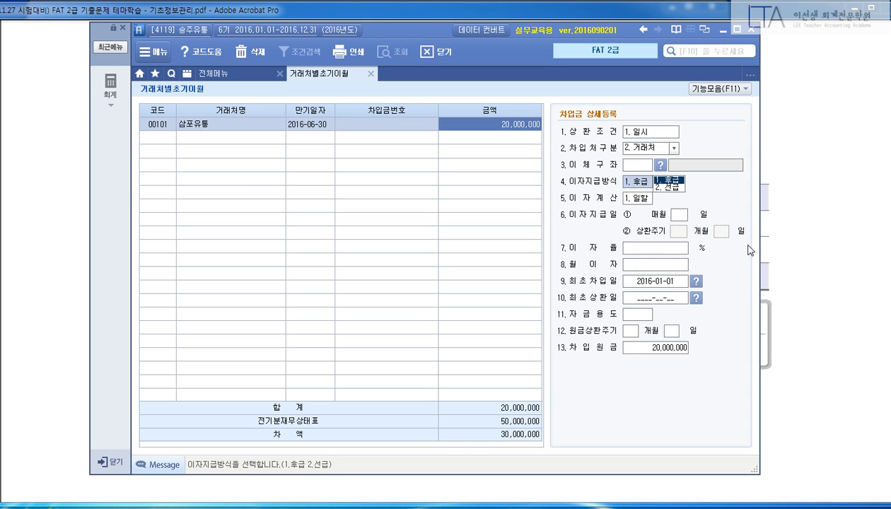
key("Return")
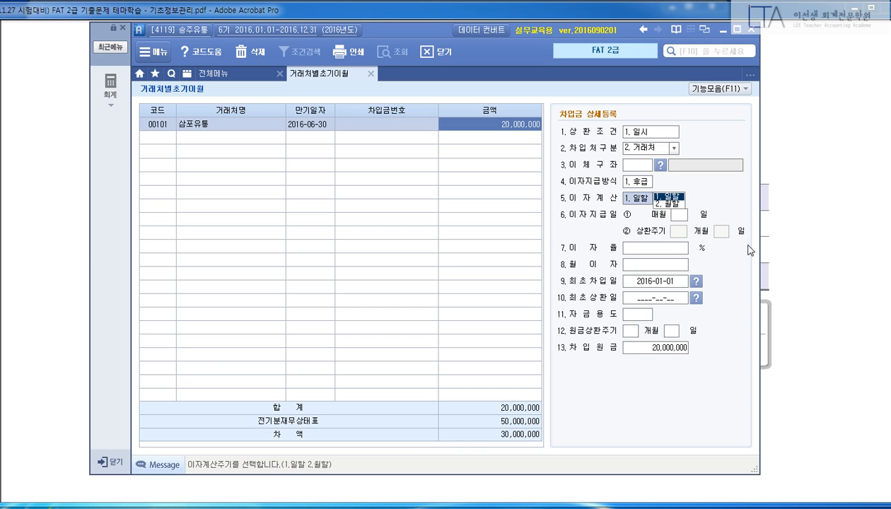
key("Return")
key("Return")
key("Return")
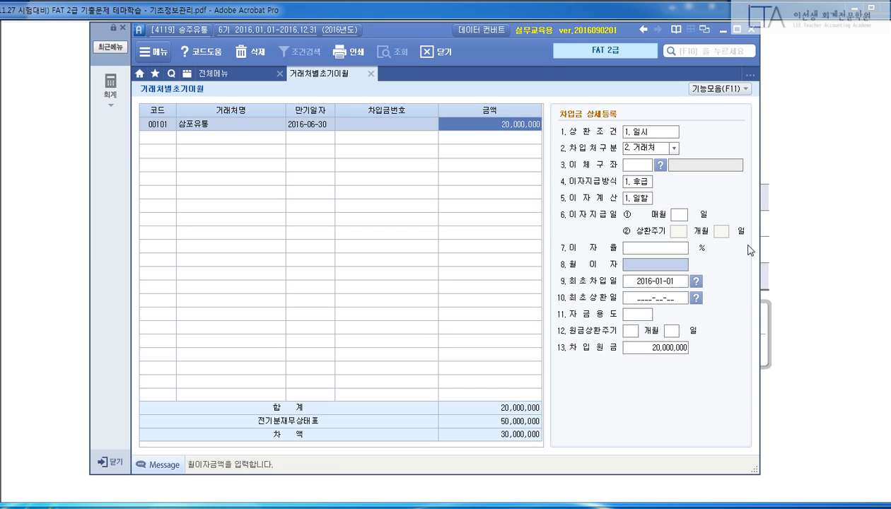
key("Return")
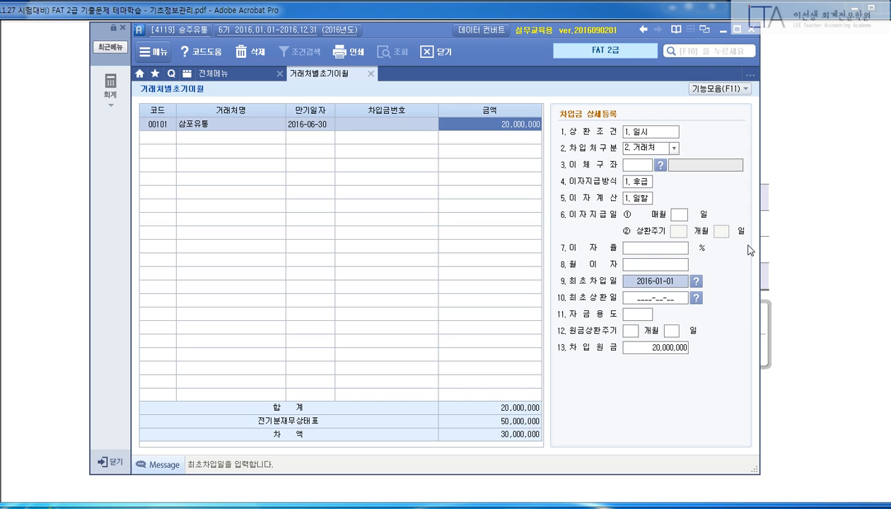
key("Return")
key("Return")
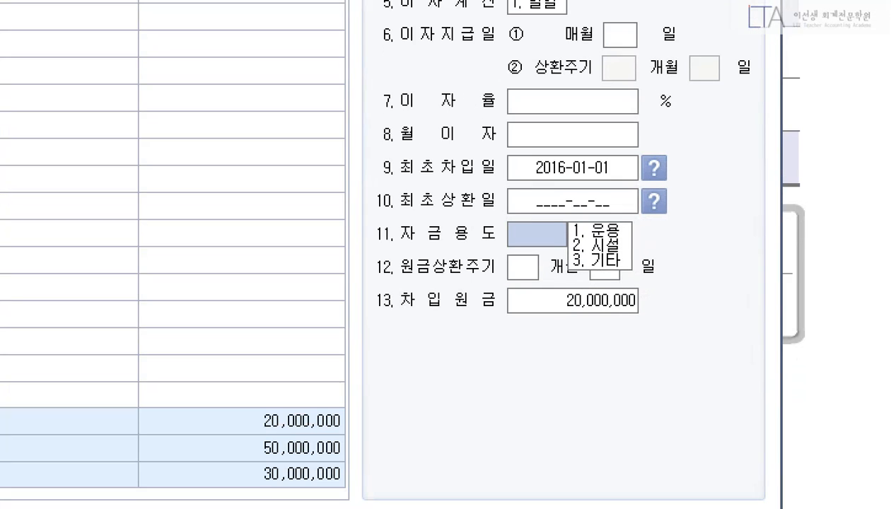
Leave 자금용도 blank and box the repayment, interest, first-borrowing-date and fund-use rows in red.
left_click_drag(558, 193, 663, 279)
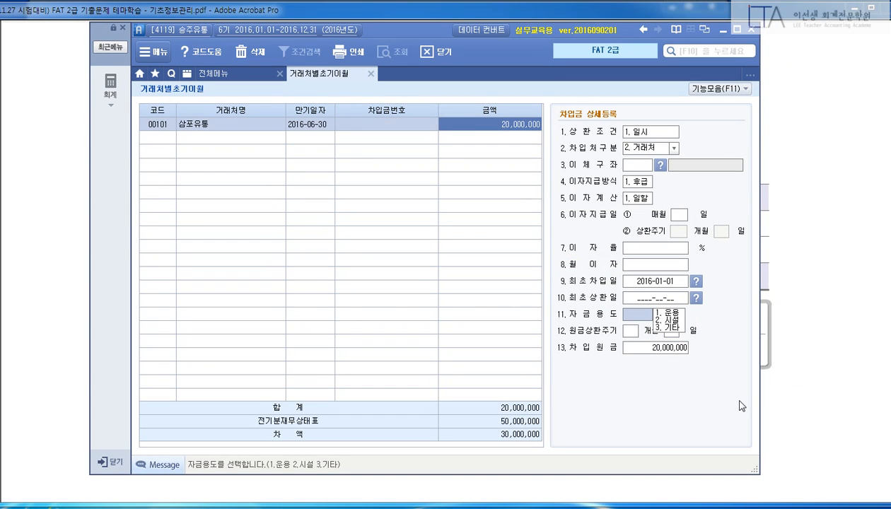
key("Return")
key("Return")
key("Return")
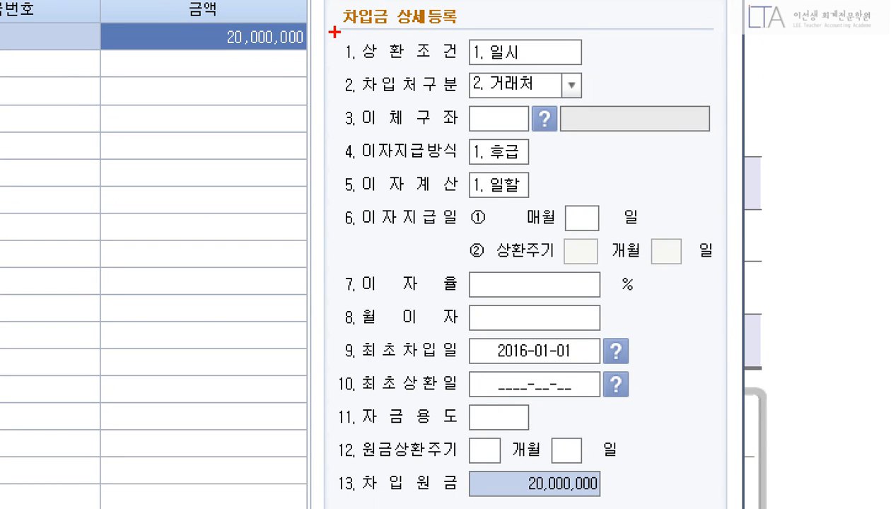
mouse_move(332, 27)
left_mouse_down()
mouse_move(439, 59)
mouse_move(590, 69)
mouse_move(606, 98)
left_mouse_up()
left_click_drag(333, 129, 541, 168)
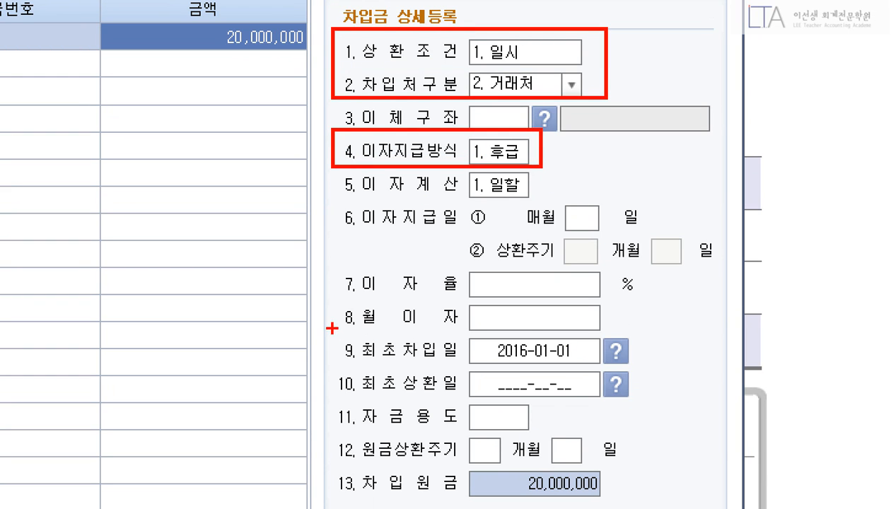
mouse_move(333, 329)
left_mouse_down()
mouse_move(591, 351)
mouse_move(642, 365)
left_mouse_up()
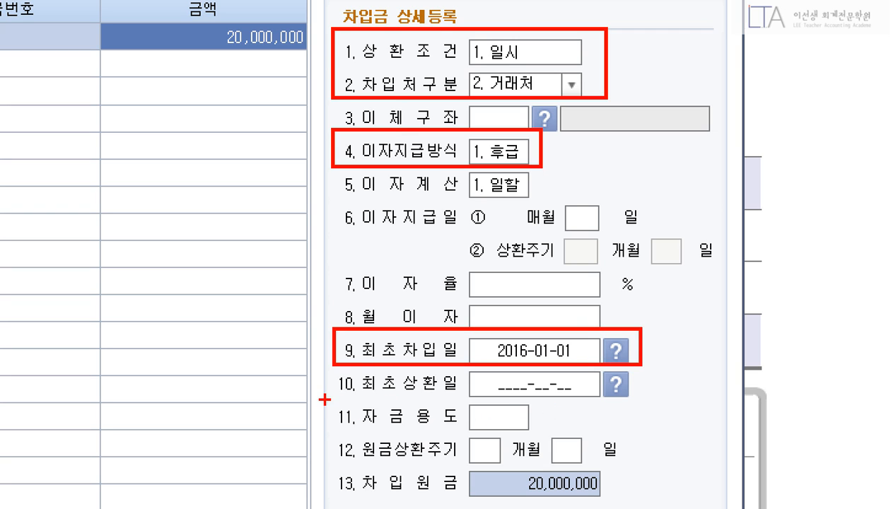
left_click_drag(326, 401, 543, 437)
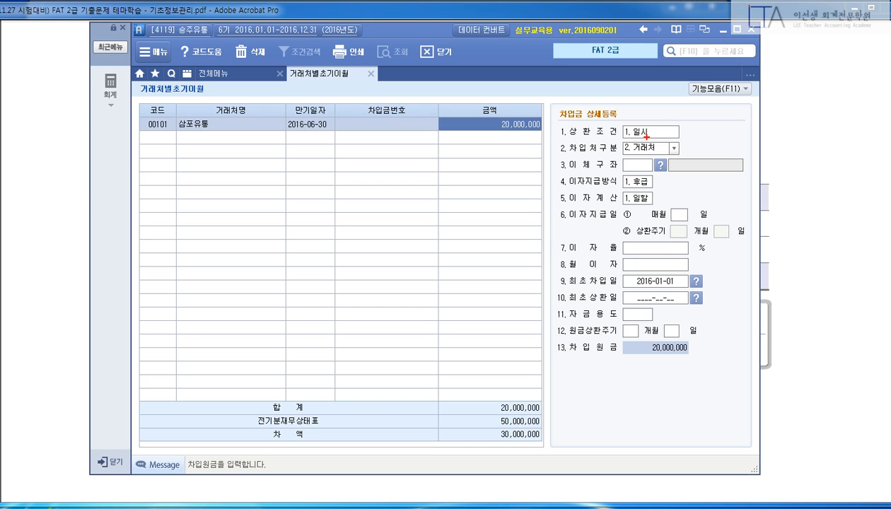
Add row 98003 신한(차입) due 2016-08-31 for 30,000,000, bringing the difference to 0.
left_click_drag(138, 106, 545, 139)
mouse_move(600, 118)
left_mouse_down()
mouse_move(738, 272)
mouse_move(613, 147)
left_mouse_up()
key("Escape")
key("Return")
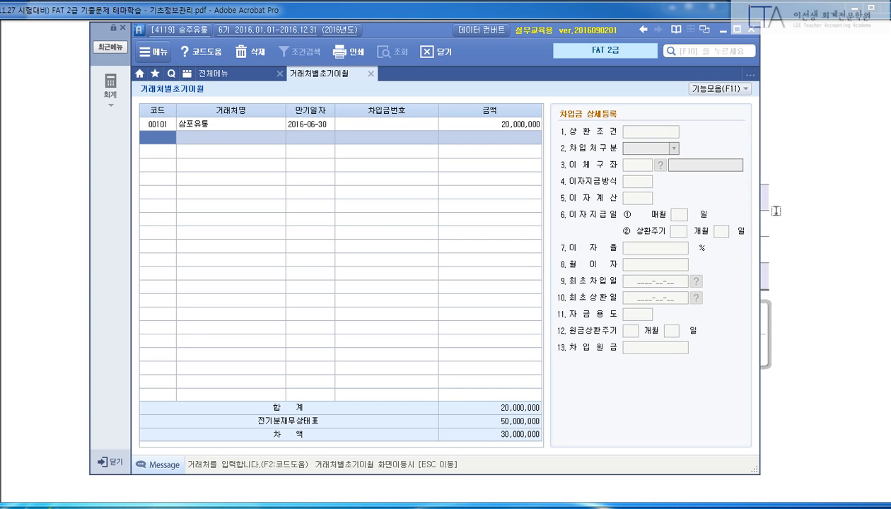
type("98003")
key("Return")
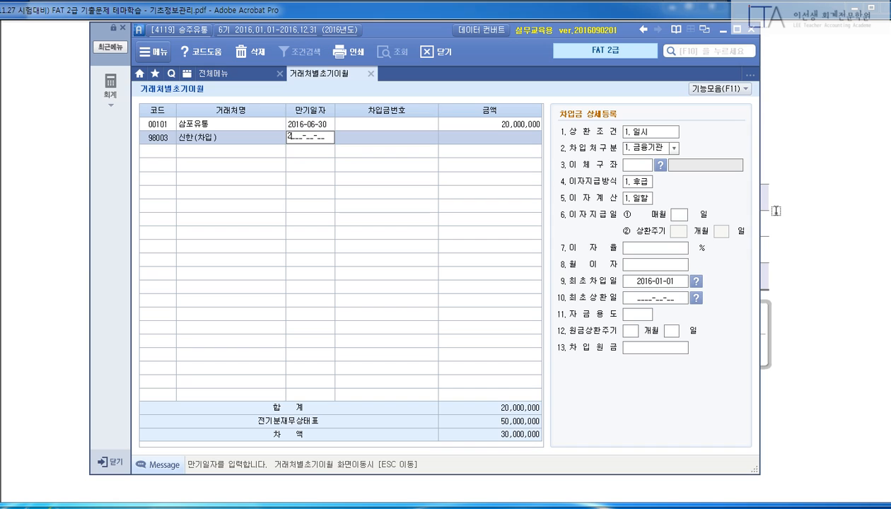
type("2016-08-31")
key("Return")
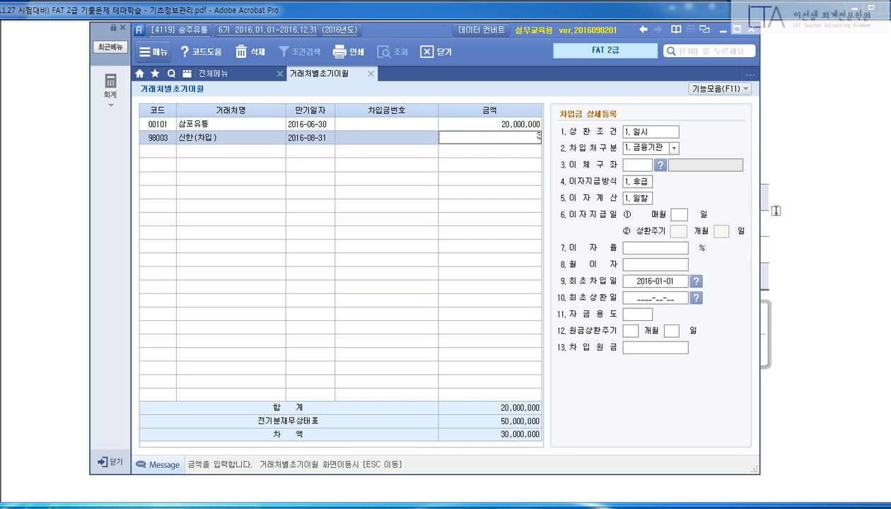
type("30000000")
key("Return")
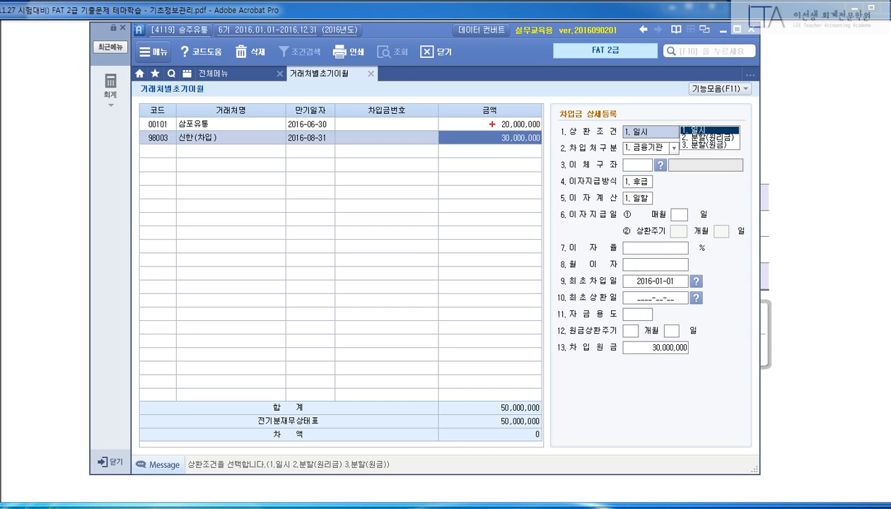
Keep 1.일시 and a blank 자금용도 in the 신한(차입) details, then return to the exam PDF.
left_click_drag(141, 129, 552, 155)
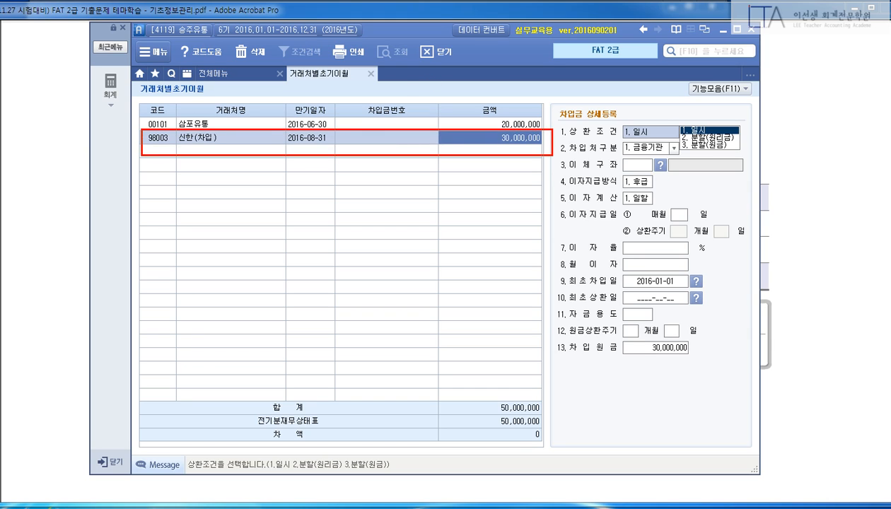
key("Escape")
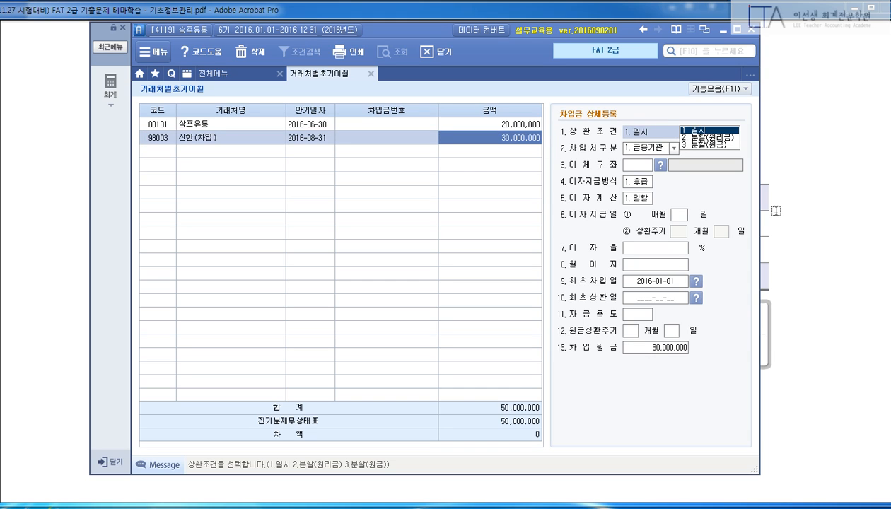
key("Return")
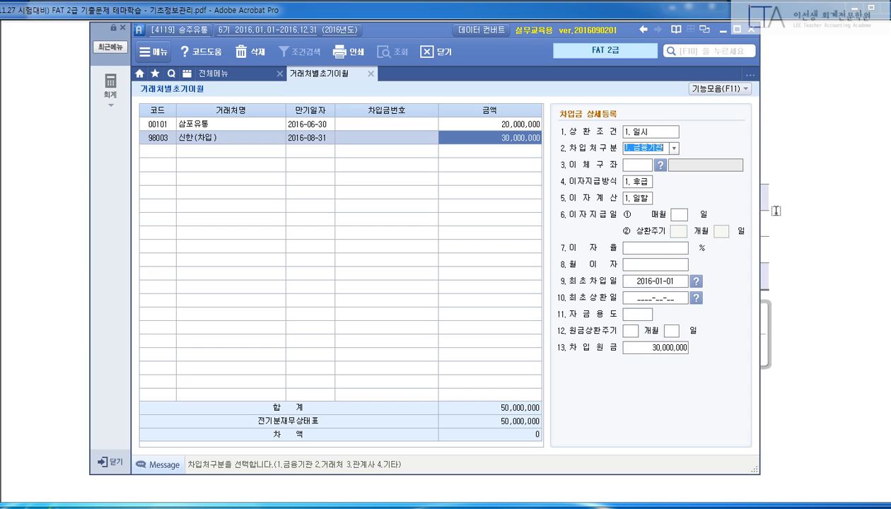
key("Return")
key("Return")
key("Return")
key("Return")
key("Return")
key("Return")
key("Return")
key("Return")
key("Return")
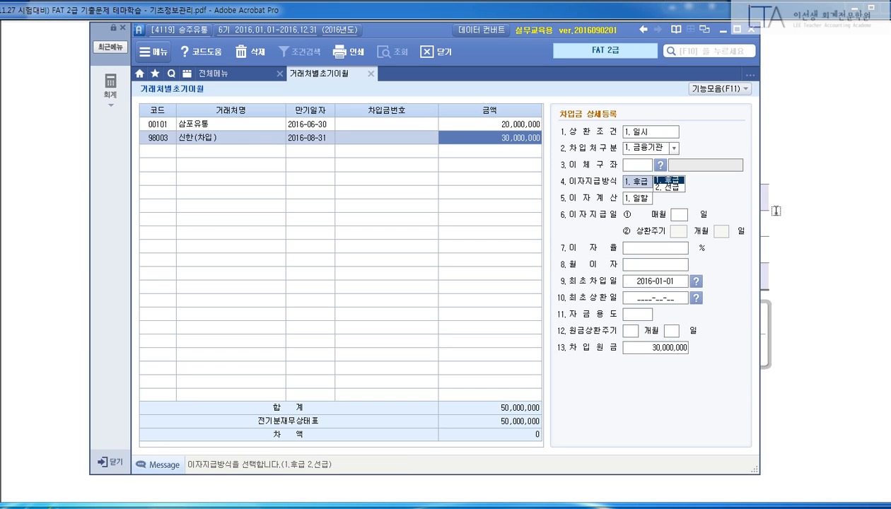
key("Return")
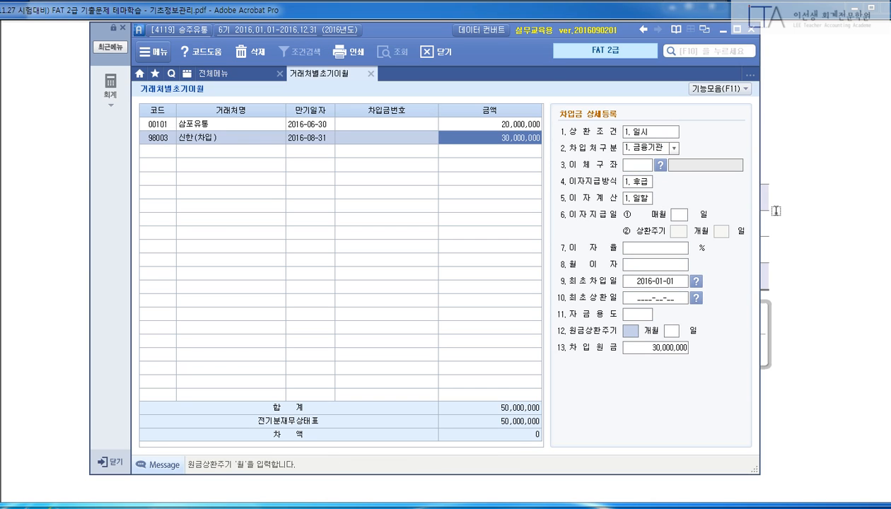
key("Up")
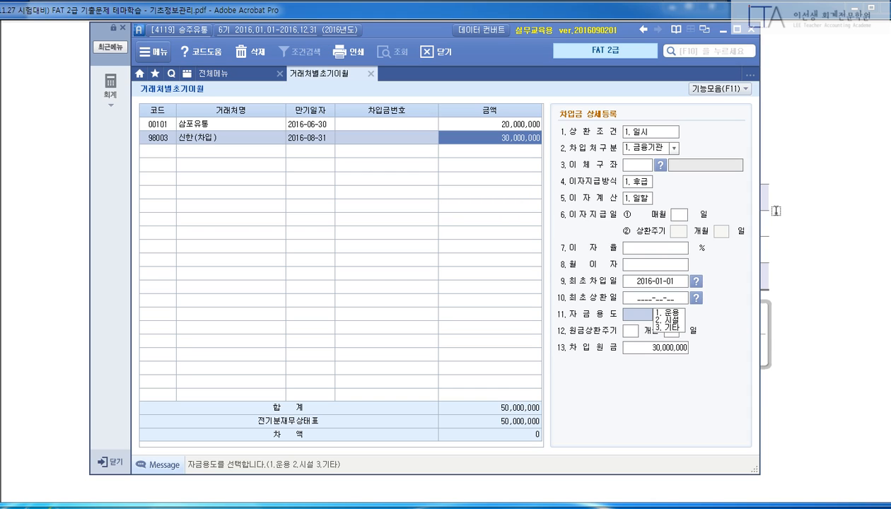
key("Return")
key("Return")
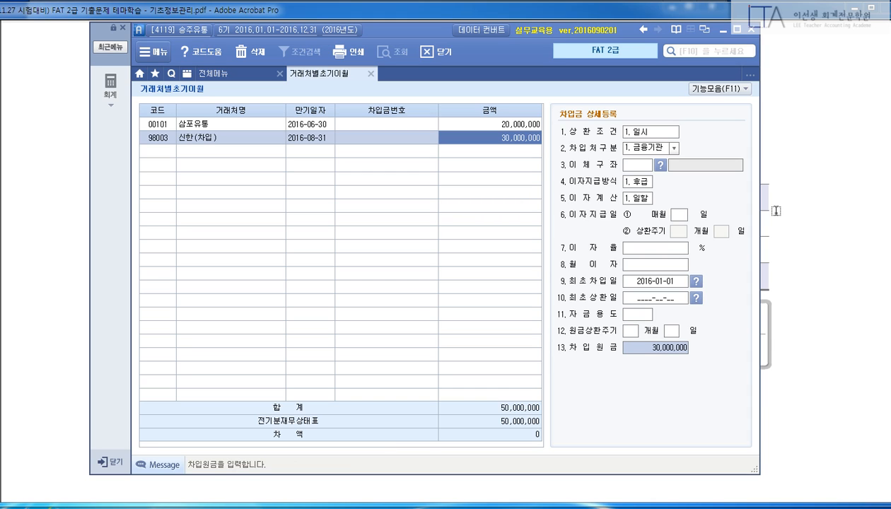
key("Return")
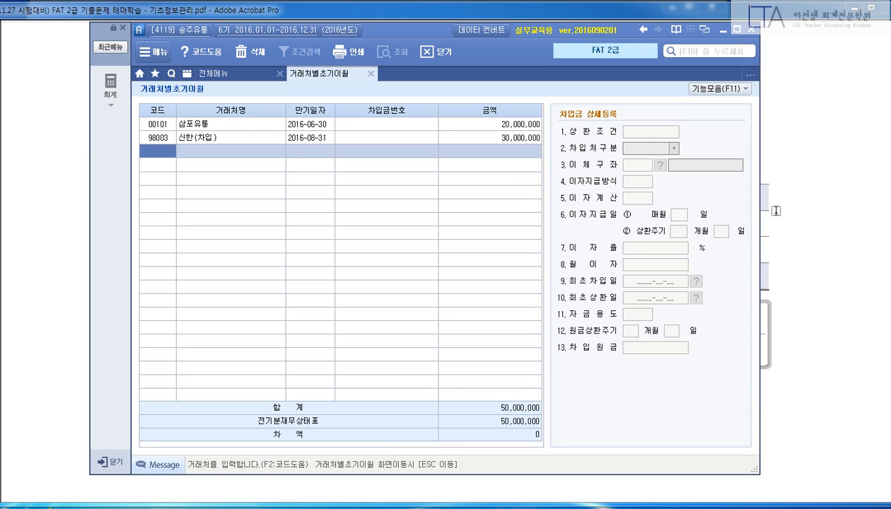
key("Up")
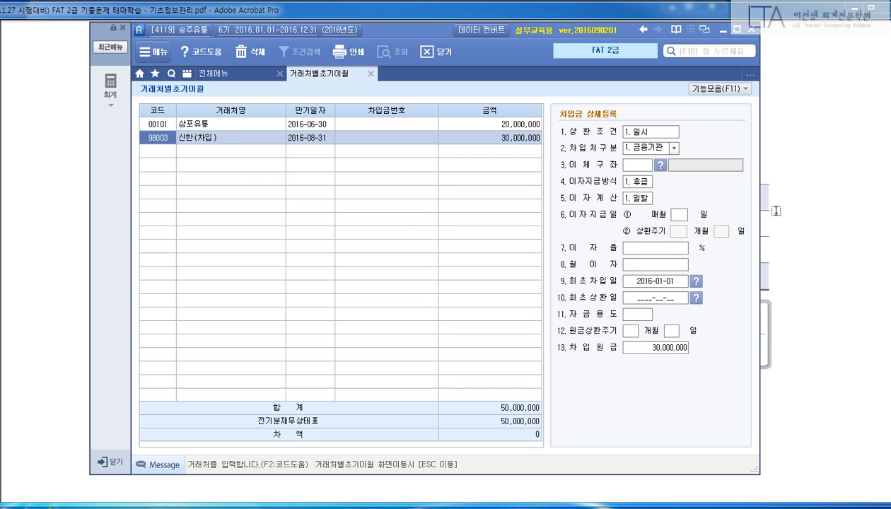
left_click(805, 145)
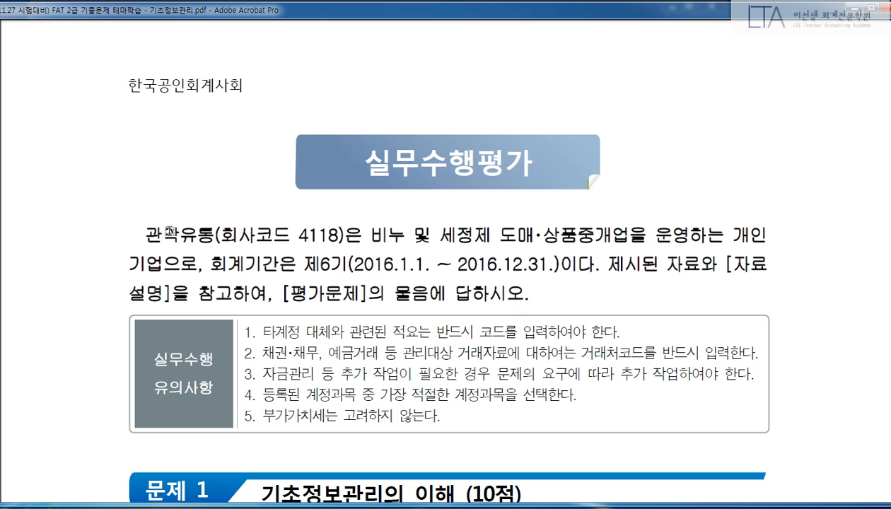
Highlight 관악유통 (회사코드 4118) in the PDF and try a company change with code 4119.
left_click_drag(144, 234, 342, 235)
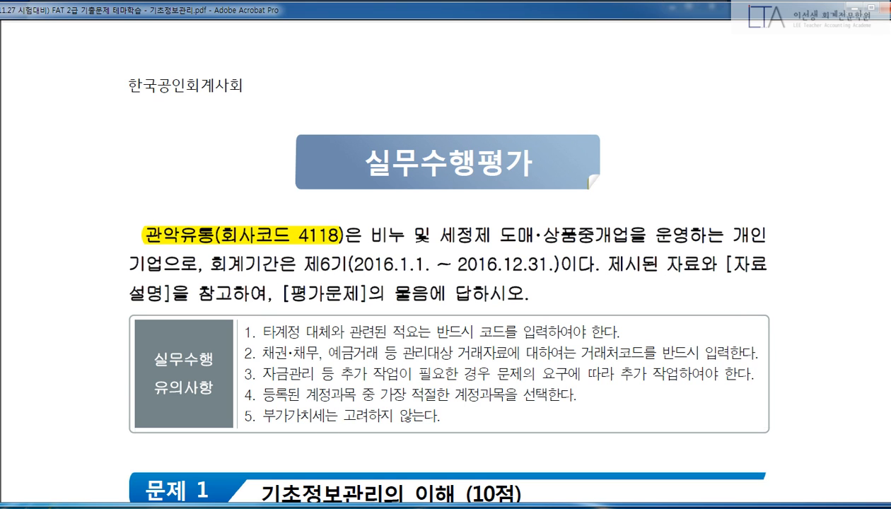
left_click(281, 507)
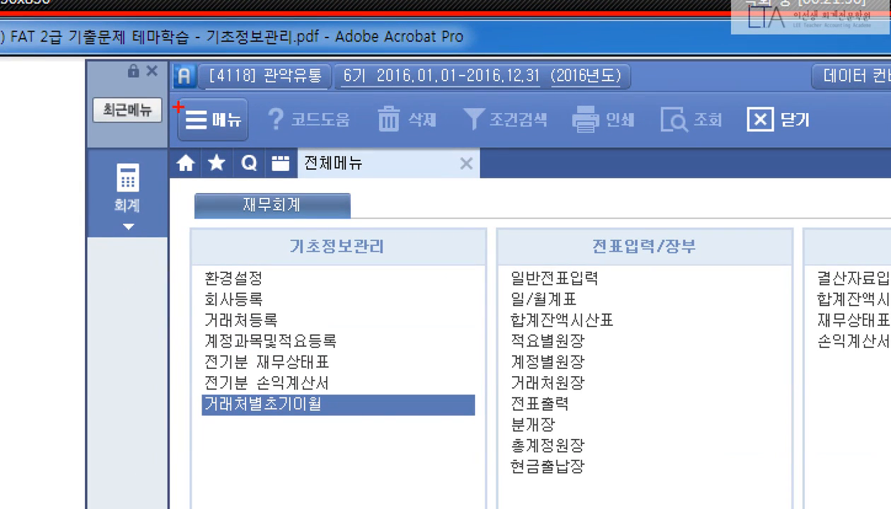
left_click_drag(189, 50, 328, 100)
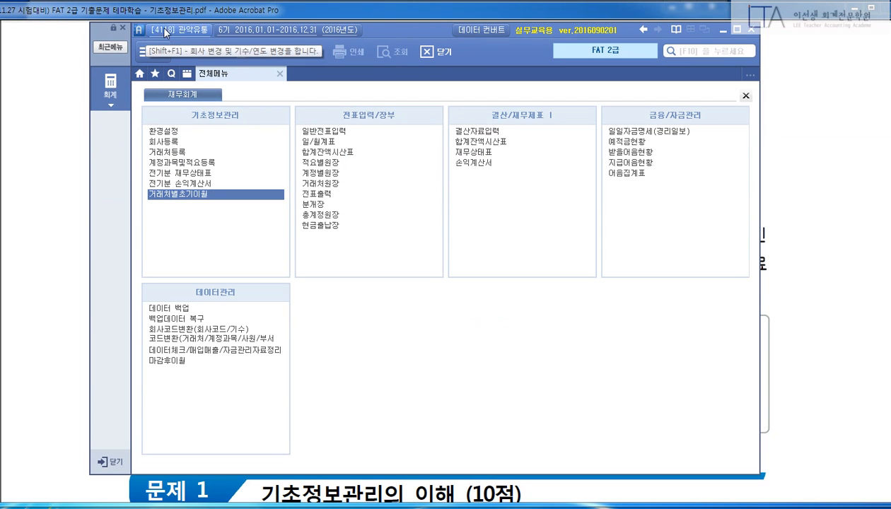
left_click(201, 55)
type("4119")
key("Return")
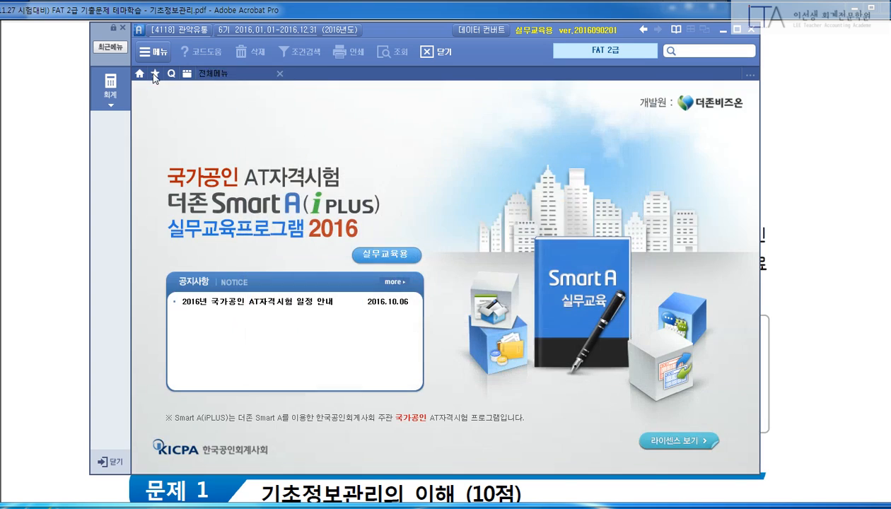
left_click(232, 75)
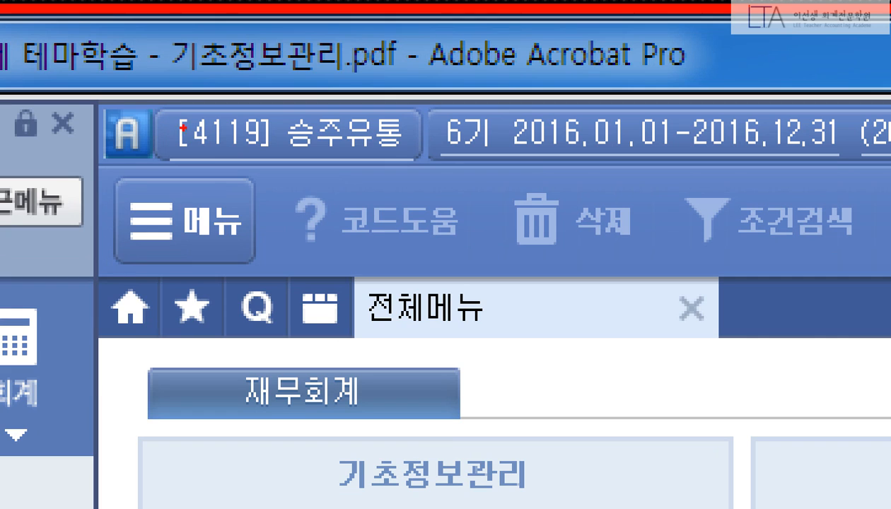
Log in to company 4118 관악유통 and reopen the full 재무회계 menu.
mouse_move(128, 78)
left_mouse_down()
mouse_move(369, 178)
mouse_move(422, 181)
left_mouse_up()
mouse_move(271, 99)
left_mouse_down()
mouse_move(283, 126)
mouse_move(349, 97)
left_mouse_up()
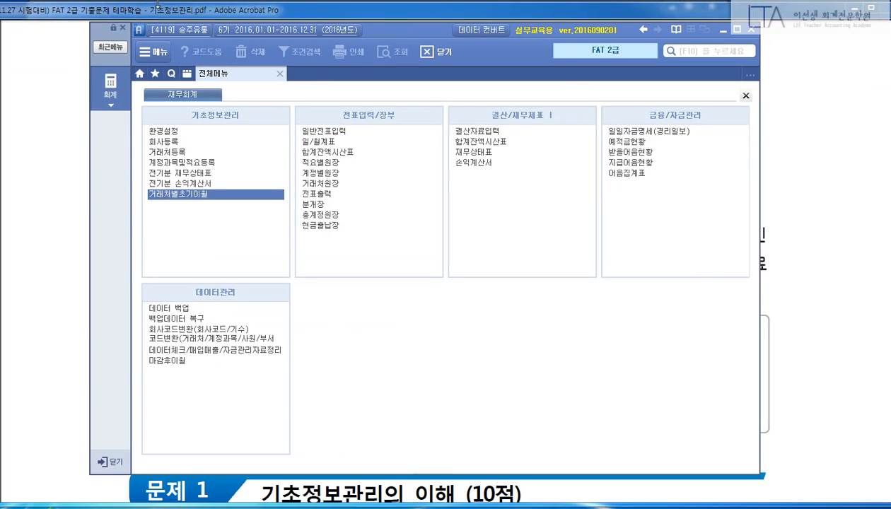
left_click(334, 146)
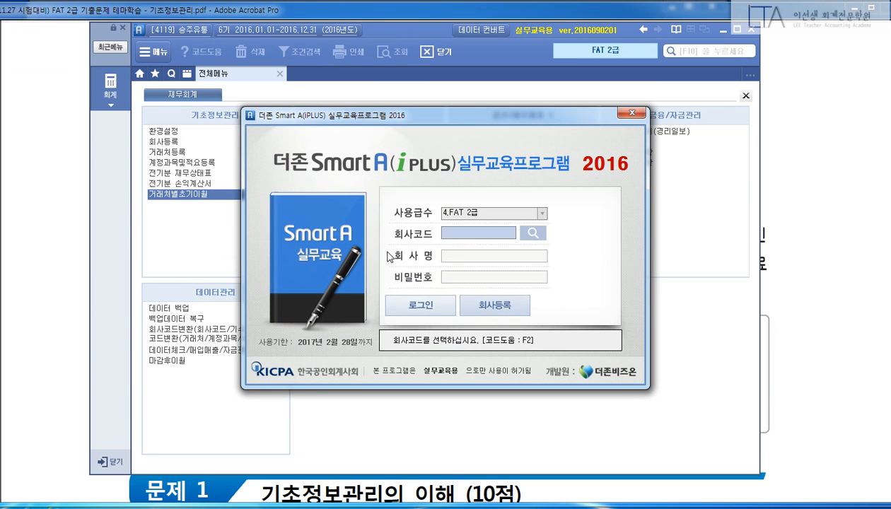
type("4118")
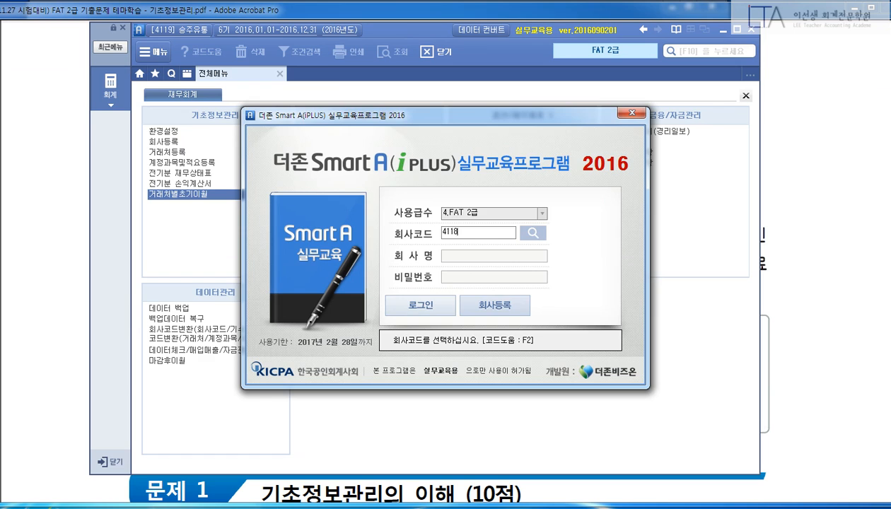
key("Return")
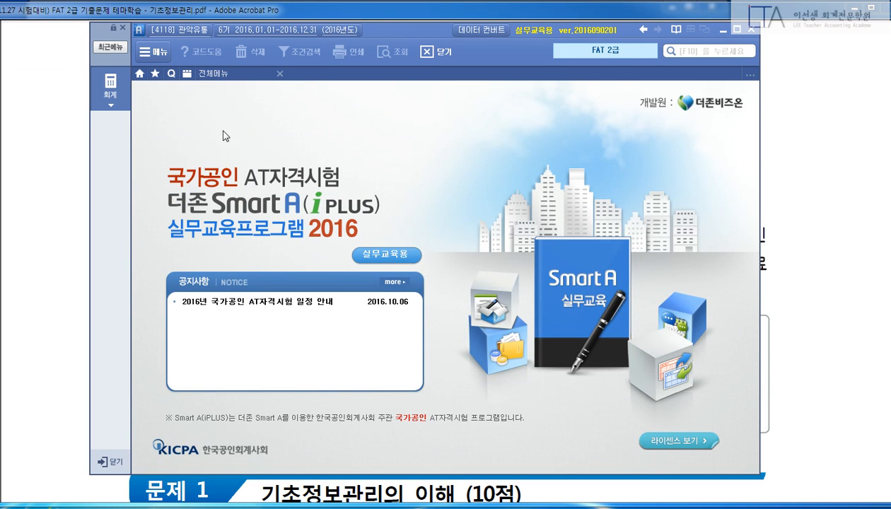
left_click(279, 73)
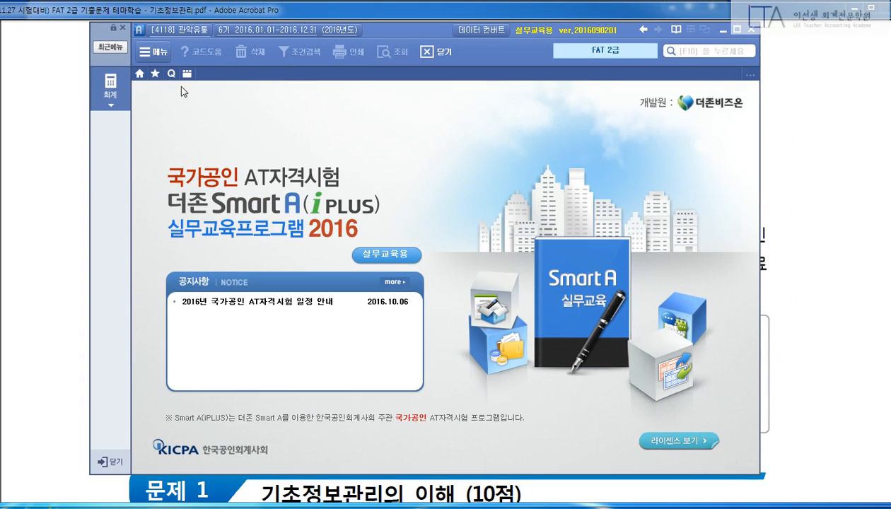
left_click(186, 73)
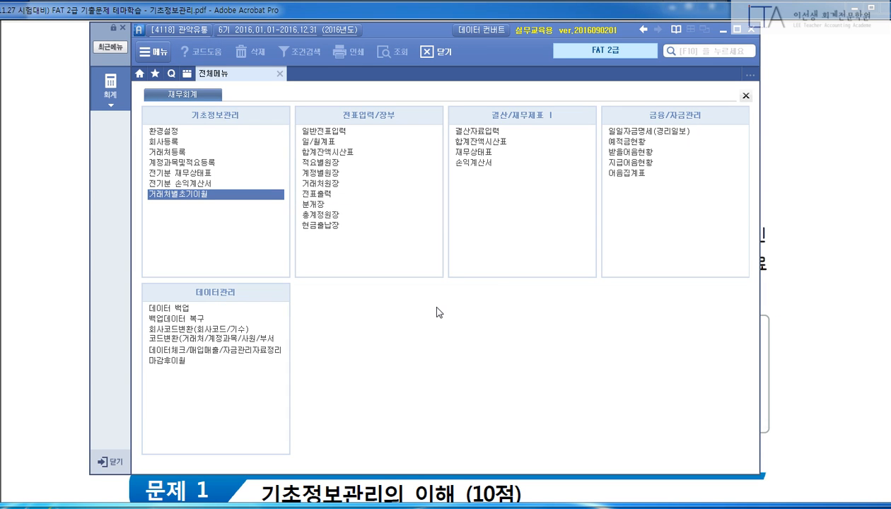
In the exam PDF, scroll to problem 1 and highlight the heading 사업자등록증에 의한 거래처 등록.
left_click(802, 185)
scroll(804, 193, "down", 3)
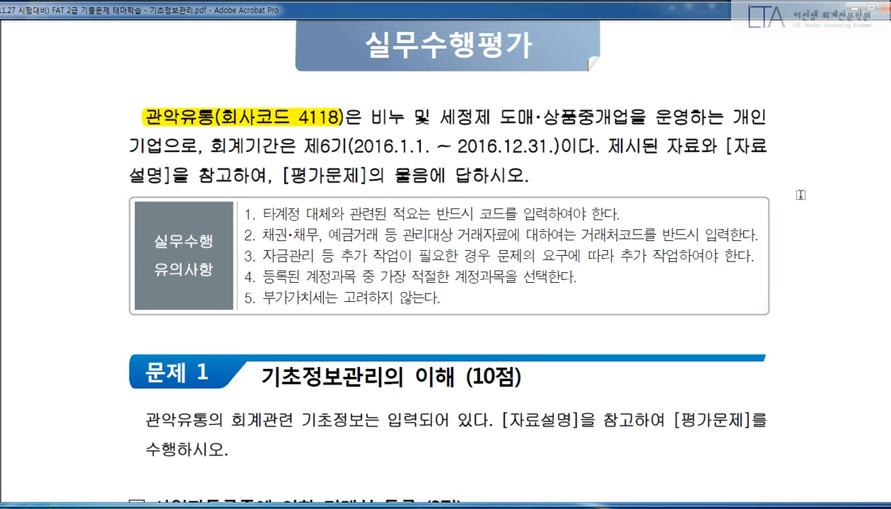
scroll(802, 196, "down", 2)
scroll(801, 199, "down", 5)
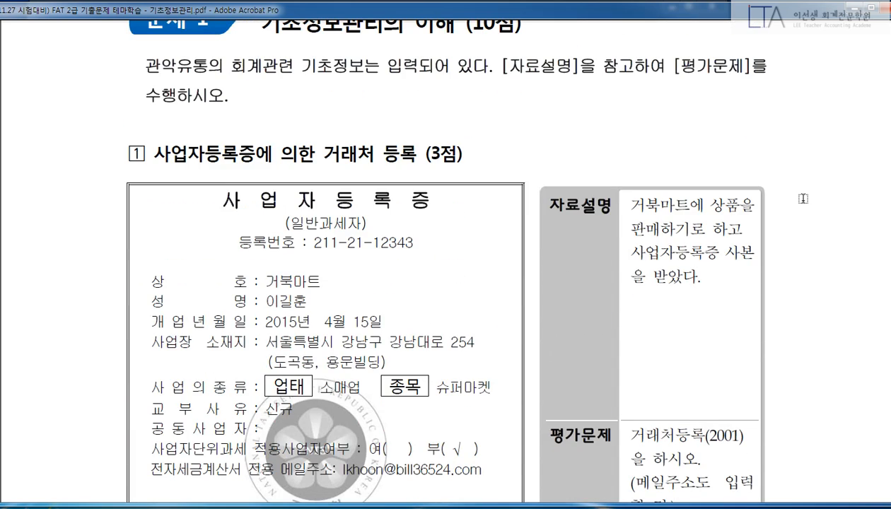
scroll(802, 196, "down", 1)
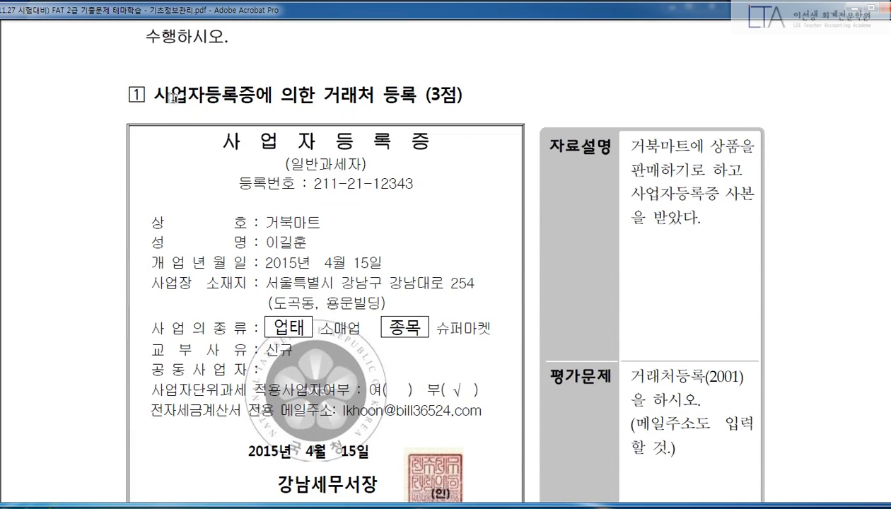
left_click_drag(153, 95, 419, 95)
Mark 거래처 등록 and 자료설명 with temporary red boxes and circled numbers, then clear them.
scroll(776, 167, "down", 1)
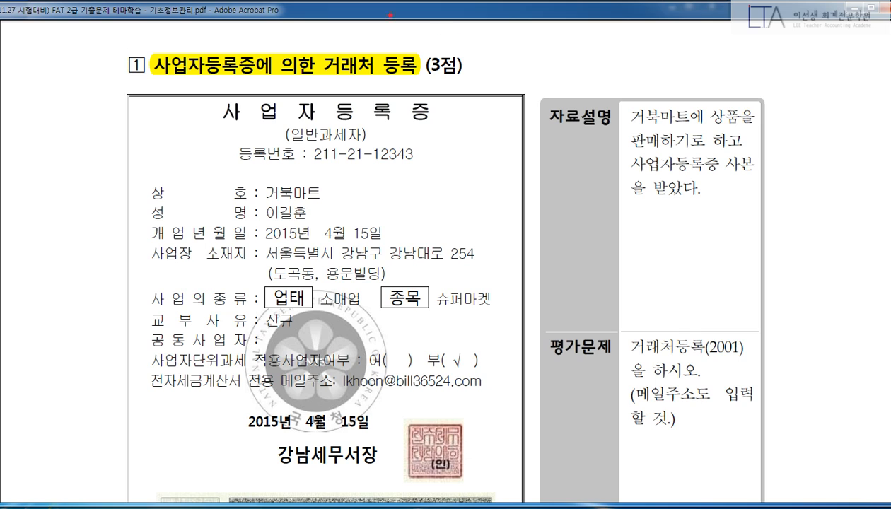
mouse_move(317, 41)
left_mouse_down()
mouse_move(366, 70)
mouse_move(424, 84)
left_mouse_up()
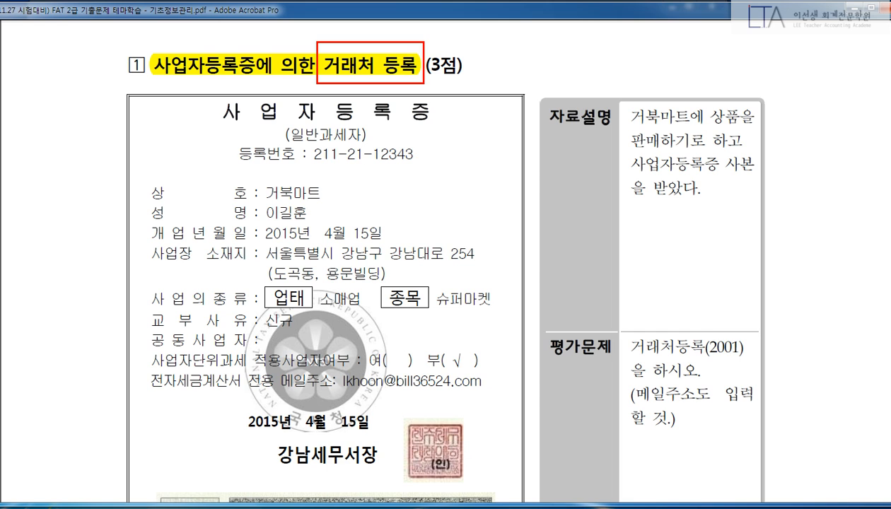
key("Escape")
scroll(845, 228, "down", 2)
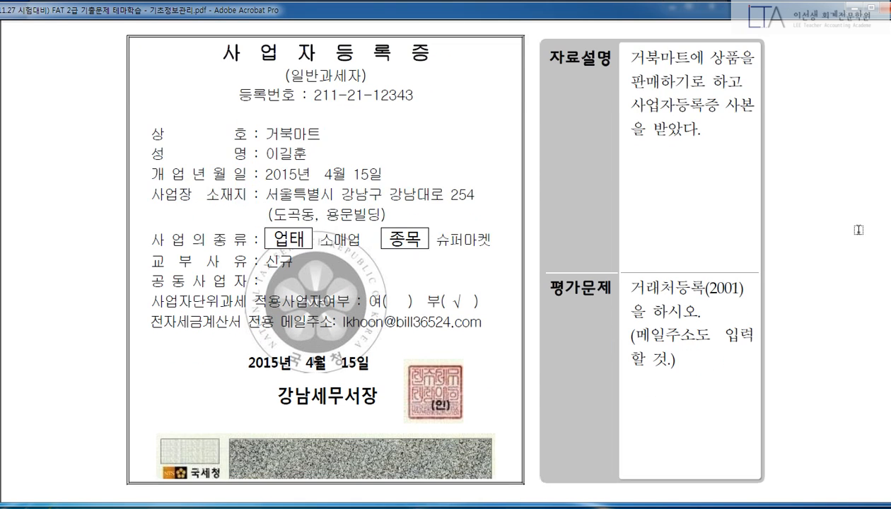
scroll(845, 227, "up", 1)
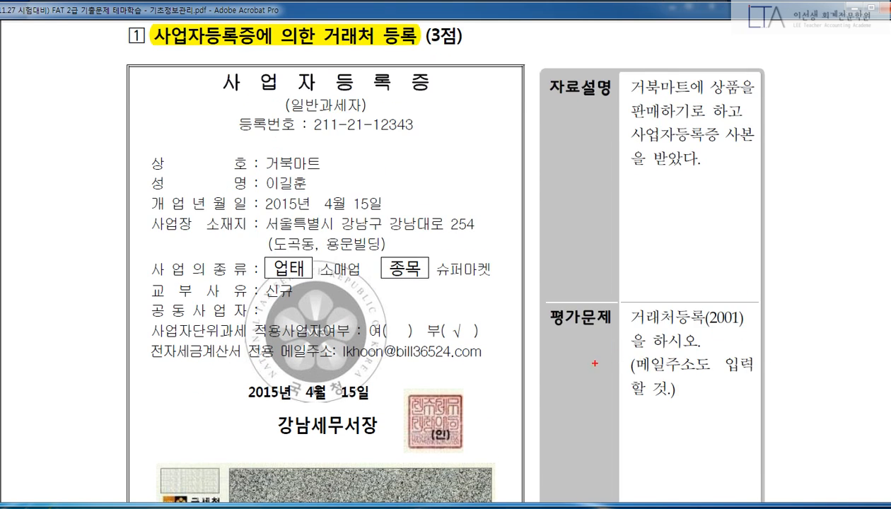
left_click_drag(586, 359, 600, 405)
mouse_move(574, 135)
left_mouse_down()
mouse_move(581, 150)
mouse_move(614, 152)
left_mouse_up()
mouse_move(602, 175)
left_mouse_down()
mouse_move(597, 114)
mouse_move(625, 181)
left_mouse_up()
key("Escape")
Highlight 평가문제 with 거래처등록(2001), the 메일주소 requirement and the 자료설명 label in yellow.
left_click_drag(550, 315, 736, 318)
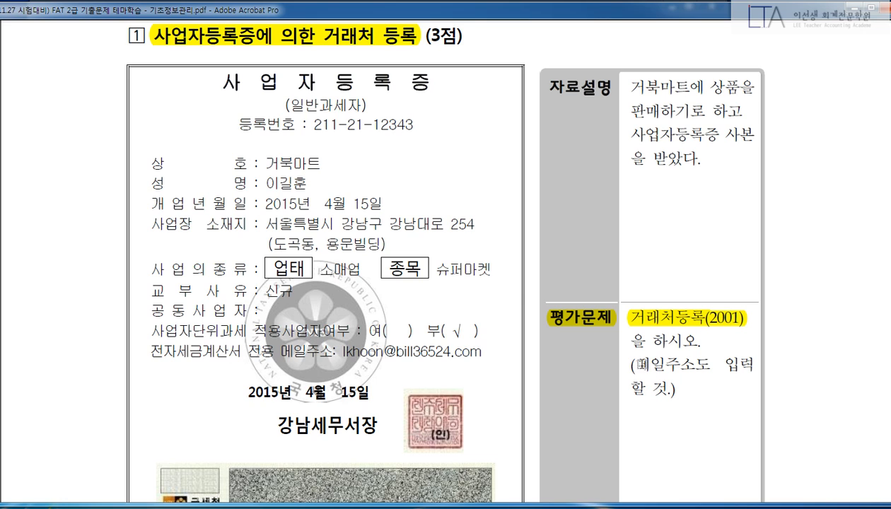
left_click_drag(634, 364, 697, 364)
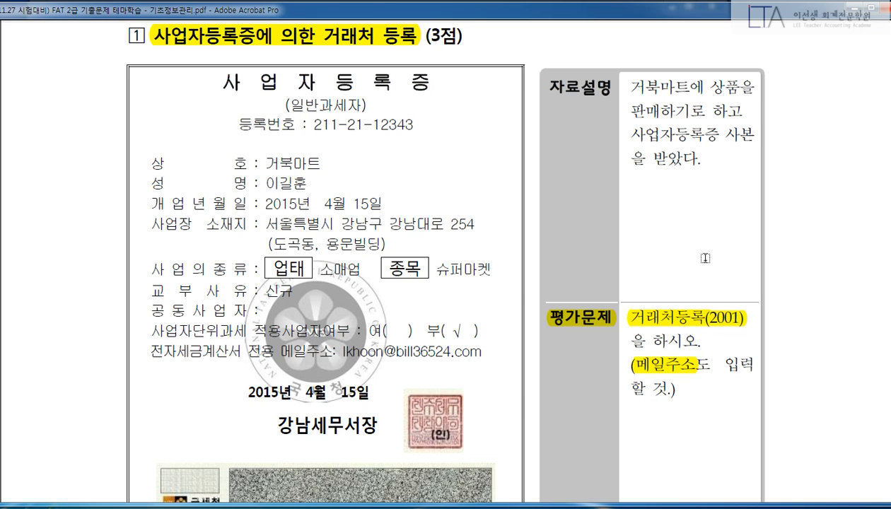
left_click_drag(550, 92, 607, 91)
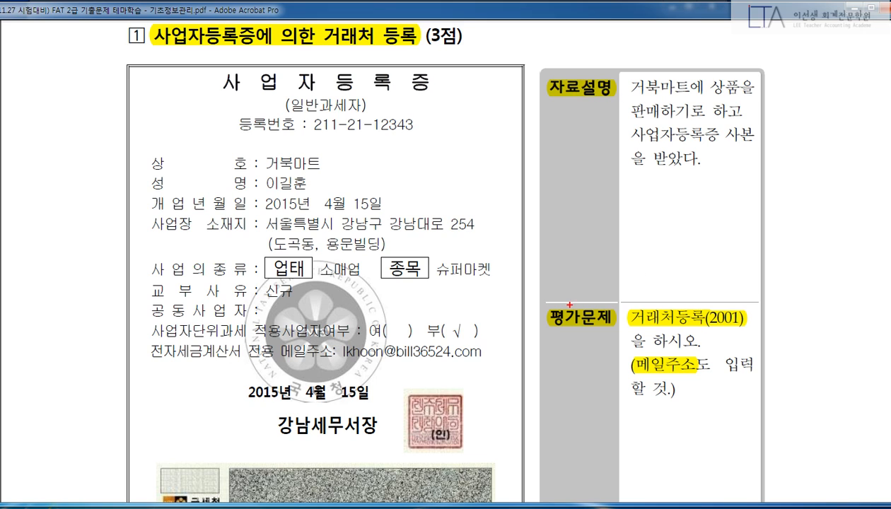
Draw temporary red boxes and an arrow linking 평가문제, 자료설명 and 거북마트, then clear them.
left_click_drag(535, 296, 764, 400)
left_click_drag(663, 184, 662, 283)
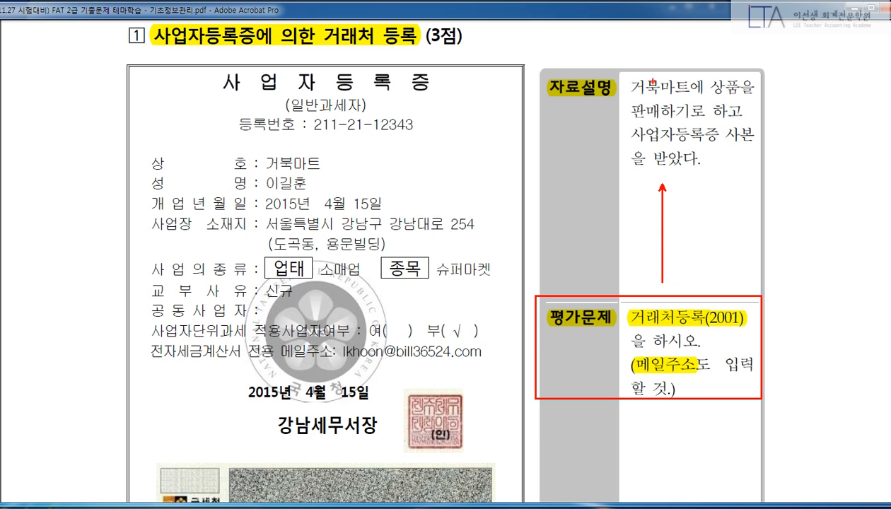
left_click_drag(625, 71, 685, 97)
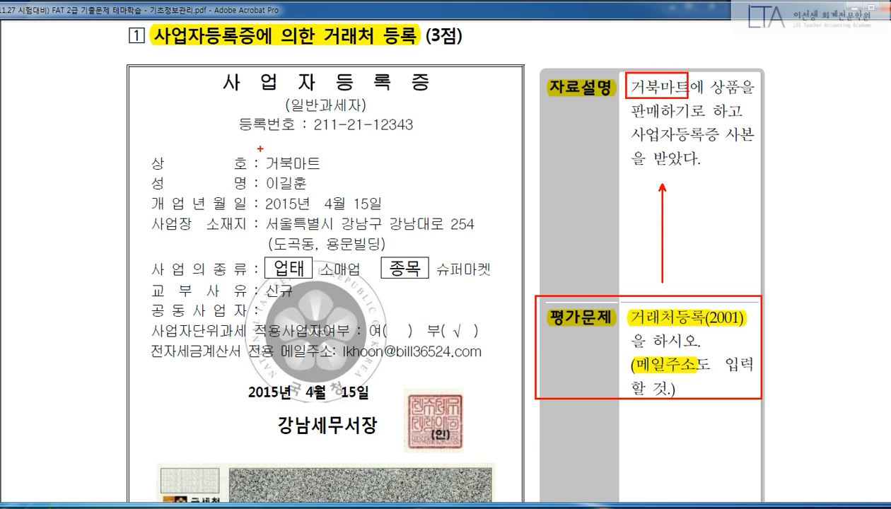
left_click_drag(257, 146, 339, 175)
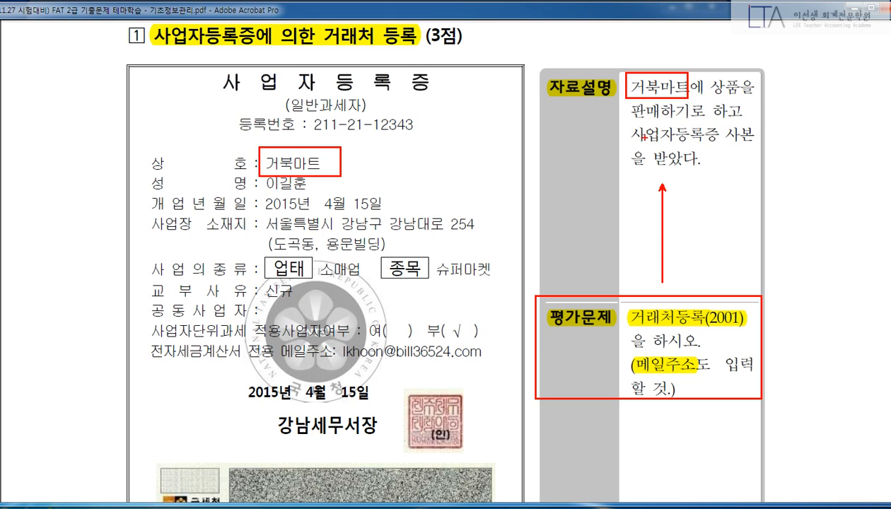
key("Escape")
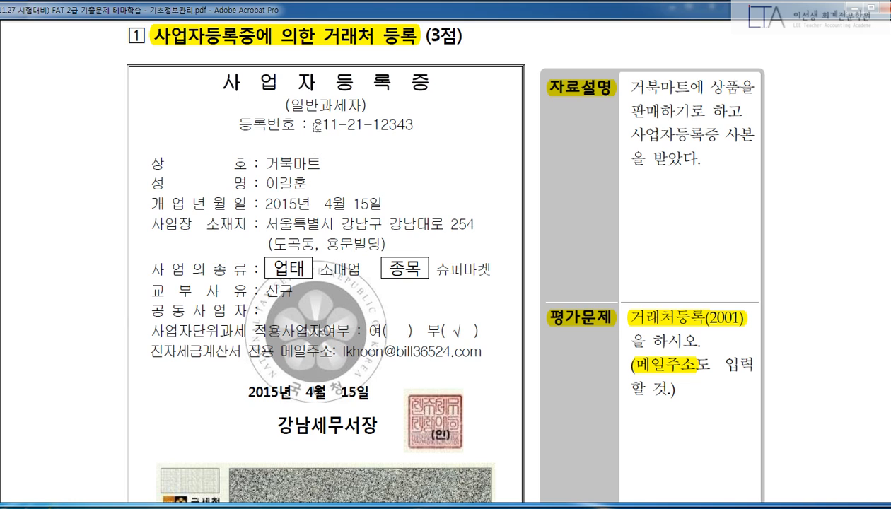
Highlight the certificate's 등록번호, trade name 거북마트, owner's name and both address lines in yellow.
left_click_drag(312, 124, 419, 126)
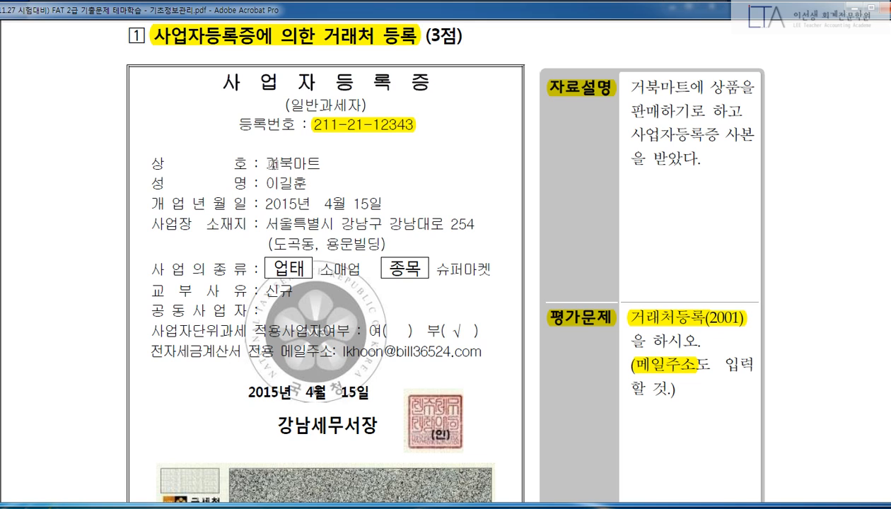
left_click_drag(262, 162, 319, 162)
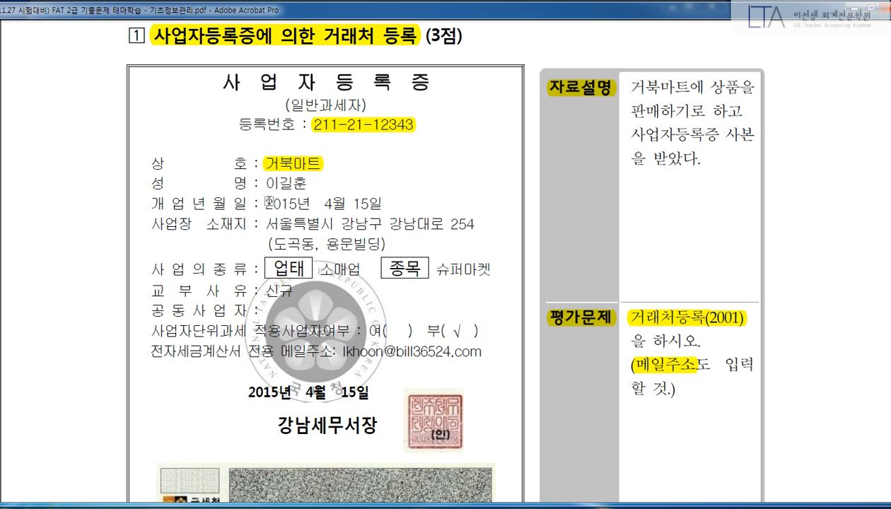
left_click_drag(263, 183, 304, 182)
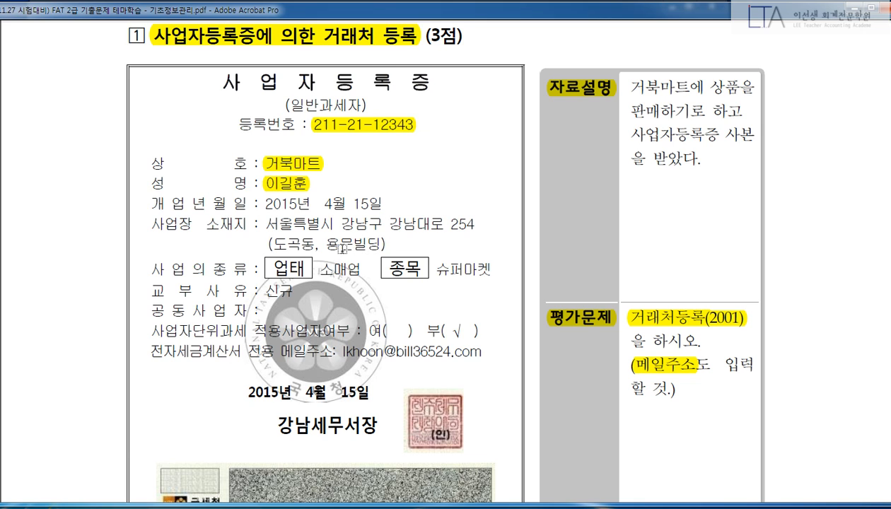
left_click_drag(261, 224, 474, 224)
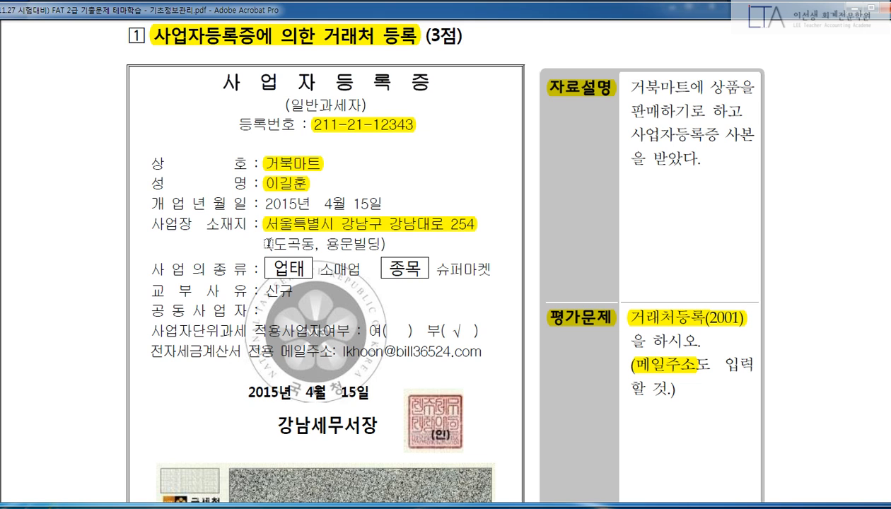
left_click_drag(266, 243, 387, 244)
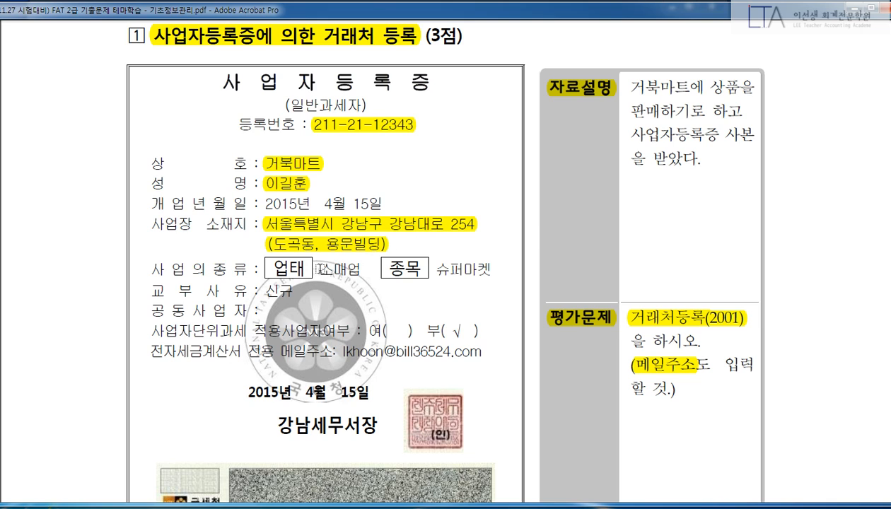
Highlight the certificate's business type 소매업, item 슈퍼마켓, and the e-mail label and address.
left_click_drag(320, 269, 361, 268)
left_click_drag(434, 268, 498, 270)
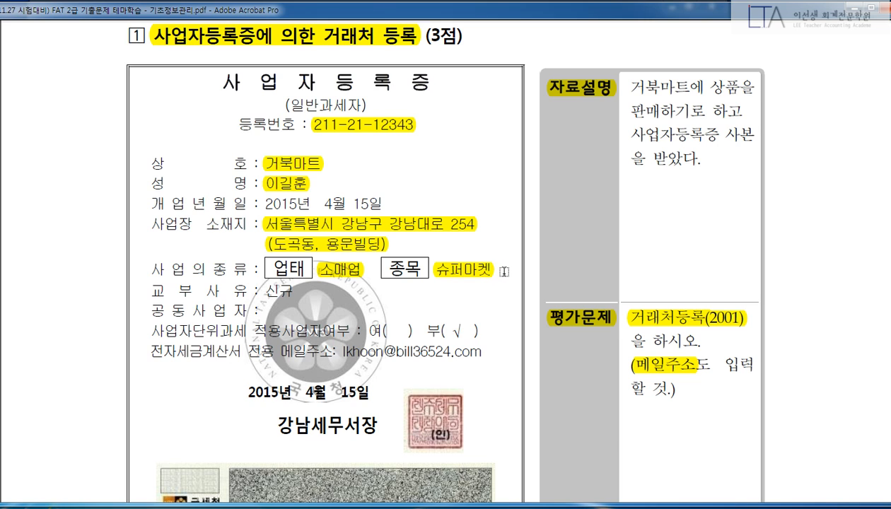
scroll(498, 267, "down", 1)
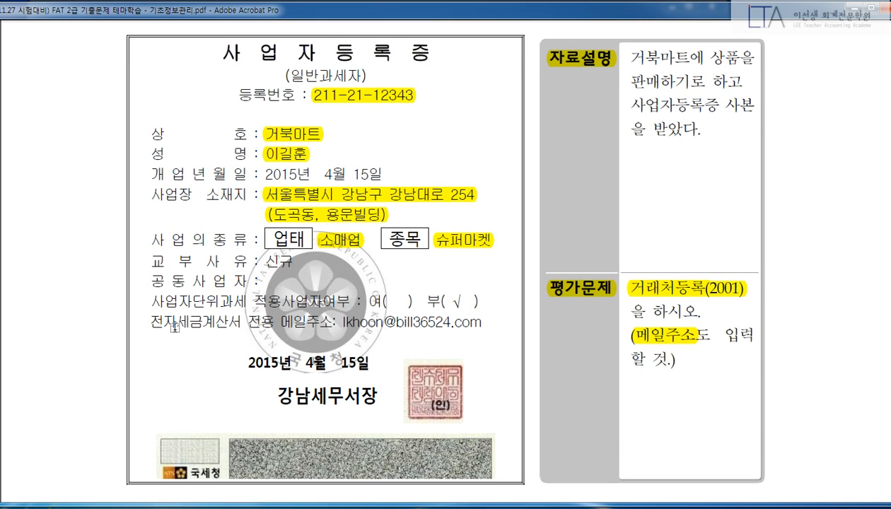
left_click_drag(152, 322, 345, 329)
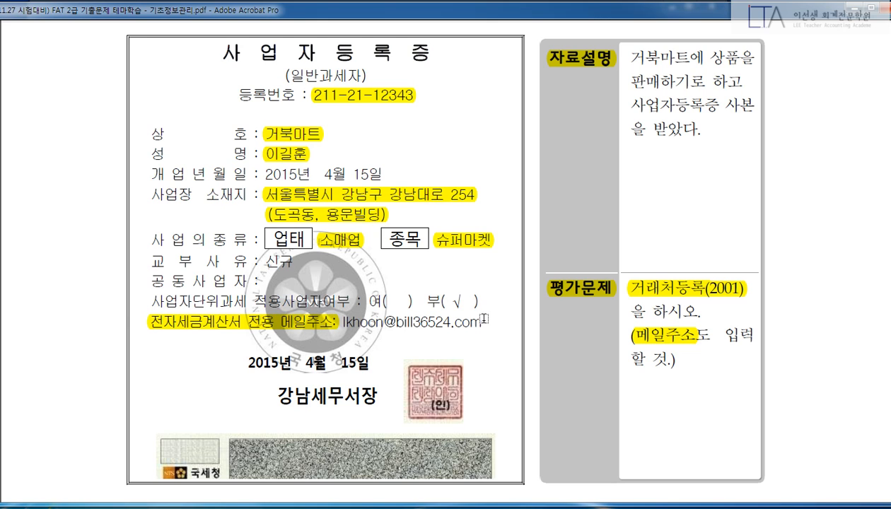
left_click_drag(481, 323, 335, 322)
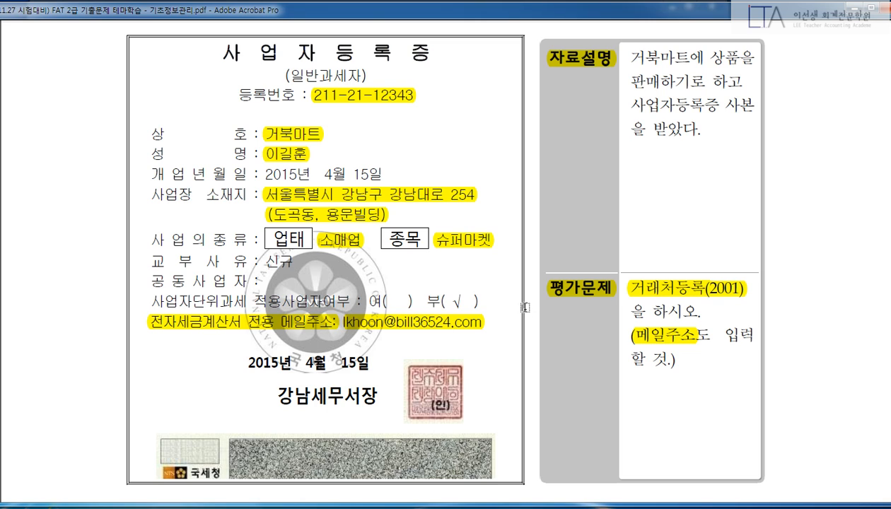
Draw a temporary box over the certificate, clear it, and return to the accounting program.
key("ctrl+2")
mouse_move(123, 41)
left_mouse_down()
mouse_move(467, 325)
mouse_move(509, 345)
left_mouse_up()
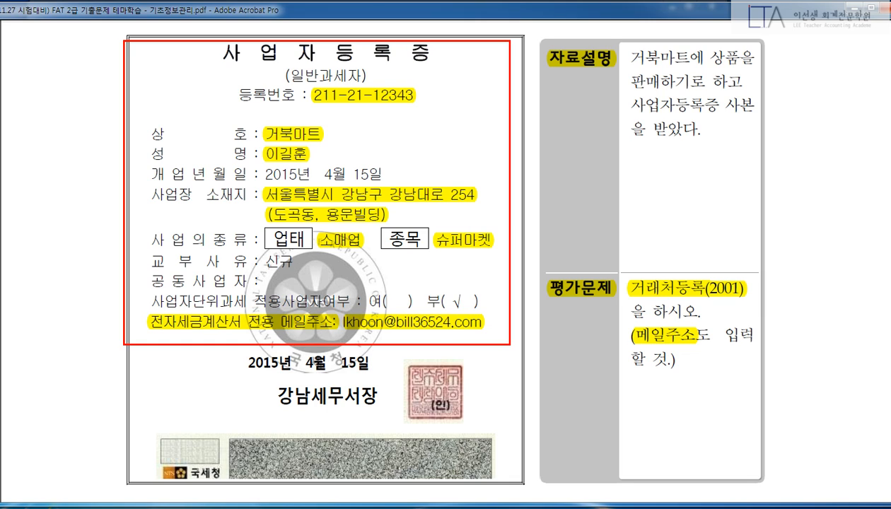
key("Escape")
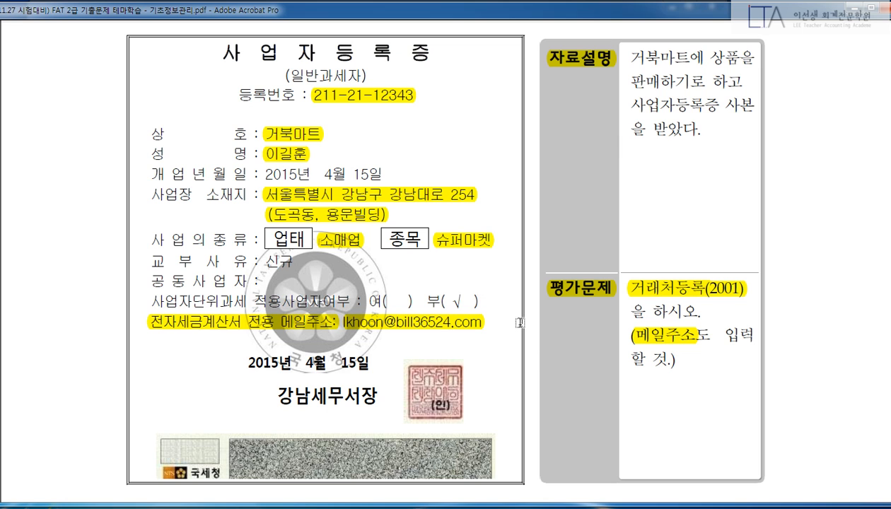
key("alt+Tab")
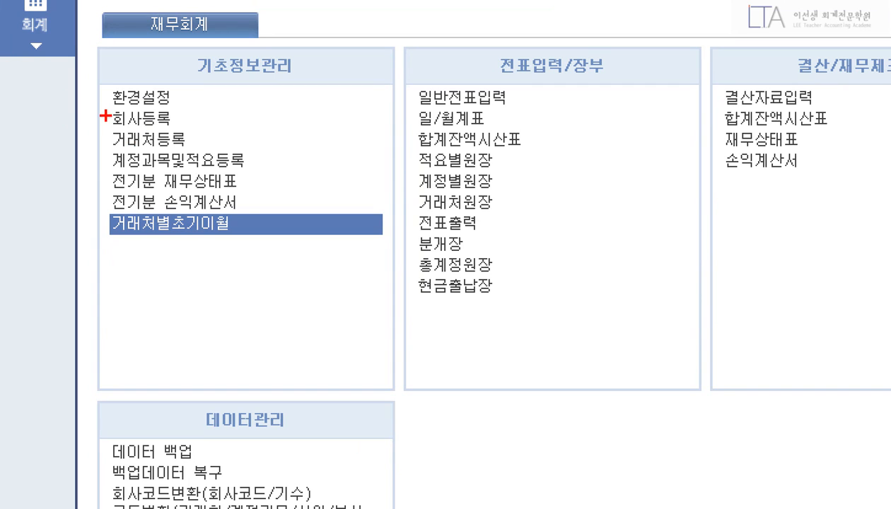
Open 거래처등록 from 기초정보관리, glance back at the certificate PDF, then return to it.
left_click_drag(146, 142, 200, 164)
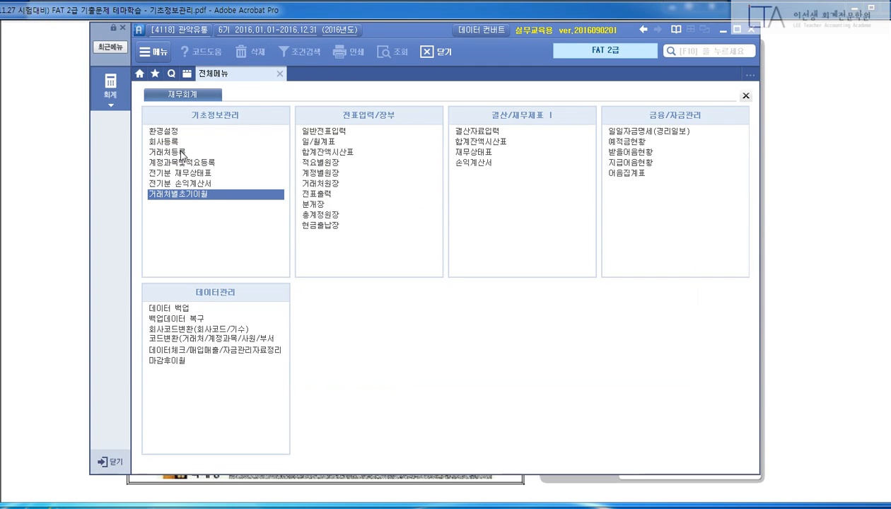
left_click(181, 155)
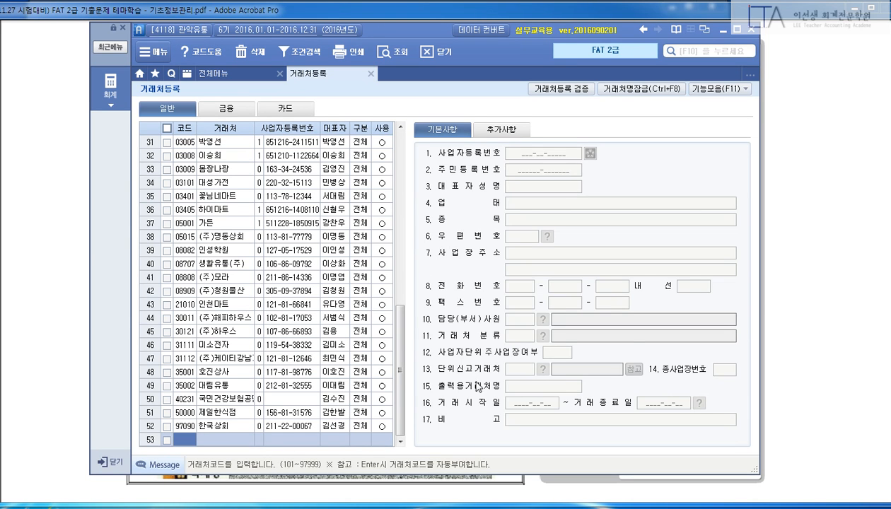
left_click(772, 306)
key("alt+Tab")
Enter code 02001, name 거북마트, its business registration number and representative's name.
type("02001")
key("Return")
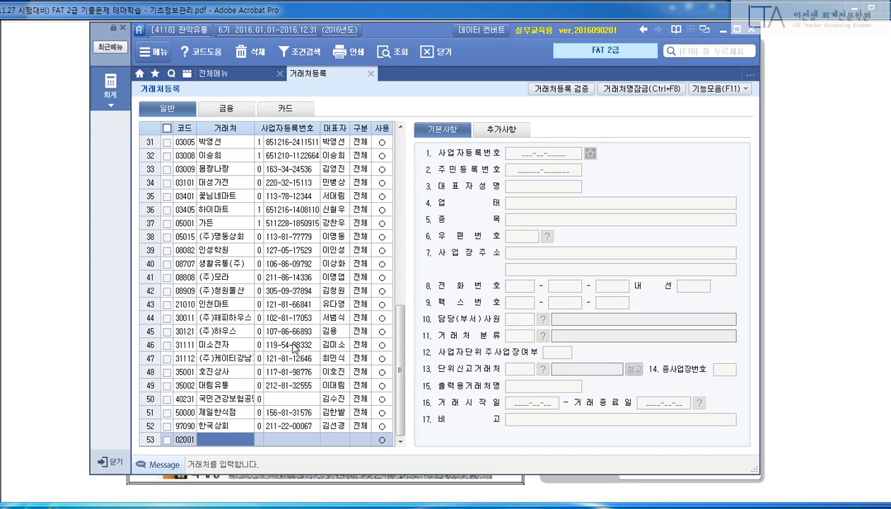
type("거북마트")
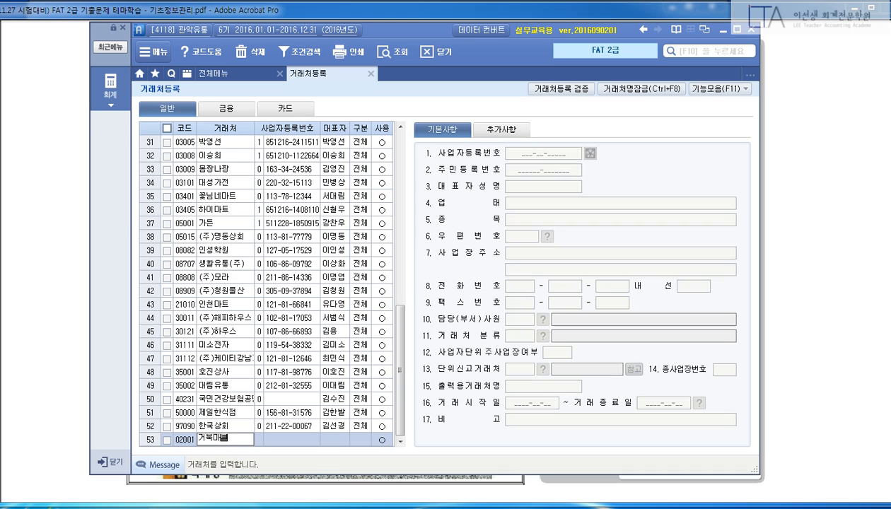
key("Return")
key("Return")
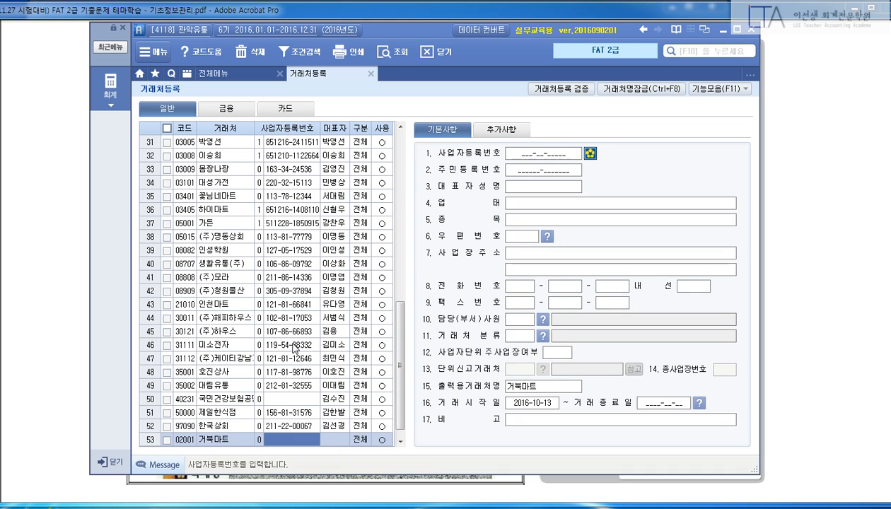
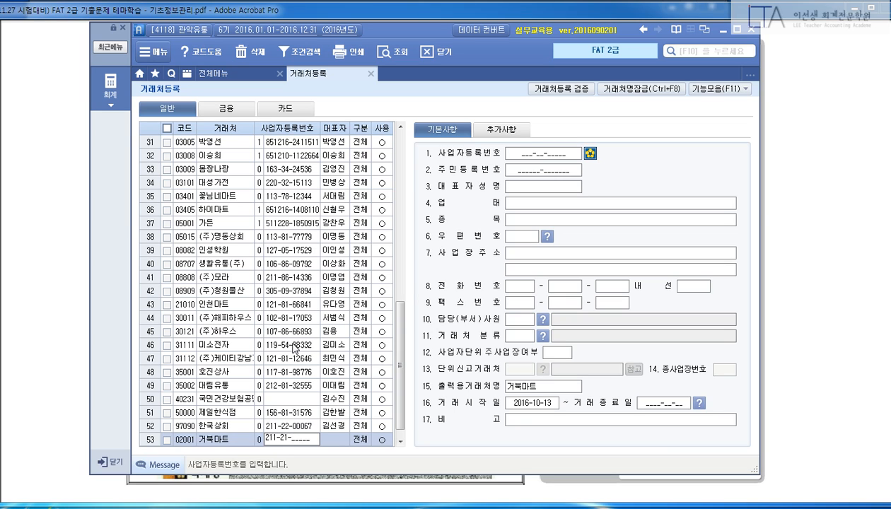
key("Return")
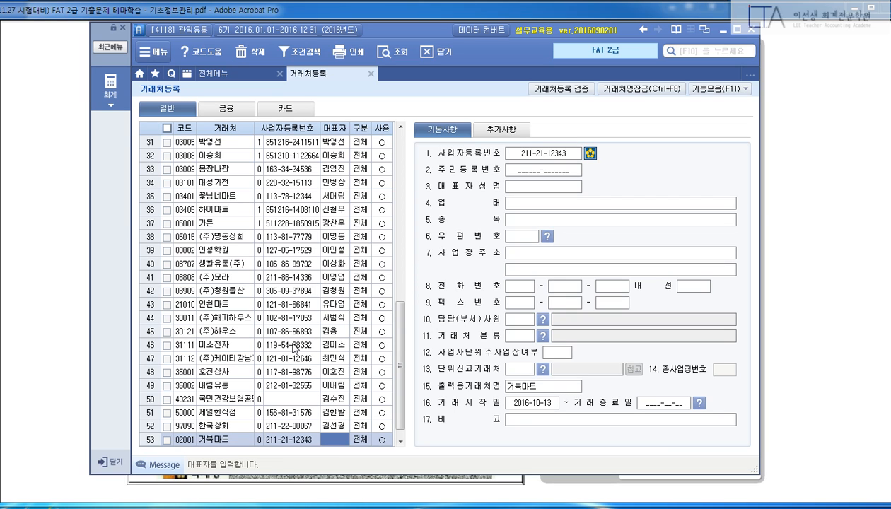
key("Return")
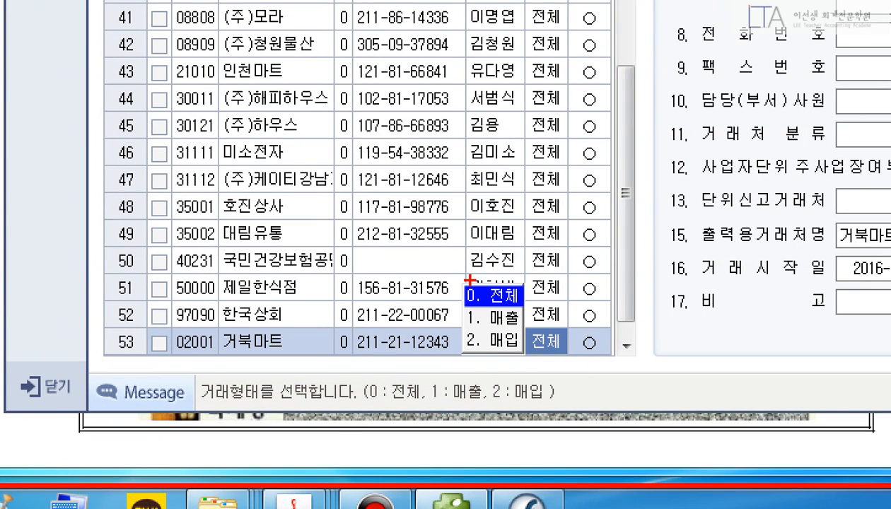
Keep trade type 전체 and 사용 marked, and delete the empty extra row 54.
left_click_drag(470, 280, 542, 361)
left_click_drag(534, 267, 470, 350)
left_click_drag(465, 280, 547, 340)
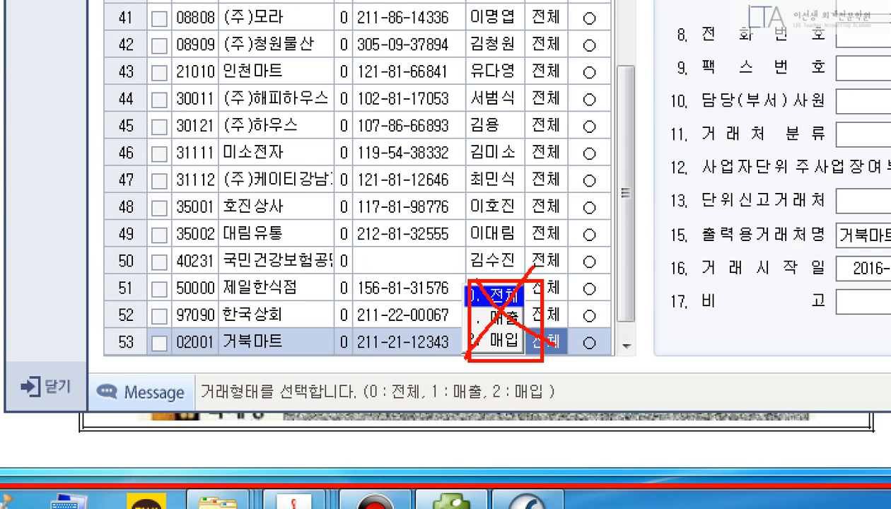
key("Escape")
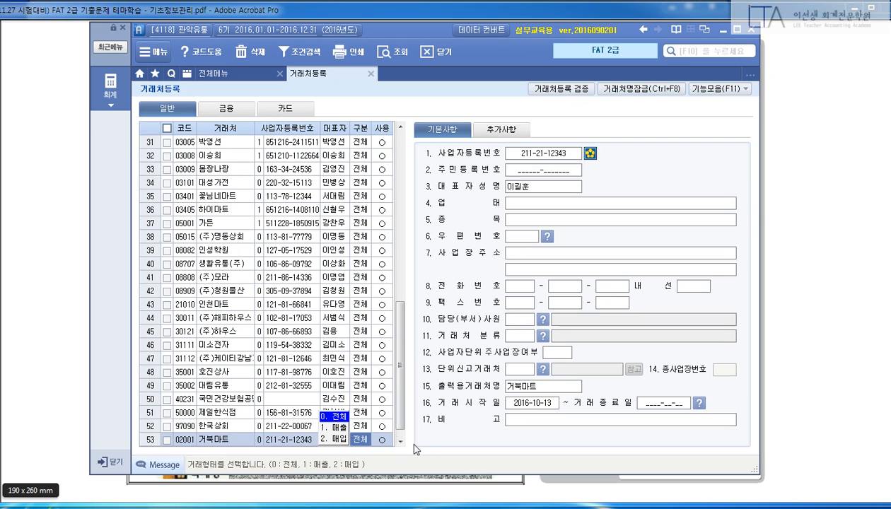
key("Return")
key("Return")
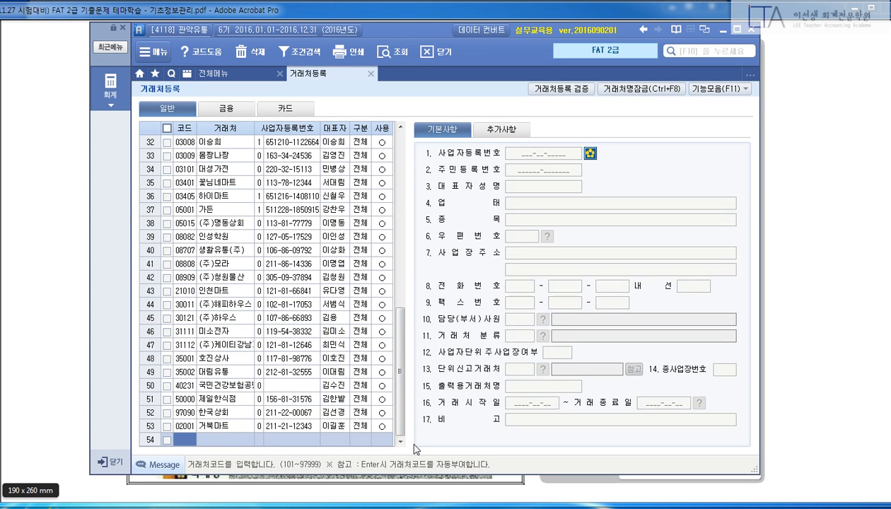
key("Return")
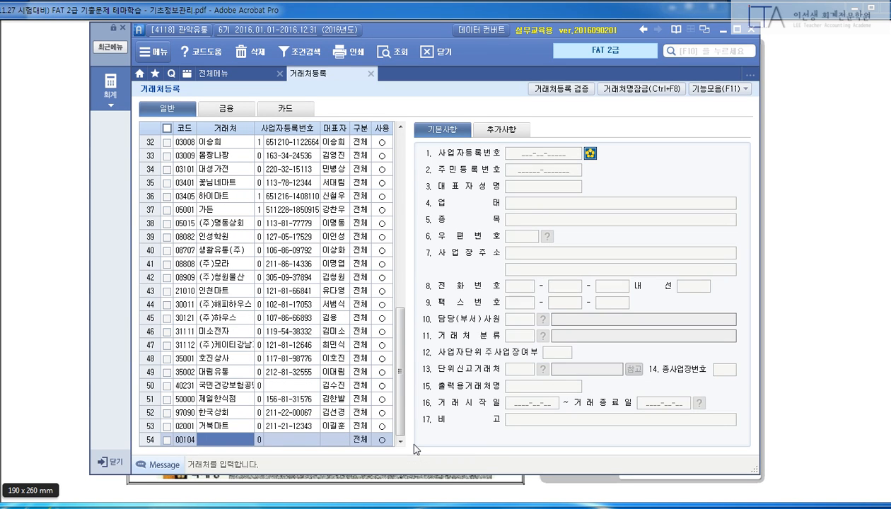
key("Up")
key("Down")
key("F5")
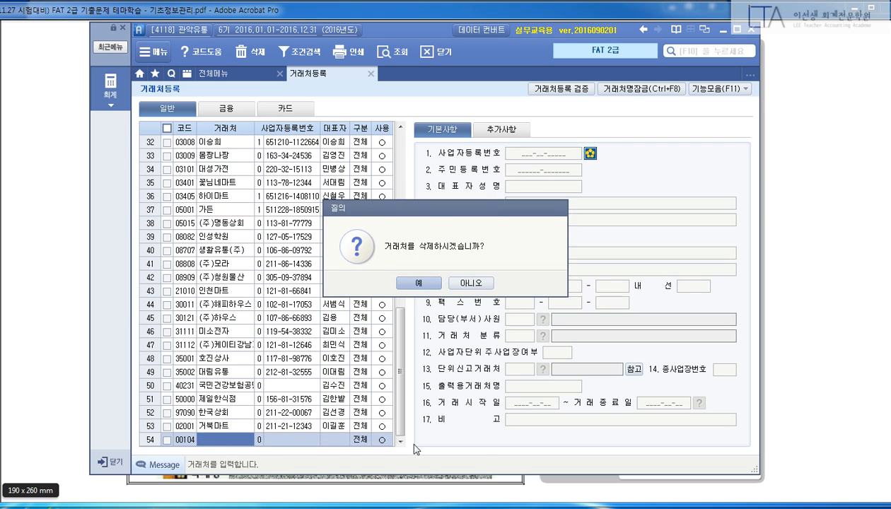
key("Return")
Move along the 거북마트 row into its detailed information fields.
key("Up")
key("Return")
key("Return")
key("Return")
key("Return")
key("Return")
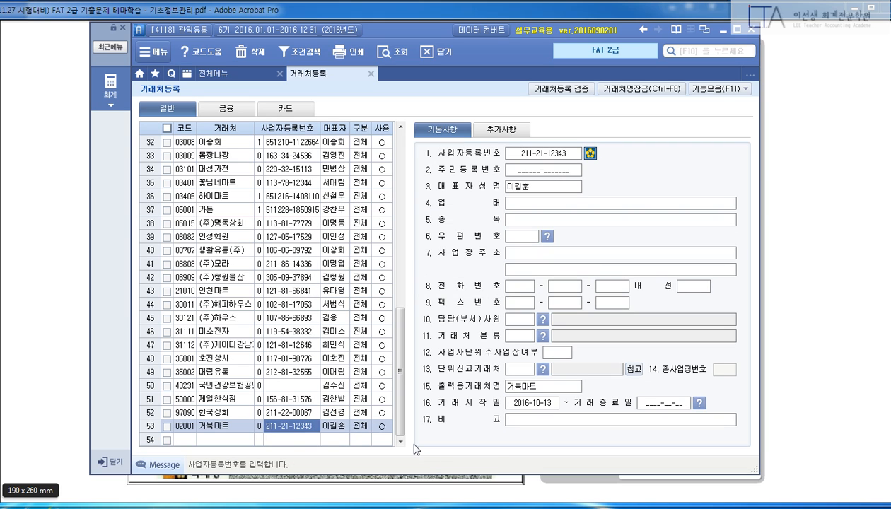
key("Return")
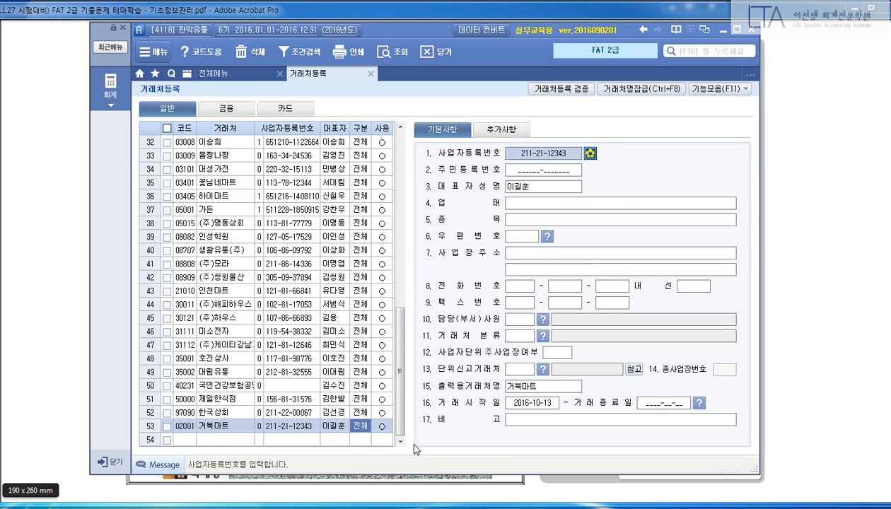
key("Up")
key("Return")
key("Up")
key("Return")
key("ctrl+2")
left_click_drag(458, 139, 595, 169)
key("Escape")
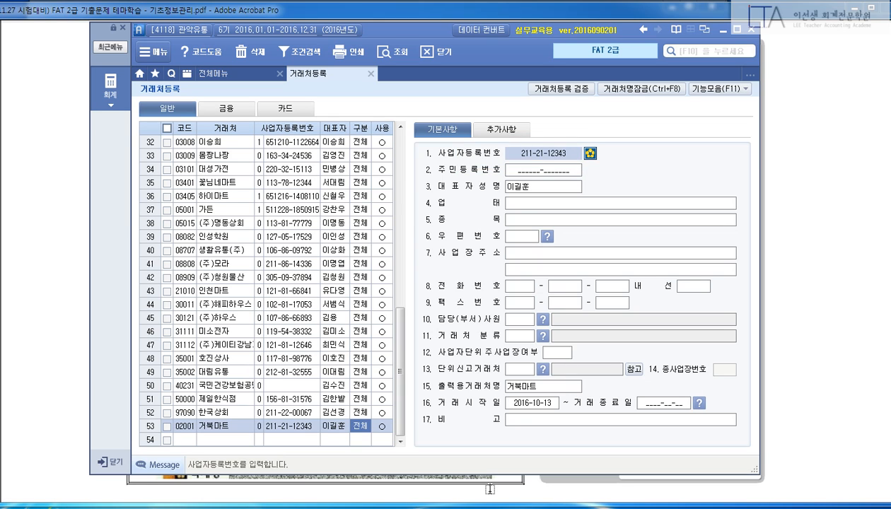
Set 거북마트's business type to 소매업 and business item to 슈퍼마켓.
key("Return")
key("Return")
key("Return")
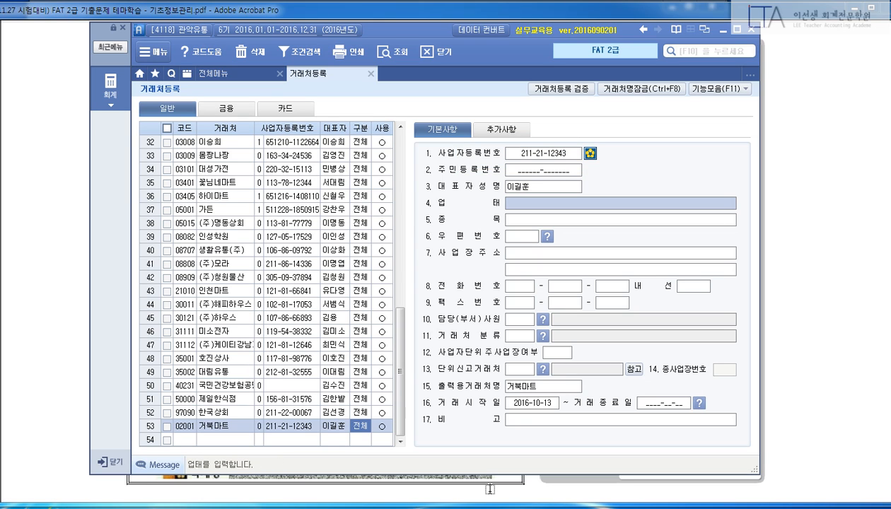
type("소매업")
key("Return")
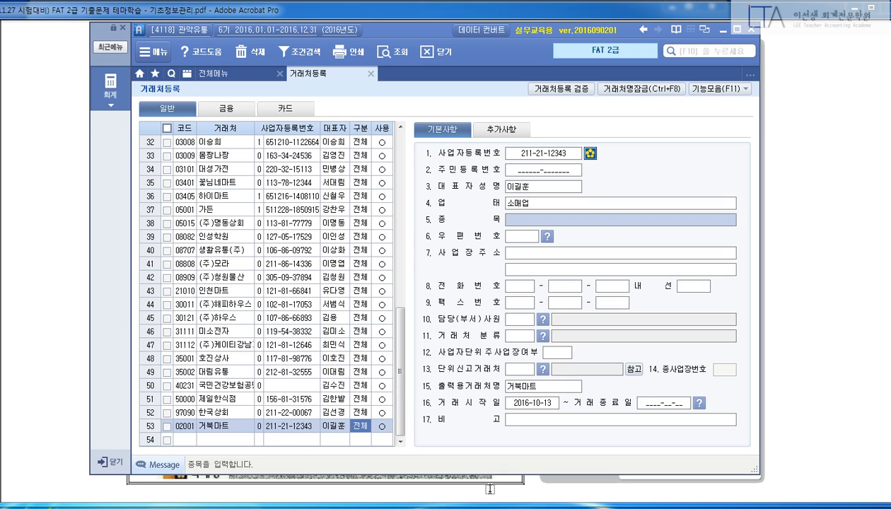
type("슈퍼마켓ㄱ")
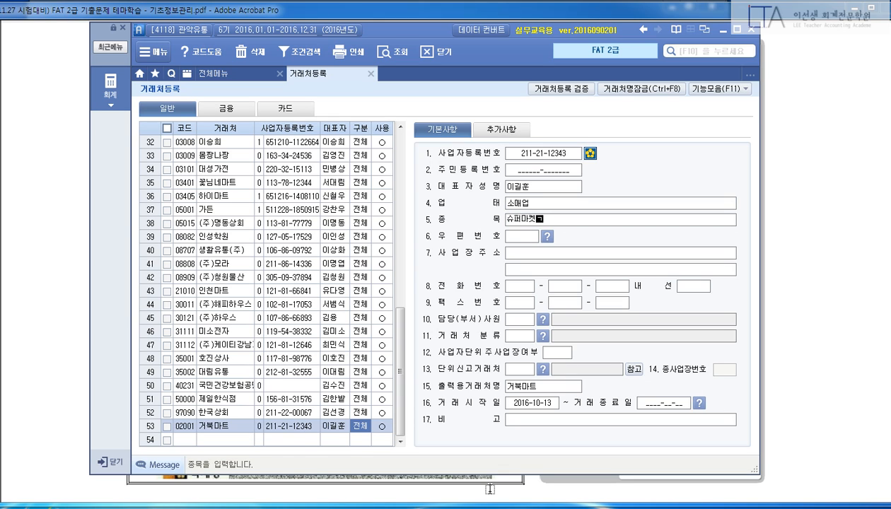
key("Return")
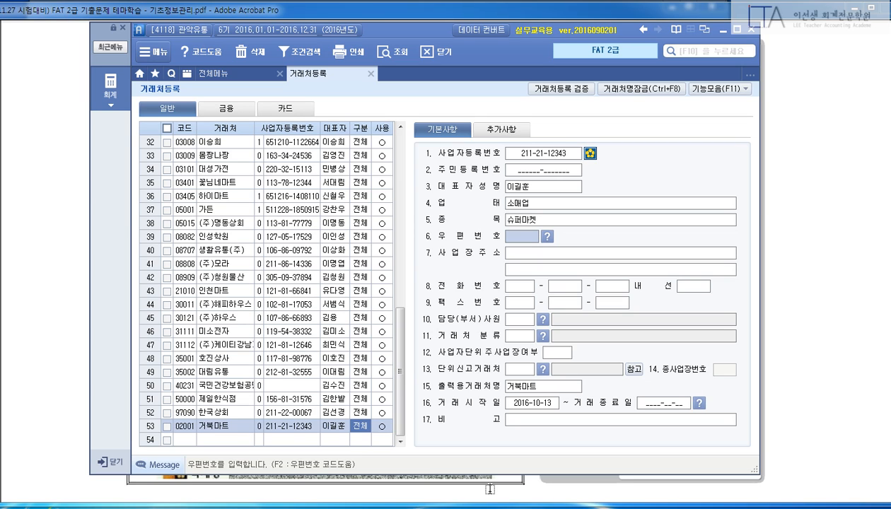
Enter the business street address and the detail line with district and building name.
key("Return")
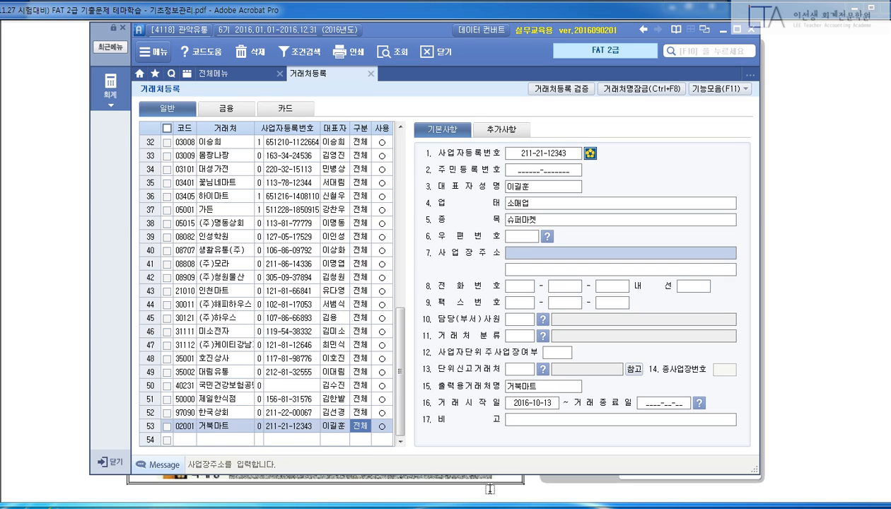
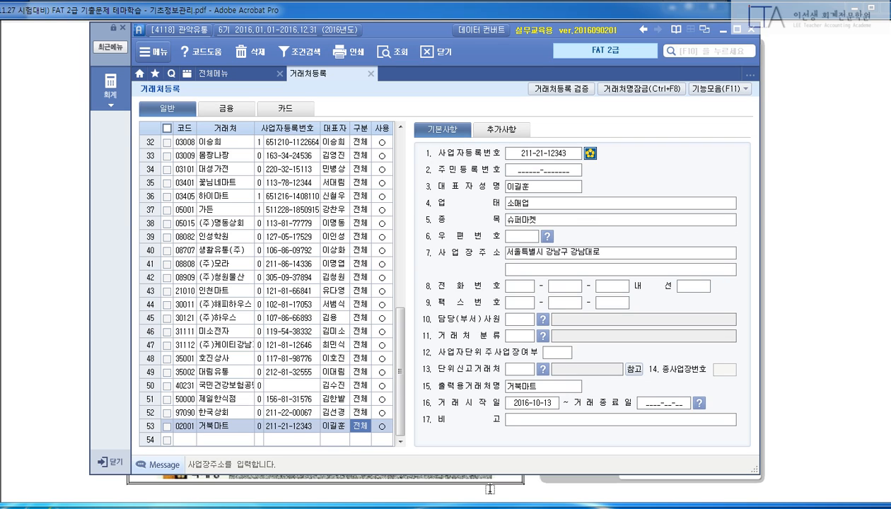
key("Return")
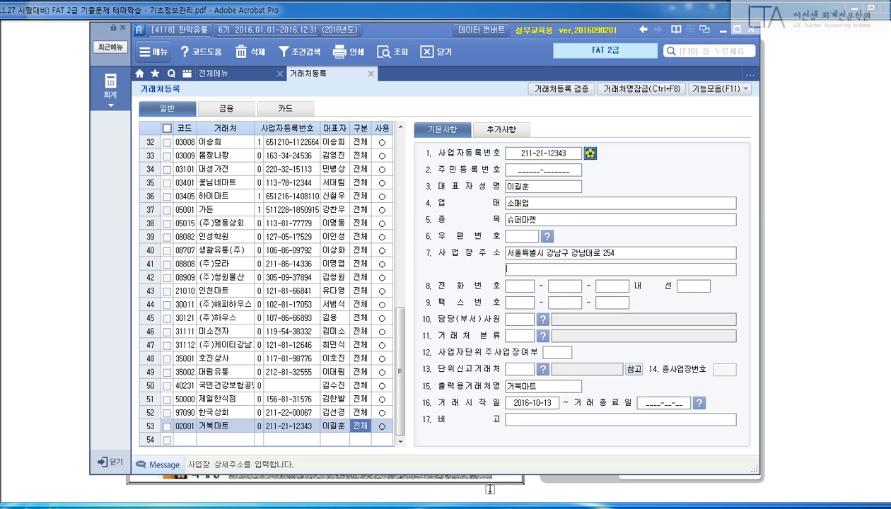
key("Return")
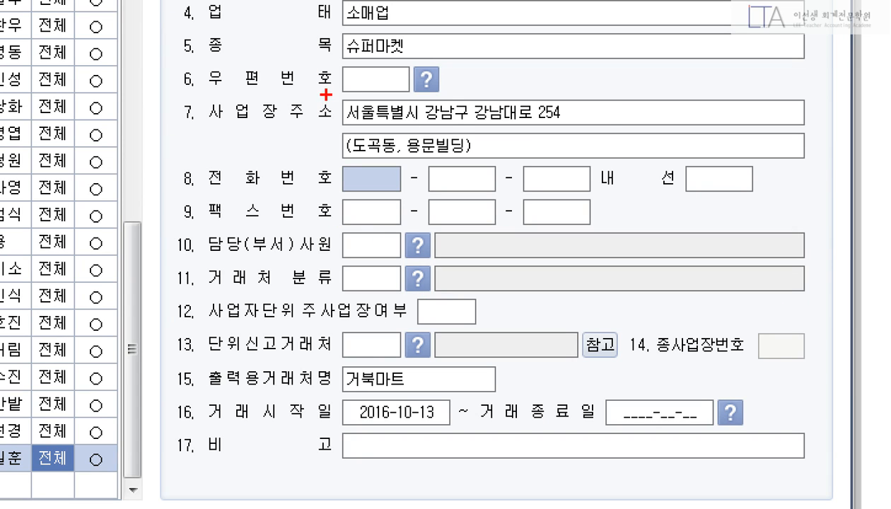
left_click_drag(326, 96, 607, 163)
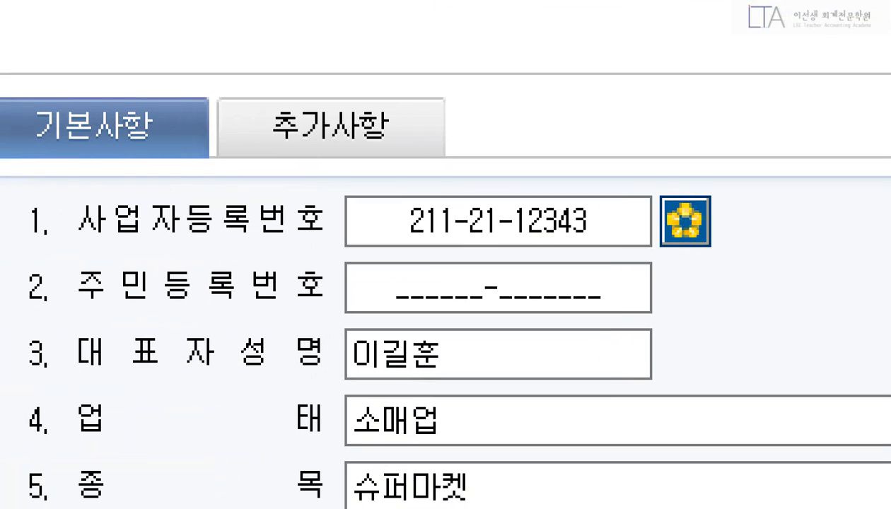
Switch to 거북마트's 추가사항 tab of additional client details.
left_click(491, 139)
left_click_drag(350, 90, 476, 135)
key("Escape")
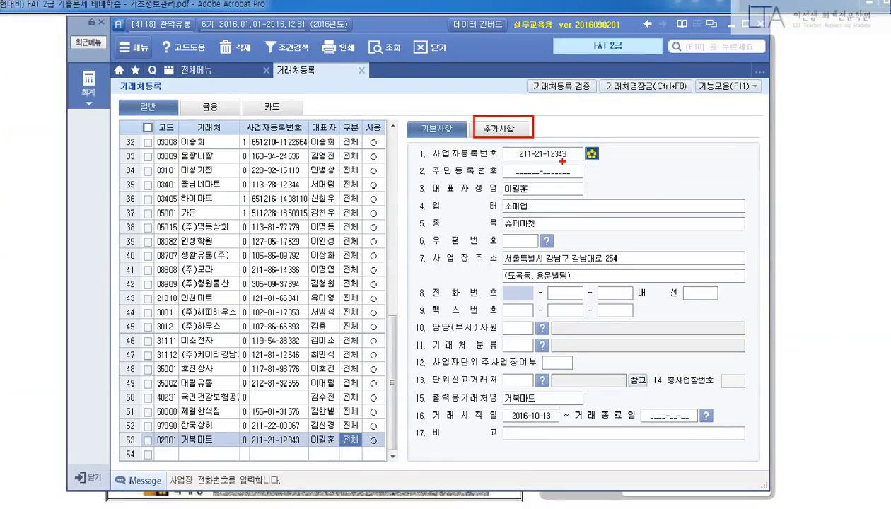
left_click(525, 132)
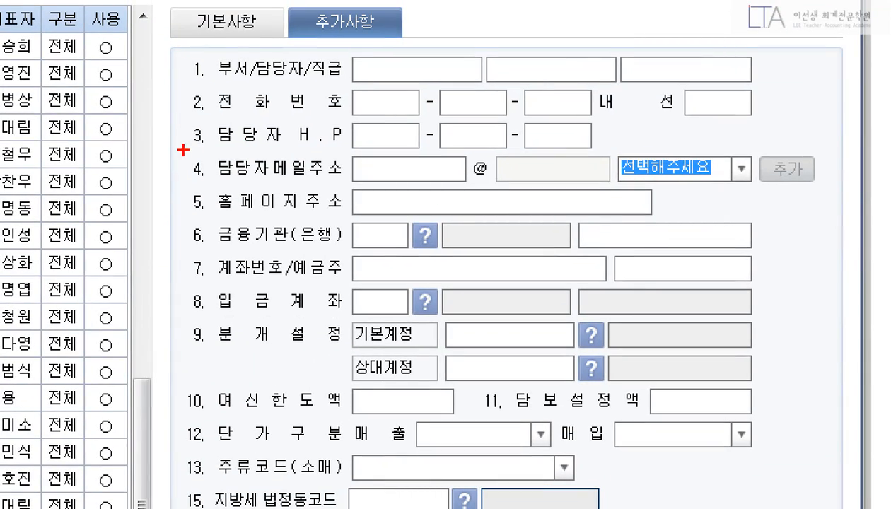
left_click_drag(371, 179, 545, 201)
left_click_drag(469, 186, 820, 193)
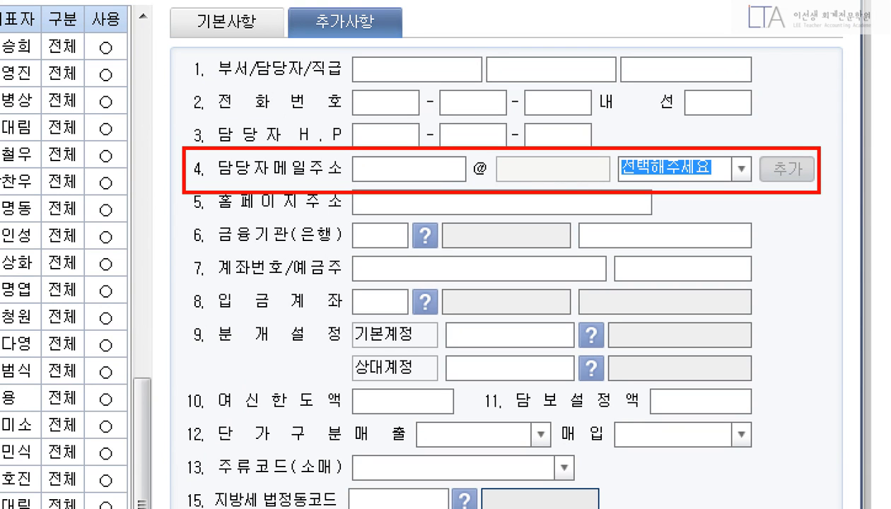
key("Escape")
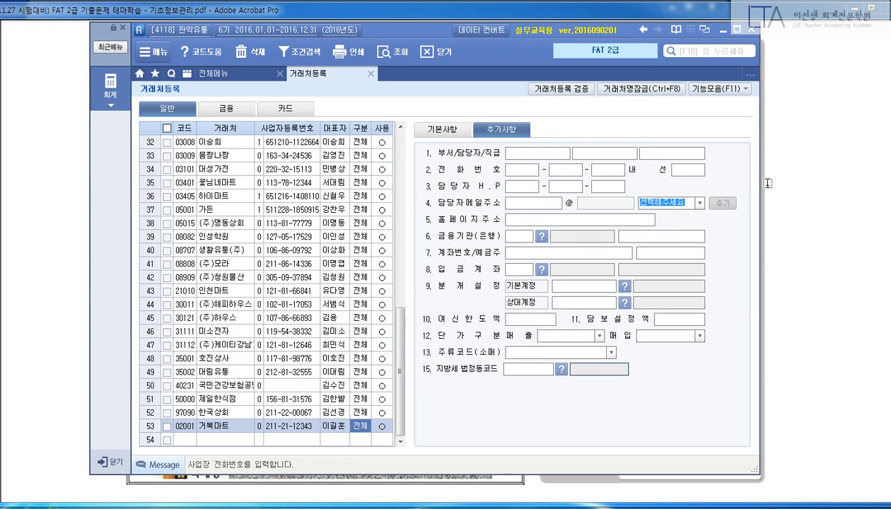
Enter the contact e-mail ID in 담당자메일주소 and pick its domain from the list.
key("Return")
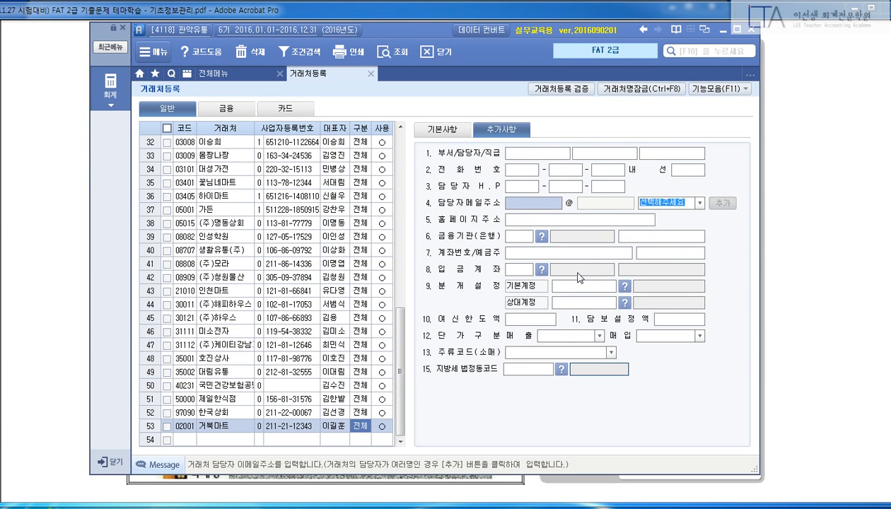
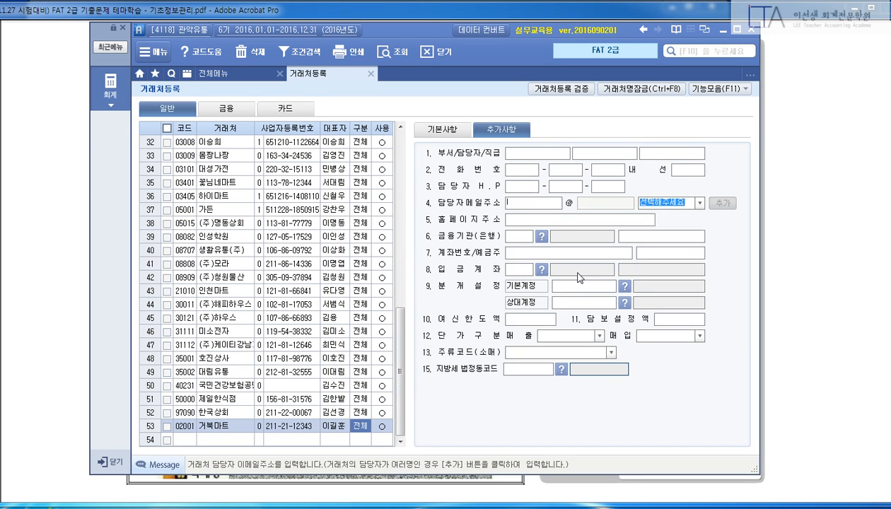
left_click(697, 204)
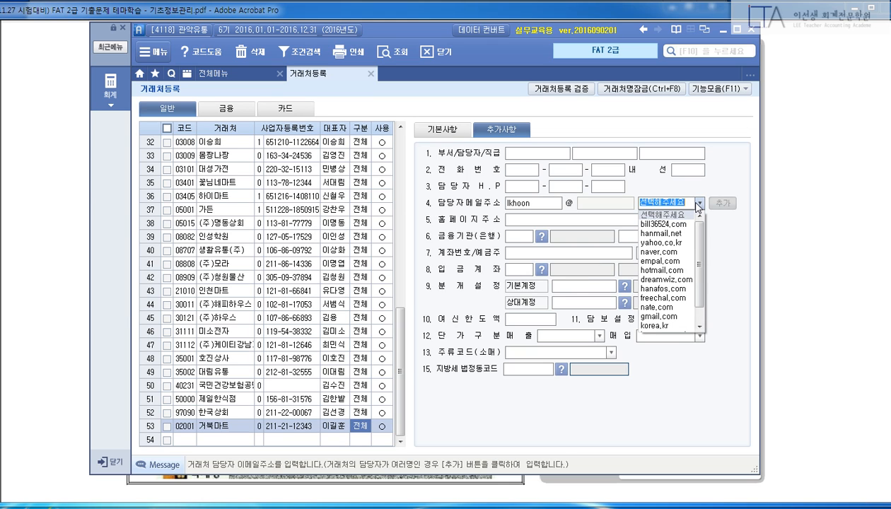
left_click(664, 225)
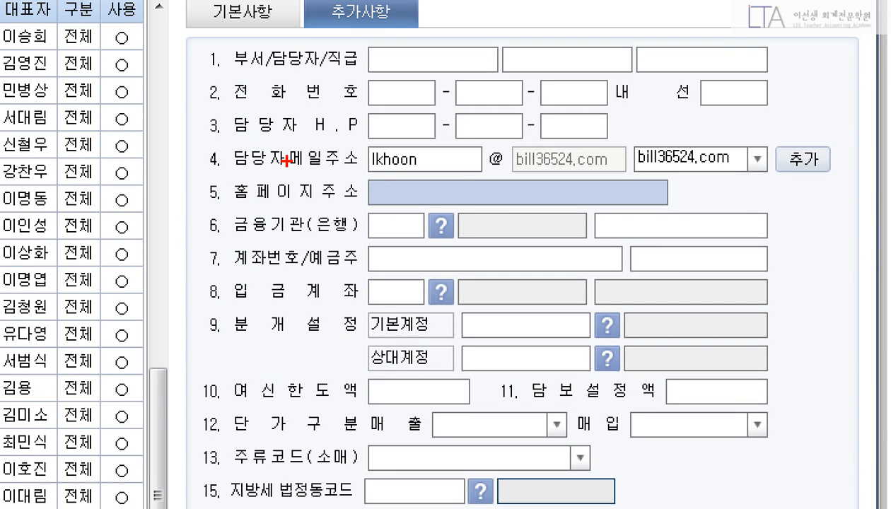
Leave the e-mail fields and bring the exam PDF back to the front.
left_click_drag(188, 137, 841, 181)
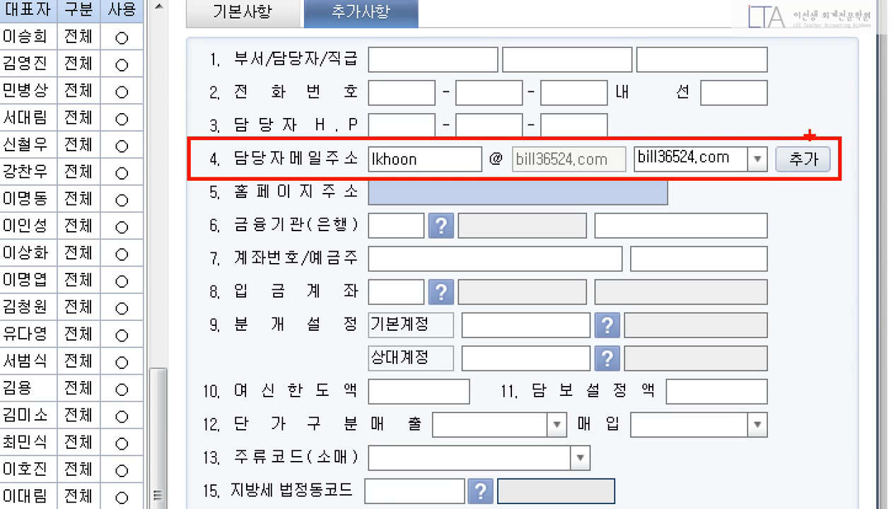
left_click_drag(811, 140, 788, 201)
left_click_drag(805, 132, 849, 195)
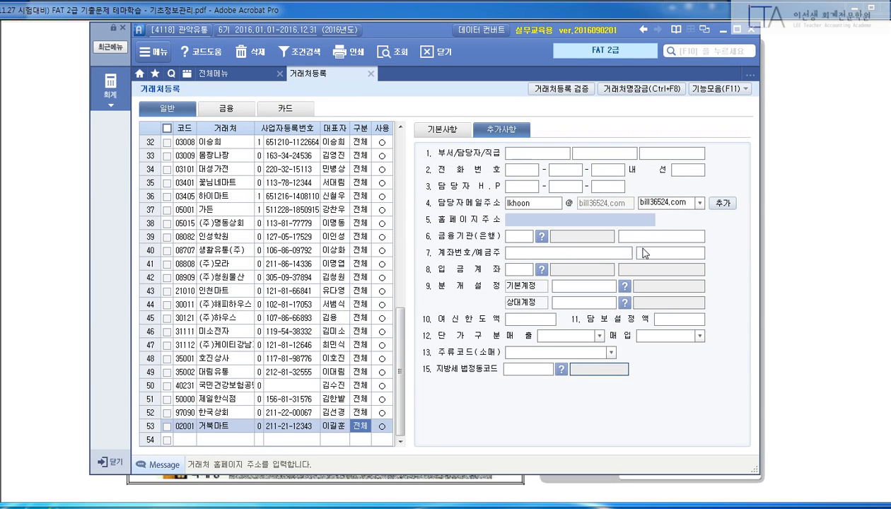
key("Escape")
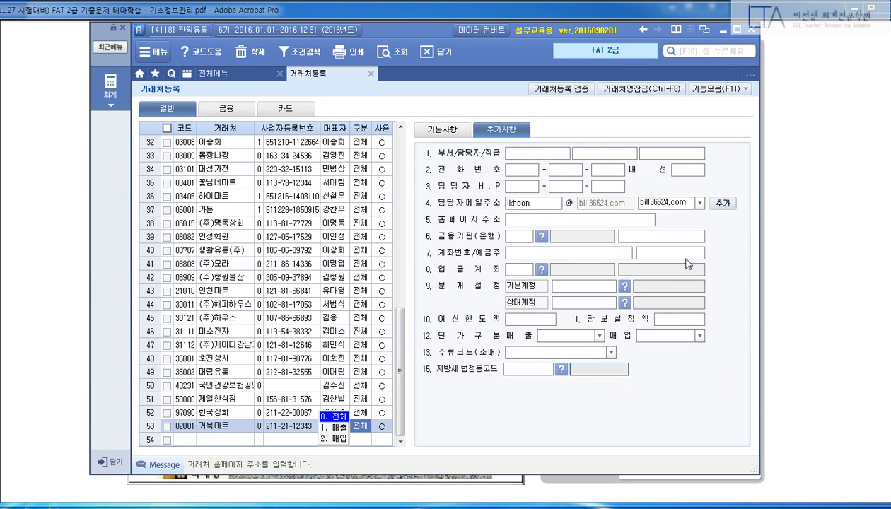
key("Escape")
left_click(812, 211)
Scroll the exam PDF down to section ②.
scroll(784, 224, "up", 2)
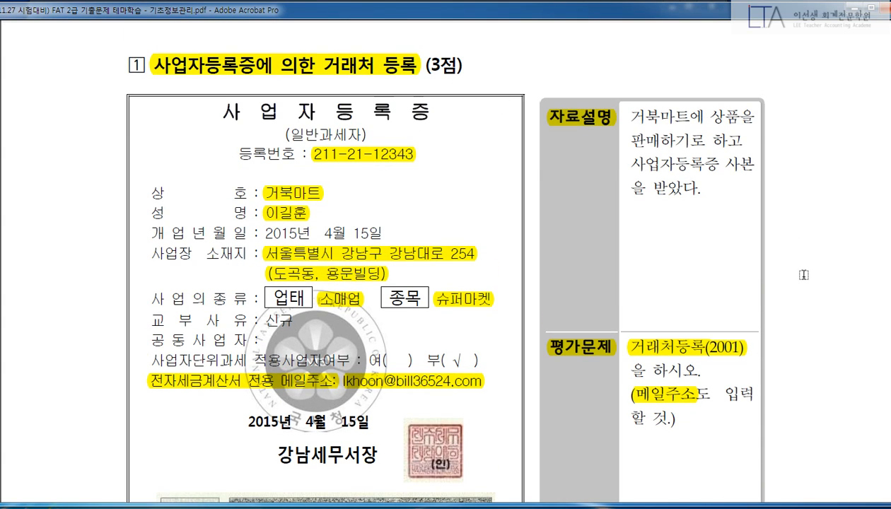
scroll(804, 275, "down", 3)
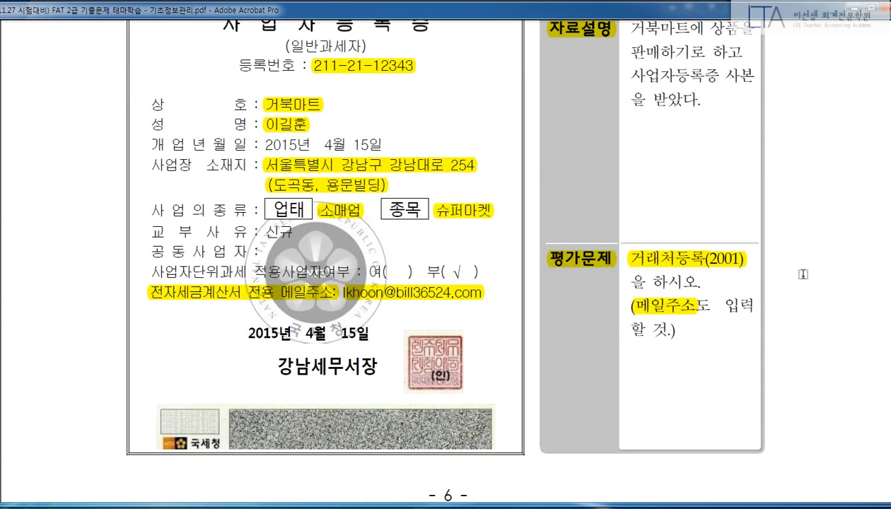
scroll(803, 275, "up", 3)
key("alt+Tab")
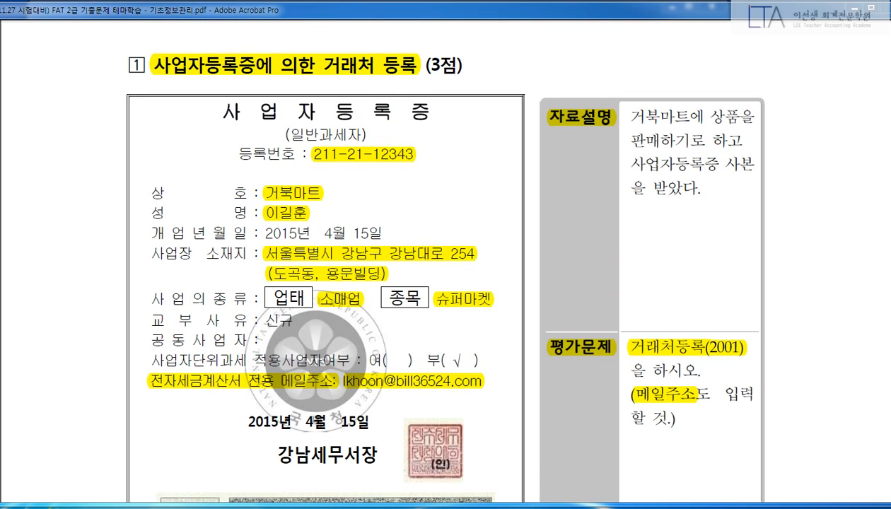
left_click(861, 265)
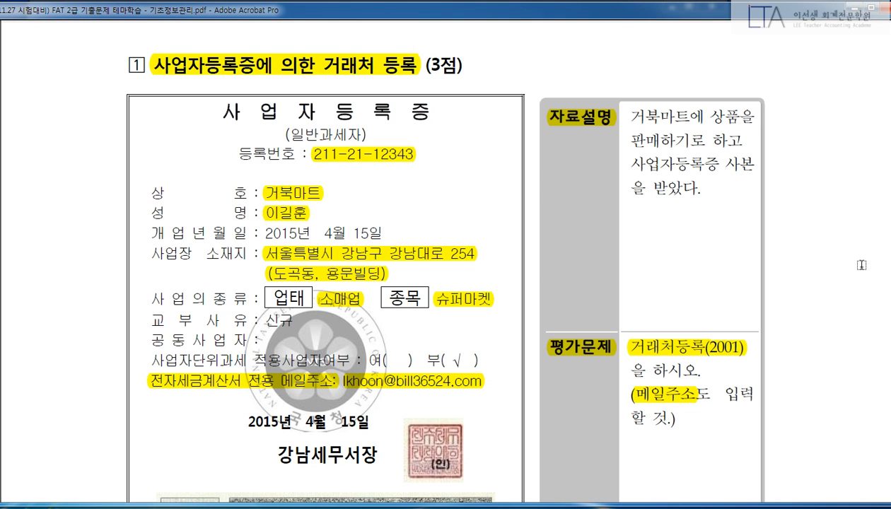
scroll(861, 265, "down", 5)
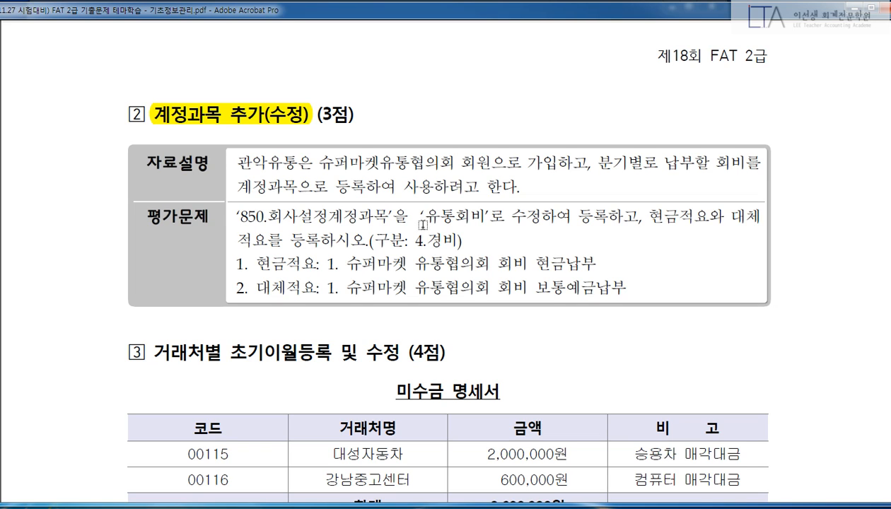
Highlight 평가문제, account 850, 유통회비, 구분 4.경비, both 적요 lines and 자료설명.
left_click_drag(146, 215, 272, 217)
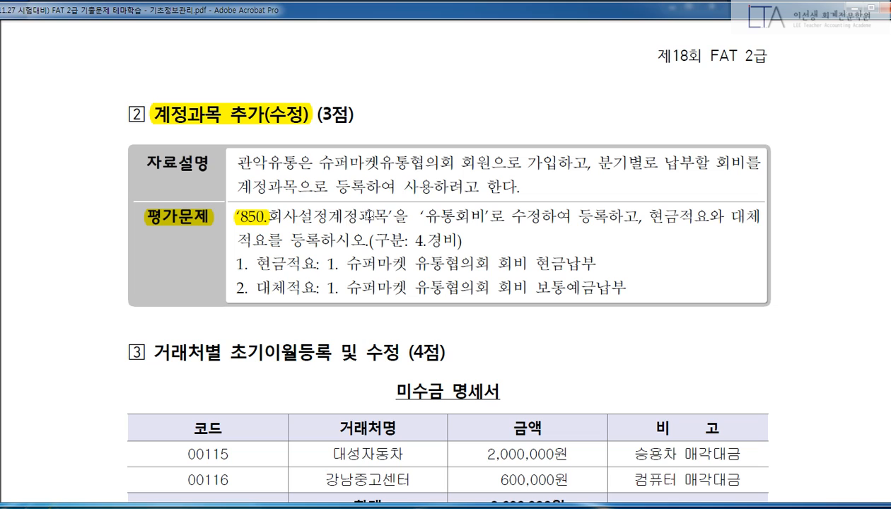
left_click_drag(388, 216, 271, 216)
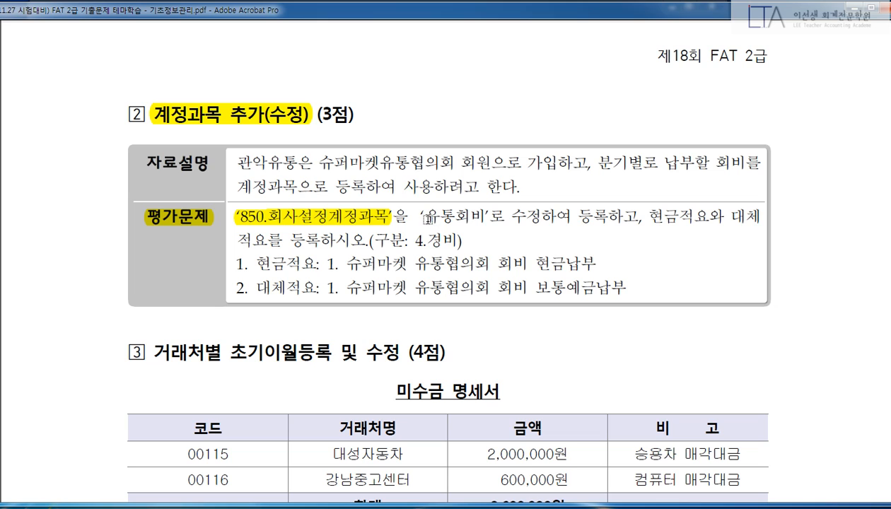
left_click_drag(424, 217, 483, 216)
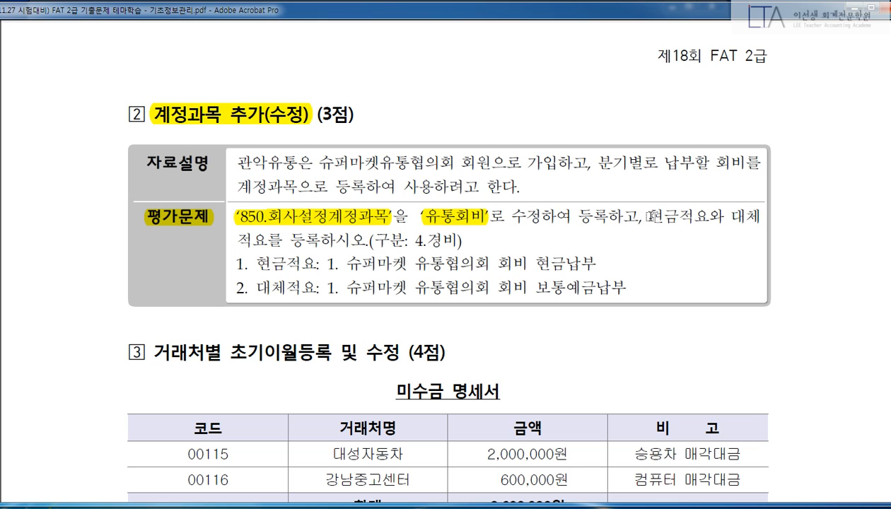
left_click_drag(382, 240, 459, 241)
left_click_drag(245, 263, 591, 261)
left_click_drag(248, 287, 616, 288)
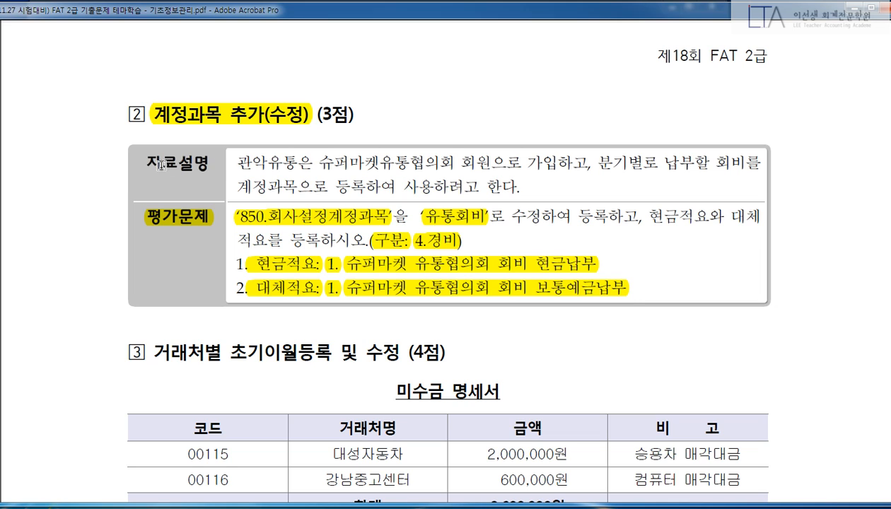
left_click_drag(145, 162, 208, 168)
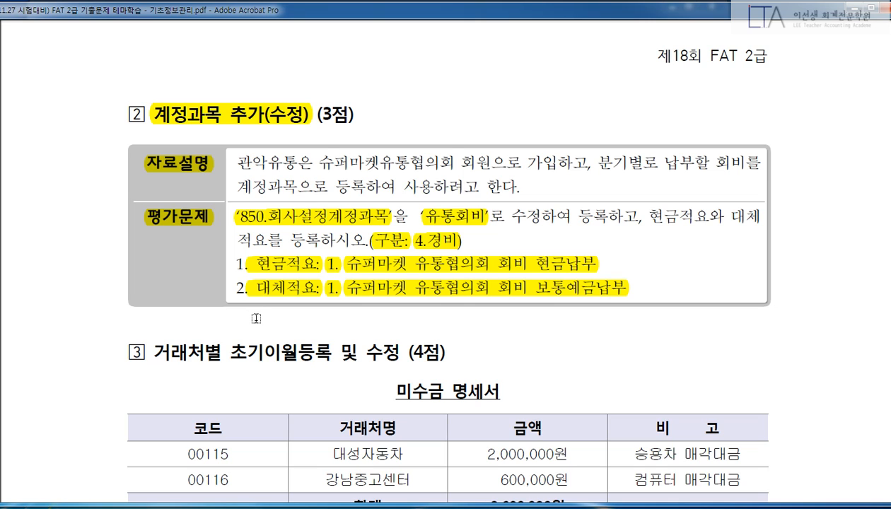
In 계정과목및적요등록, rename account 850 to 유통회비.
key("alt+Tab")
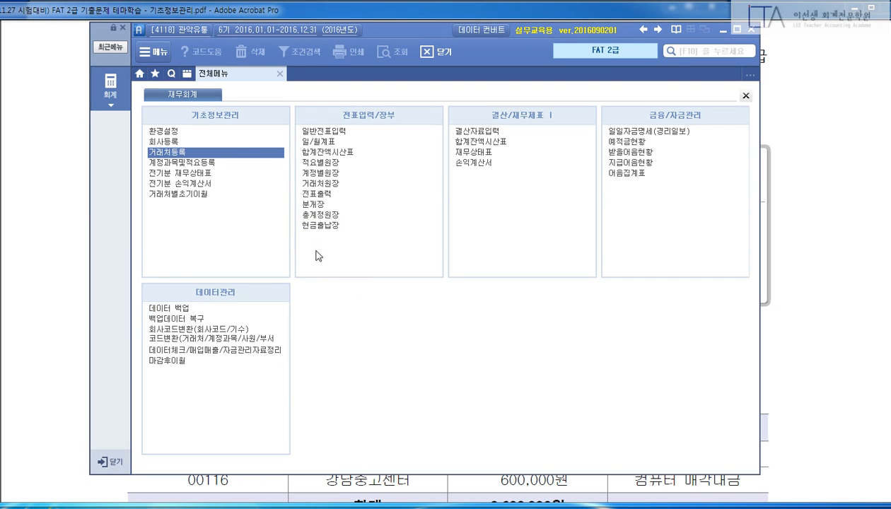
left_click(208, 163)
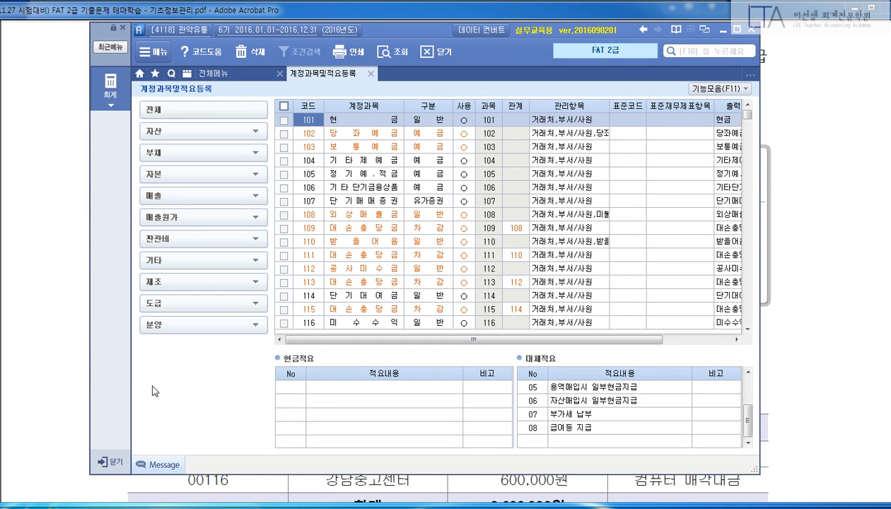
type("850")
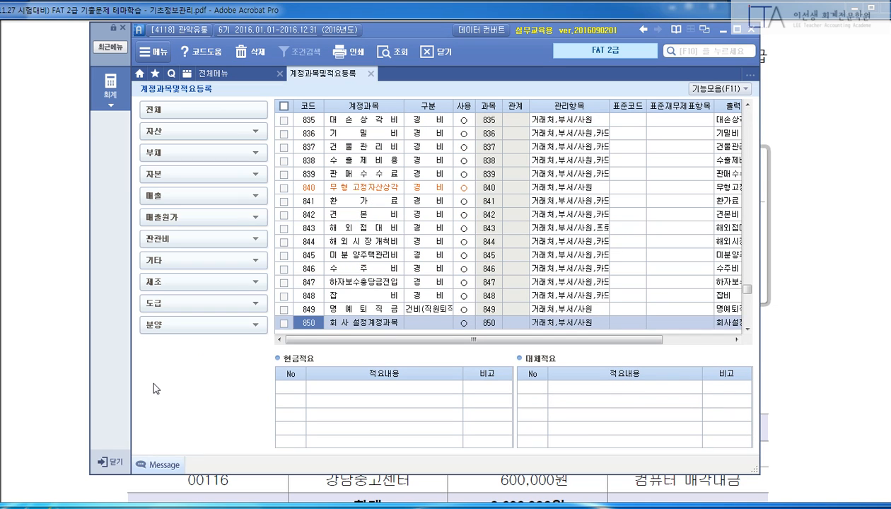
left_click(352, 322)
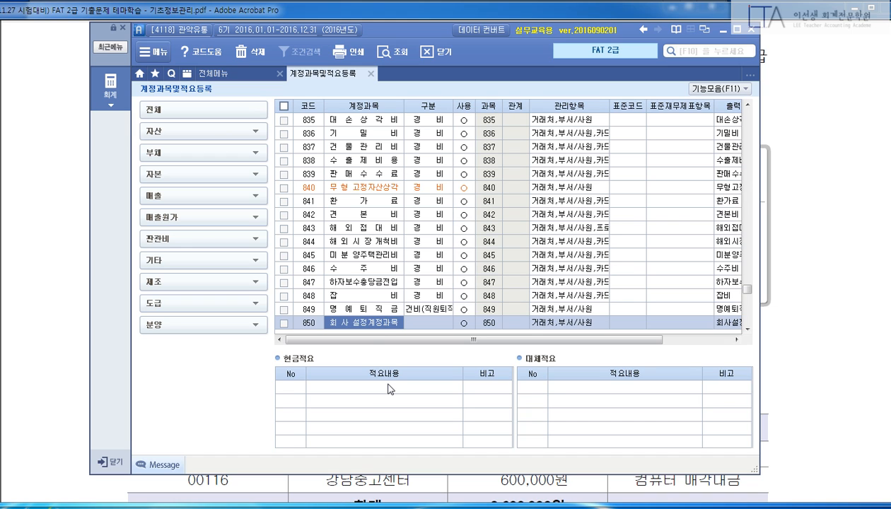
left_click(362, 309)
left_click(369, 327)
type("유통회비")
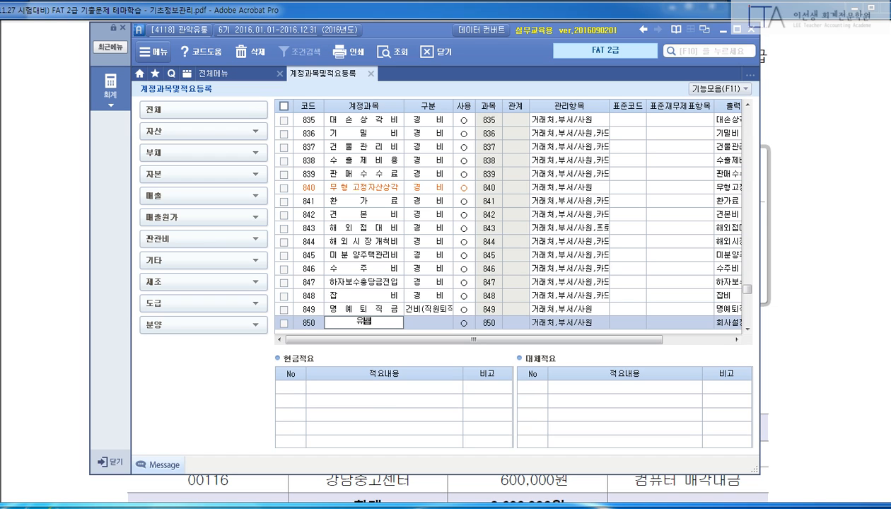
key("Return")
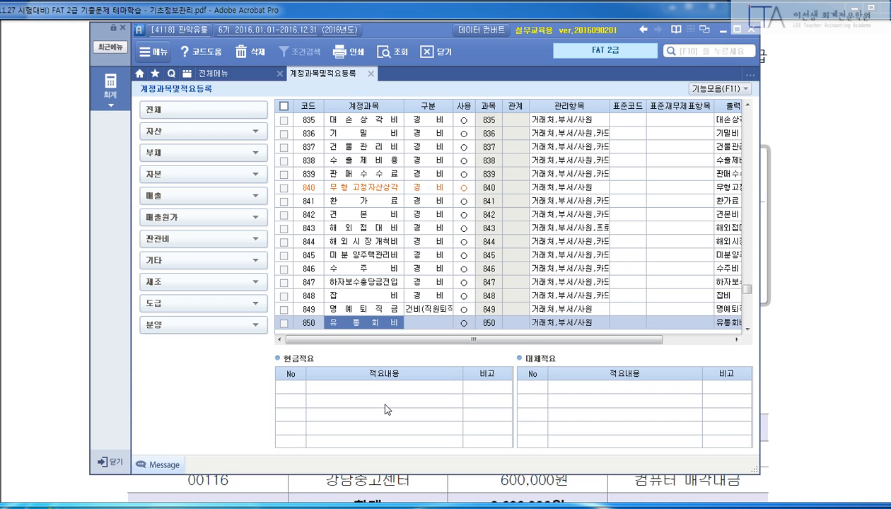
Set account 850's 구분 to 4. 경비 and keep it in use.
key("Return")
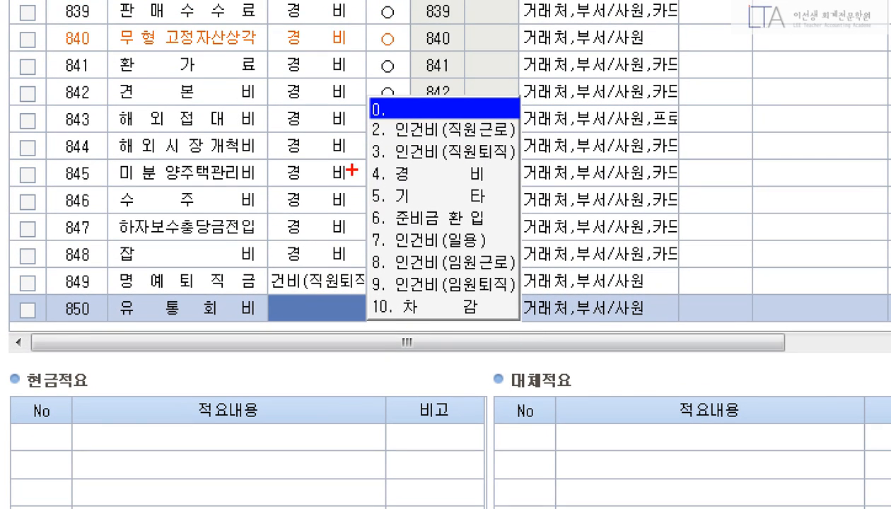
left_click_drag(359, 158, 536, 185)
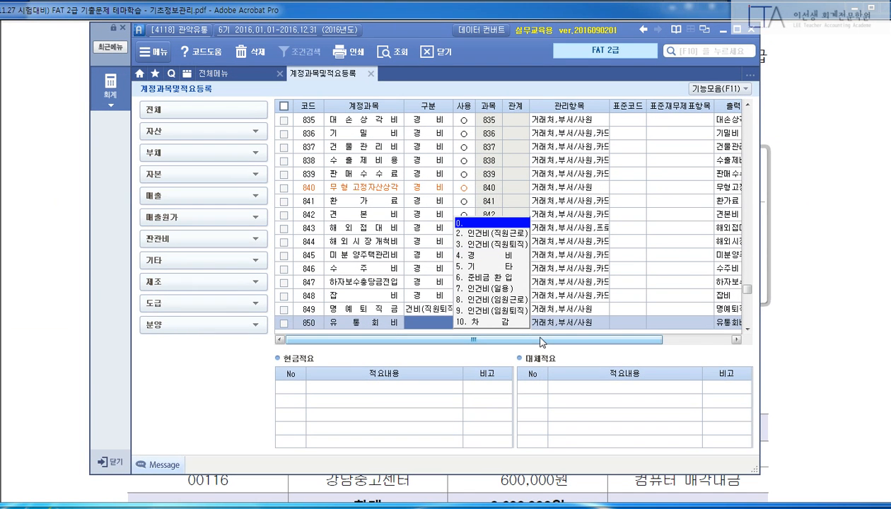
type("4")
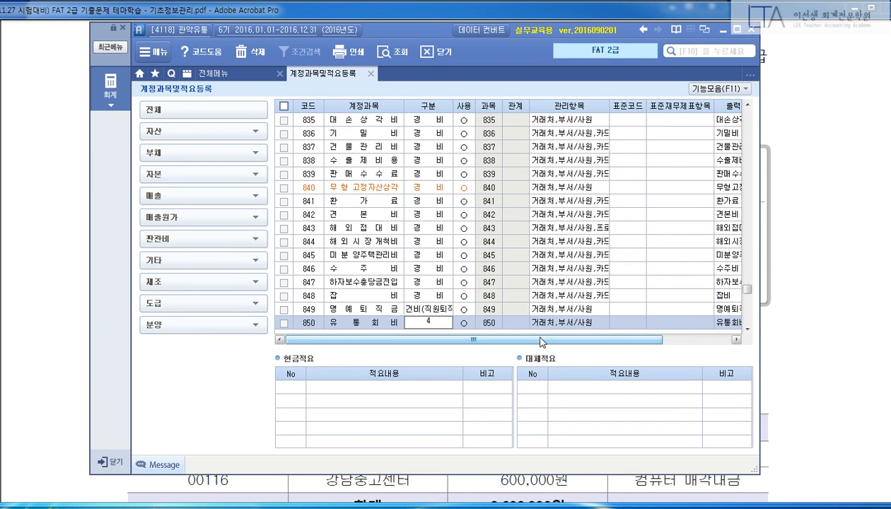
key("Return")
key("Return")
key("Return")
key("Return")
key("Return")
key("Return")
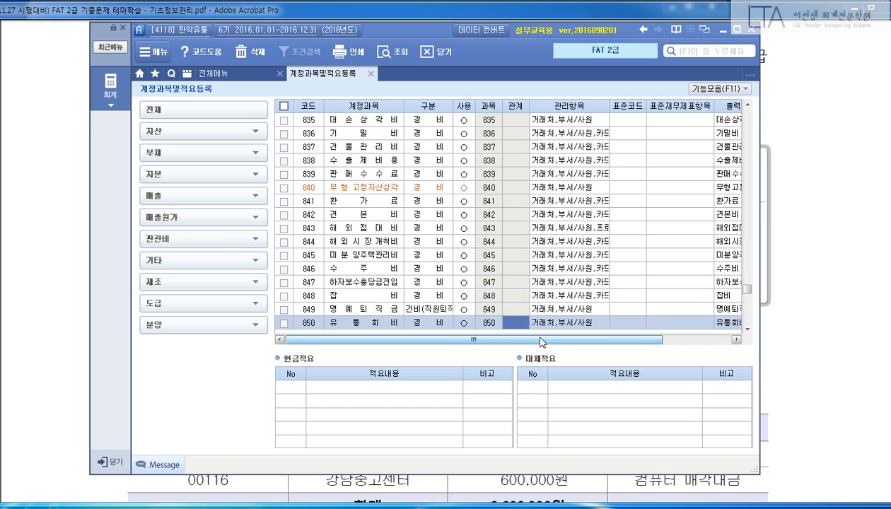
key("Return")
key("Return")
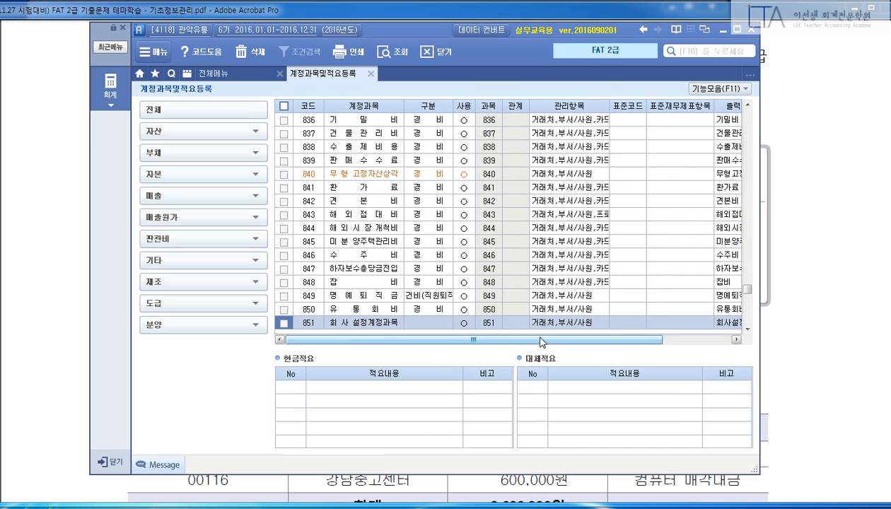
Add cash 적요 01 '슈퍼마켓 유통협의회 회비 현금납부' to account 850.
left_click(371, 310)
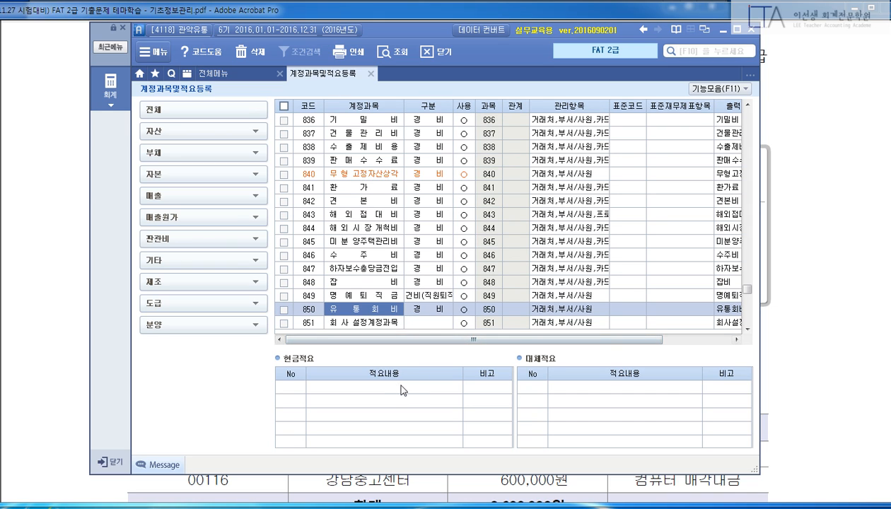
left_click(295, 393)
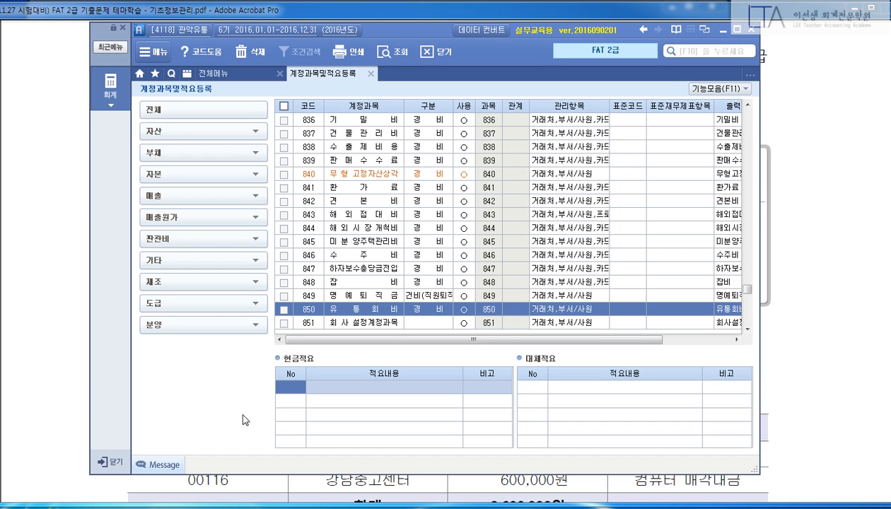
type("1")
key("Return")
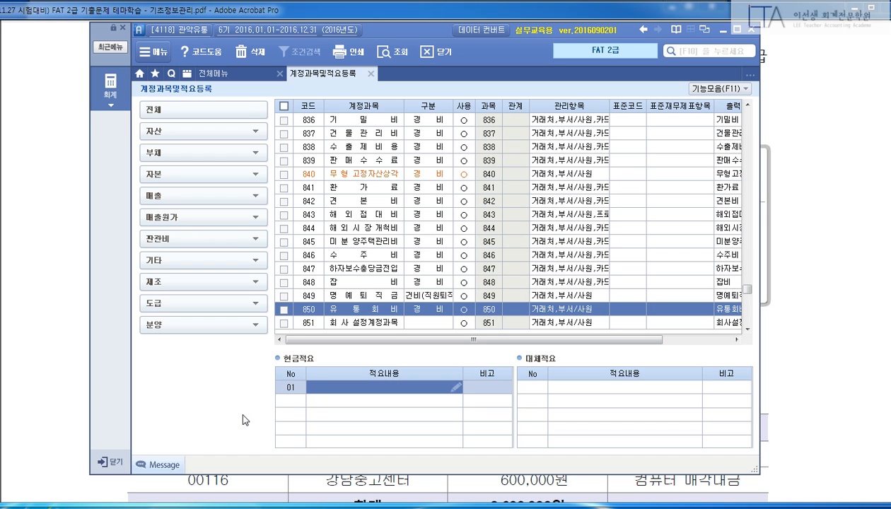
type("슈퍼")
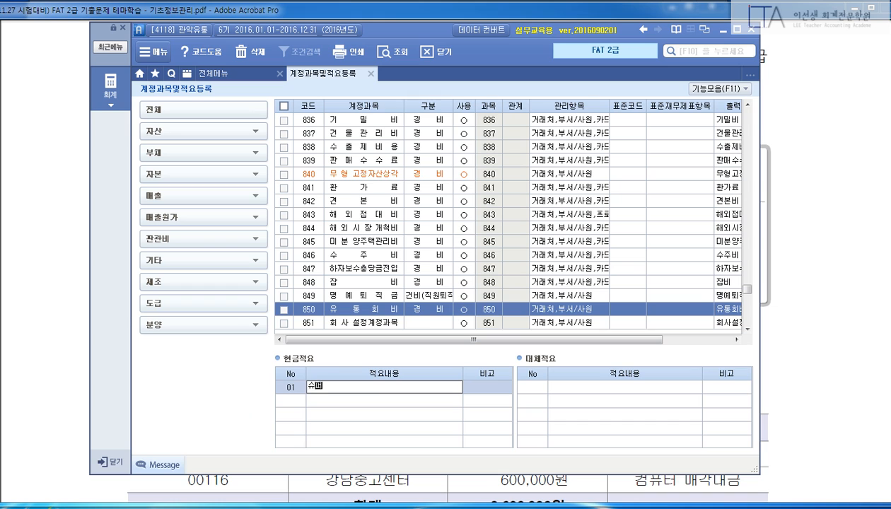
type("마켓 협")
type("통협")
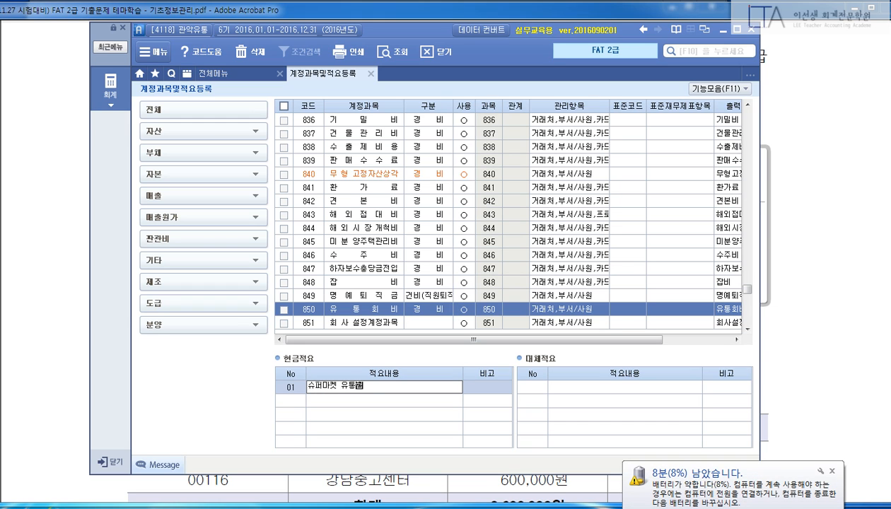
key("BackSpace")
key("BackSpace")
key("BackSpace")
key("BackSpace")
key("BackSpace")
left_click(831, 471)
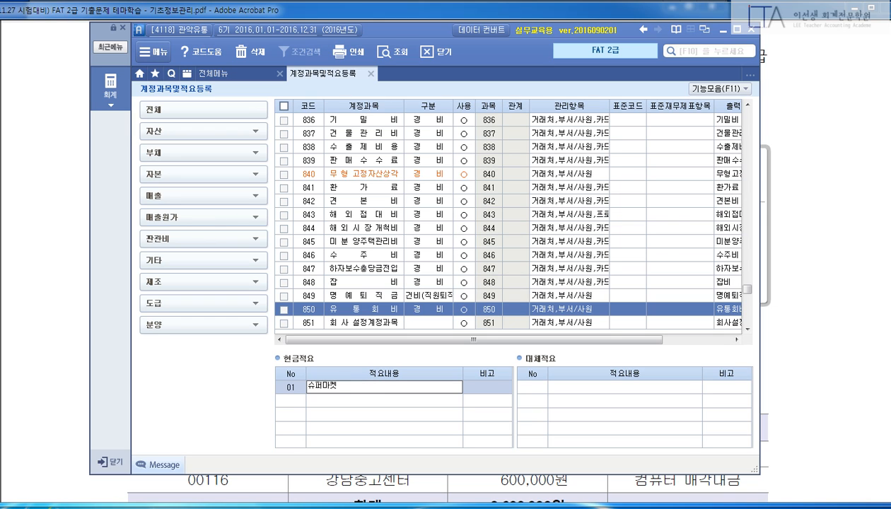
type("유통협ㅎ")
type("의회")
type(" 회비 ")
type("현금")
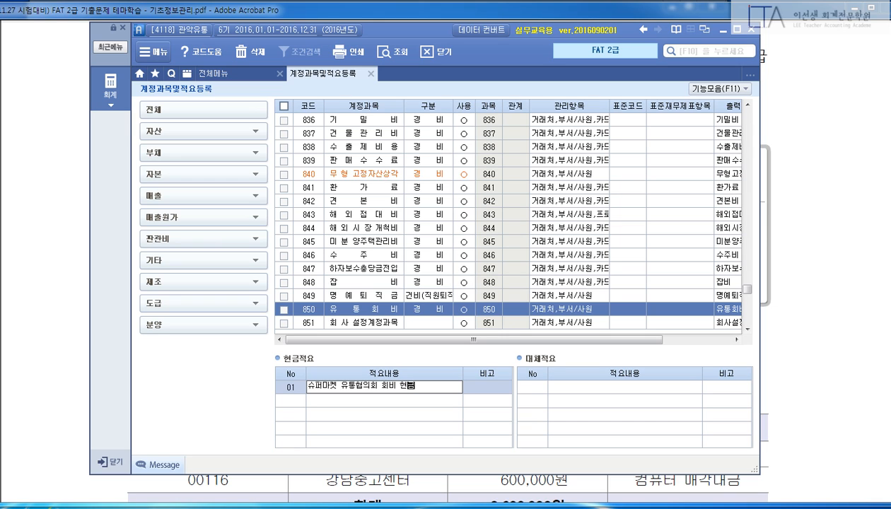
type("납부")
key("Return")
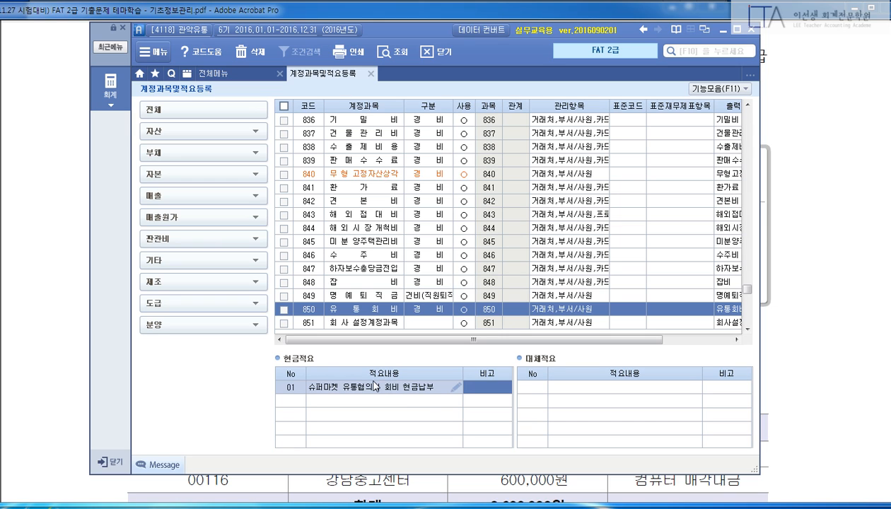
key("Return")
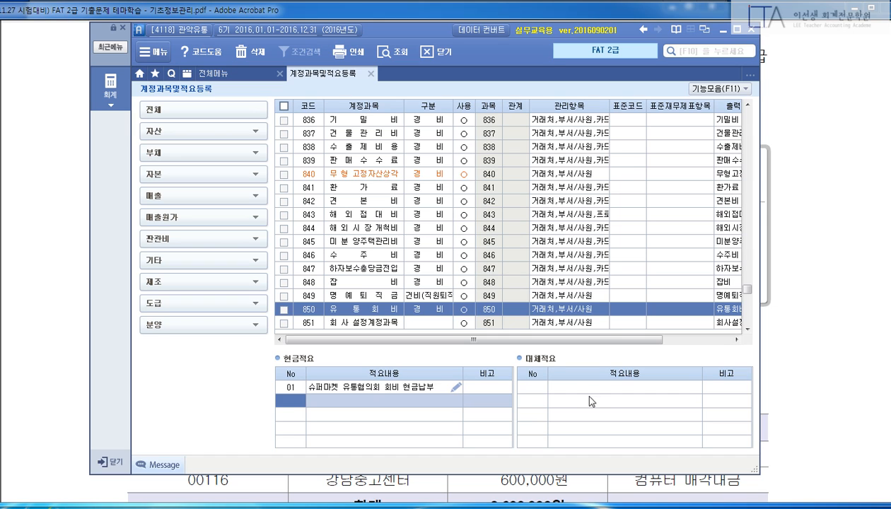
Add transfer 적요 01 '슈퍼마켓 유통협의회 회비 보통예금납부' and close the screen.
left_click(528, 386)
type("01")
key("Return")
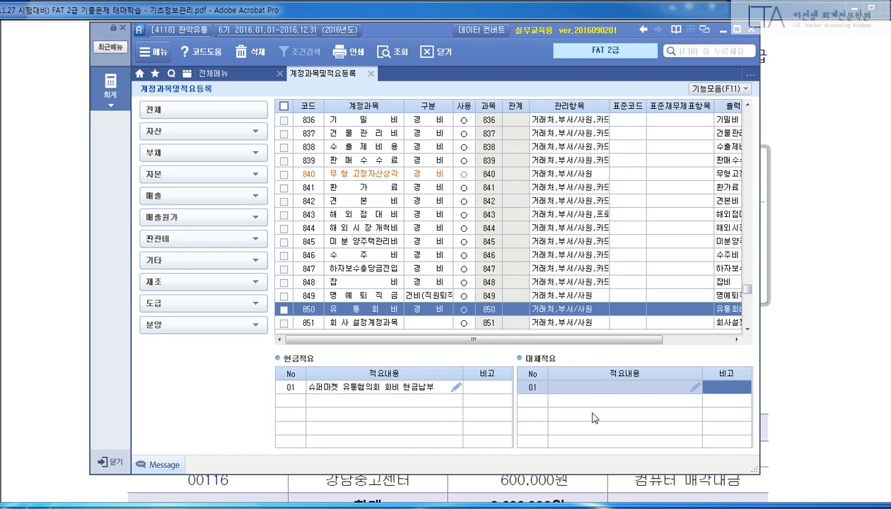
key("Left")
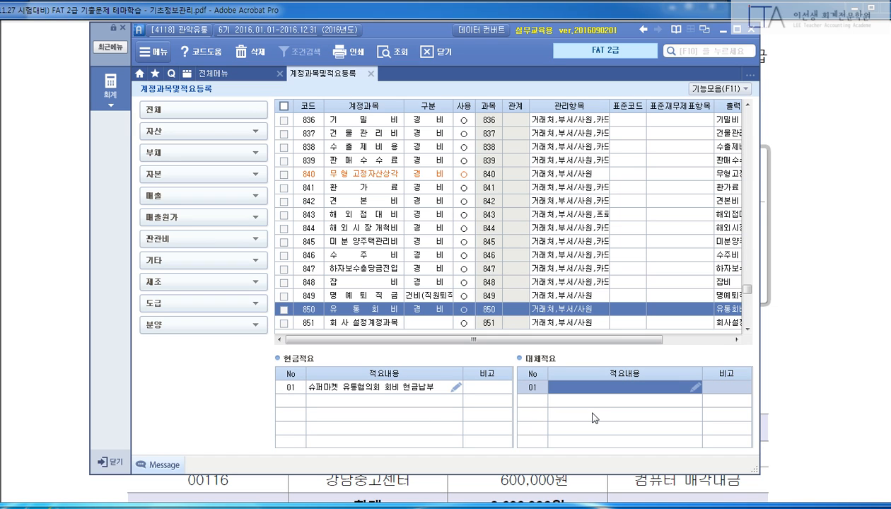
type("슈퍼마켓")
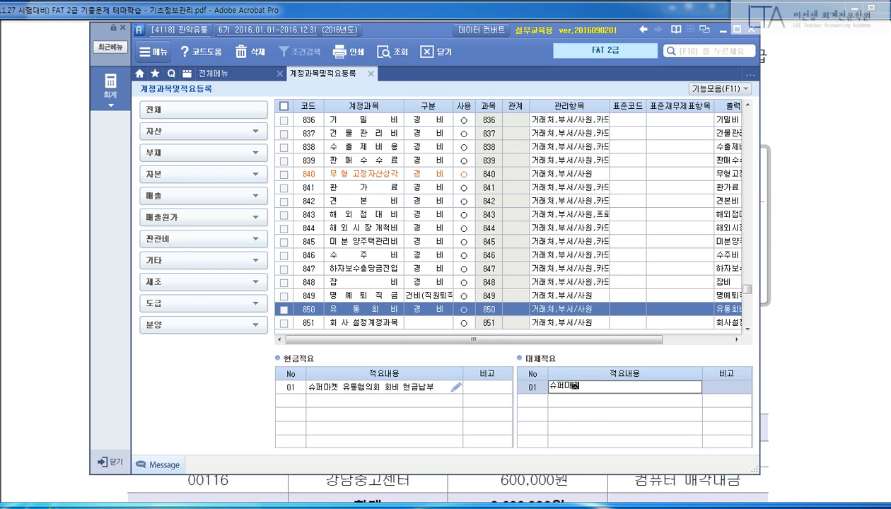
type(" 유통협의회회비")
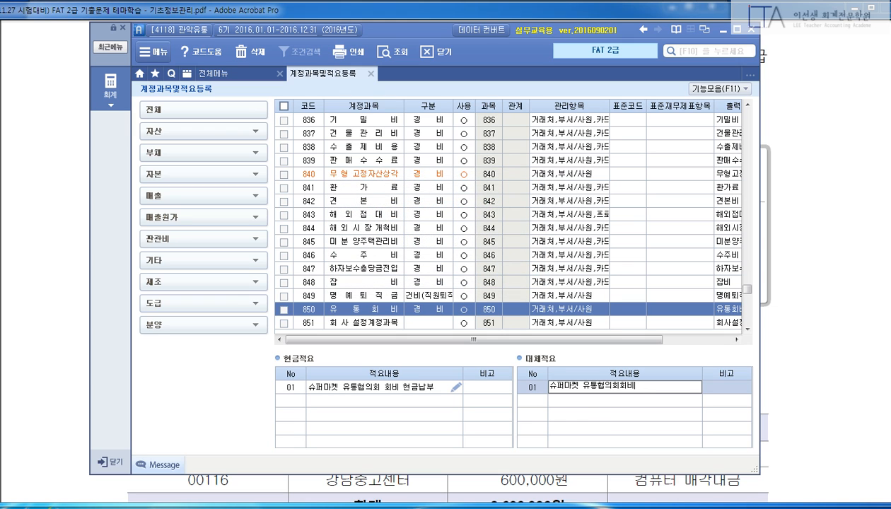
key("BackSpace")
key("BackSpace")
type("회비 보통예금납부")
key("Return")
key("Return")
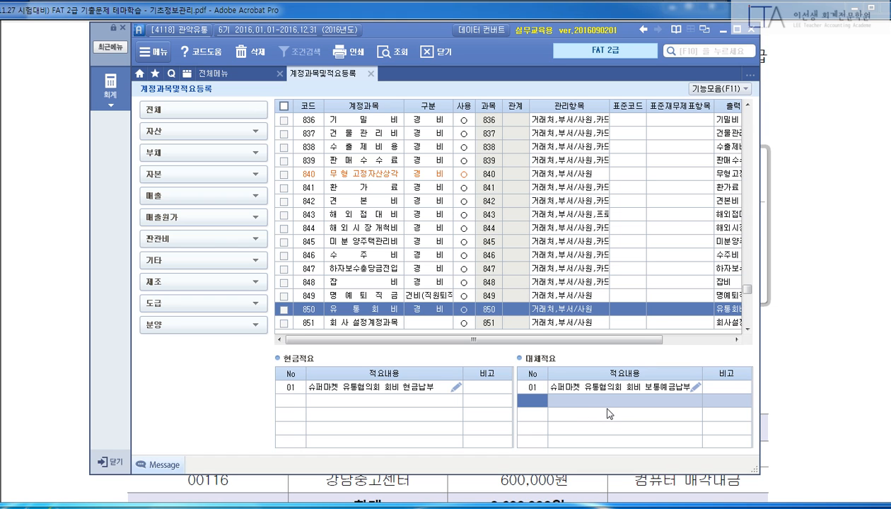
key("Escape")
Scroll the exam PDF to section ③ and highlight the 미수금 명세서 heading.
left_click(852, 312)
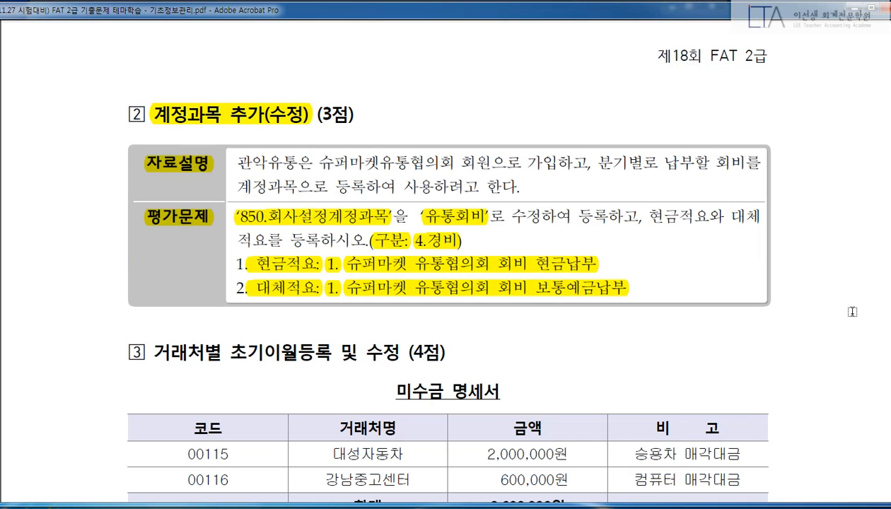
scroll(848, 314, "down", 5)
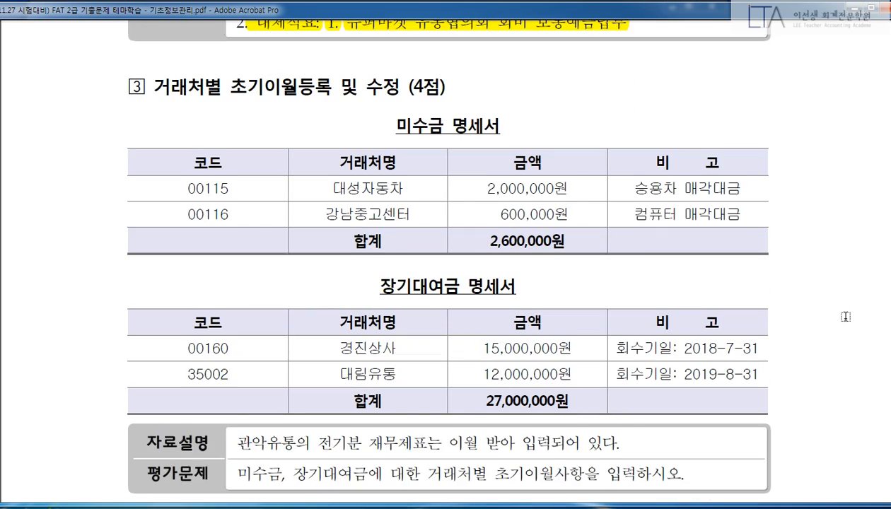
scroll(845, 316, "down", 1)
left_click_drag(153, 56, 401, 57)
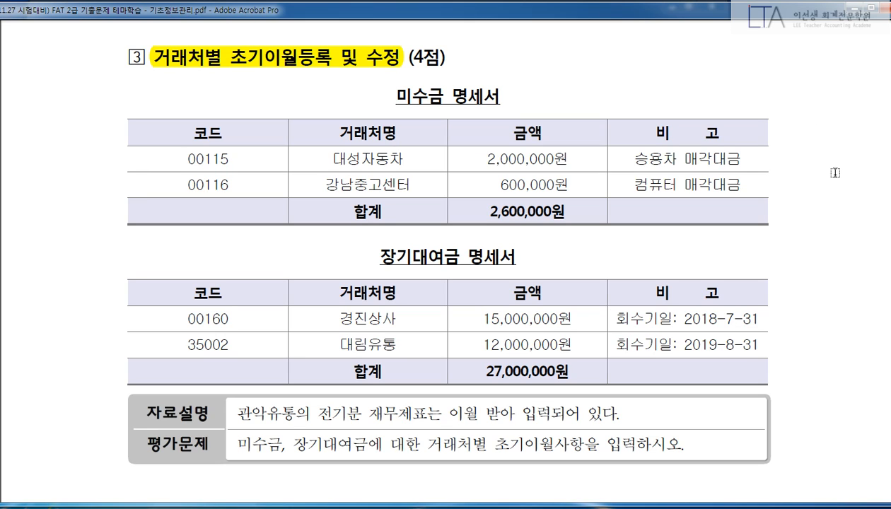
key("alt+Tab")
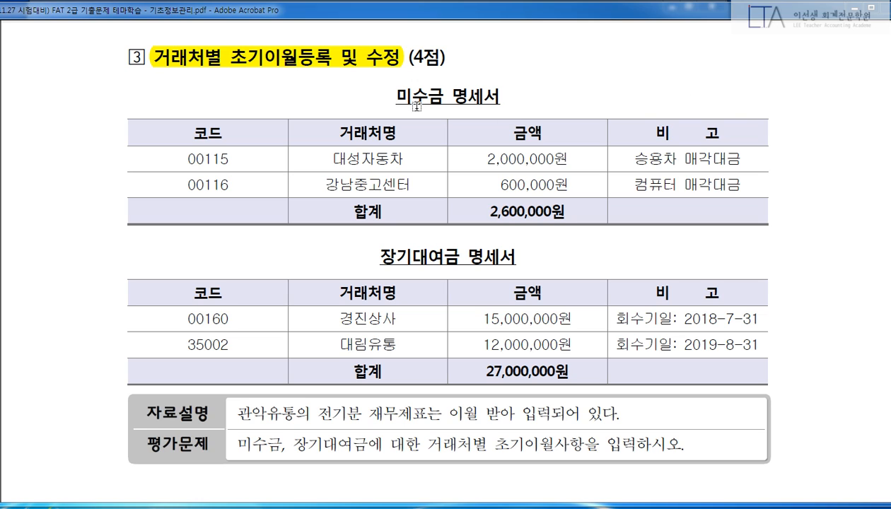
left_click_drag(393, 91, 487, 94)
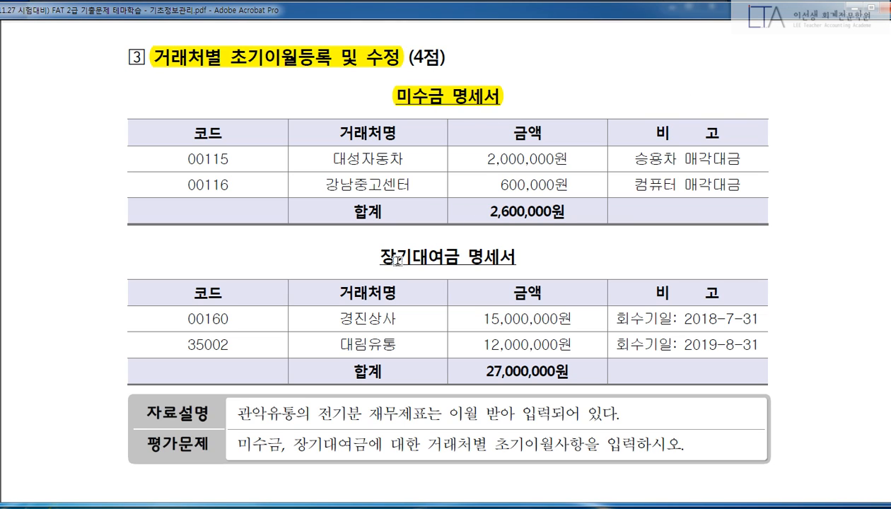
left_click_drag(382, 256, 518, 259)
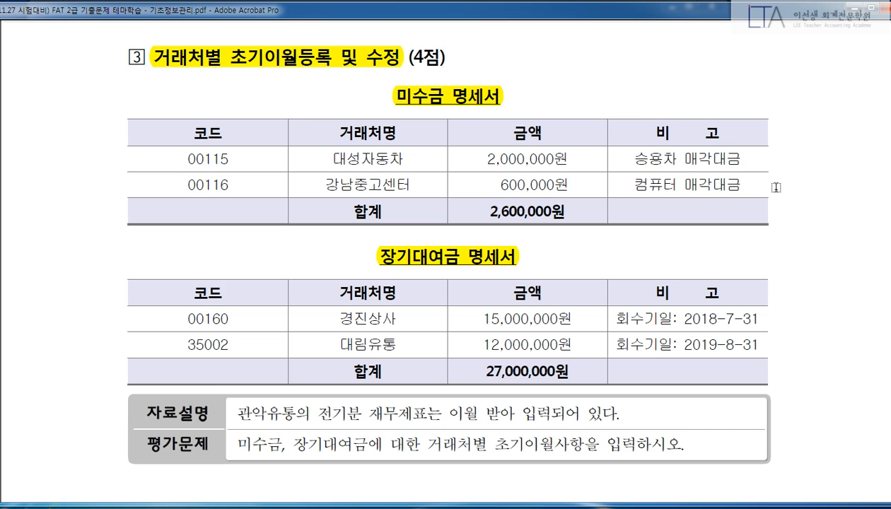
key("alt+Tab")
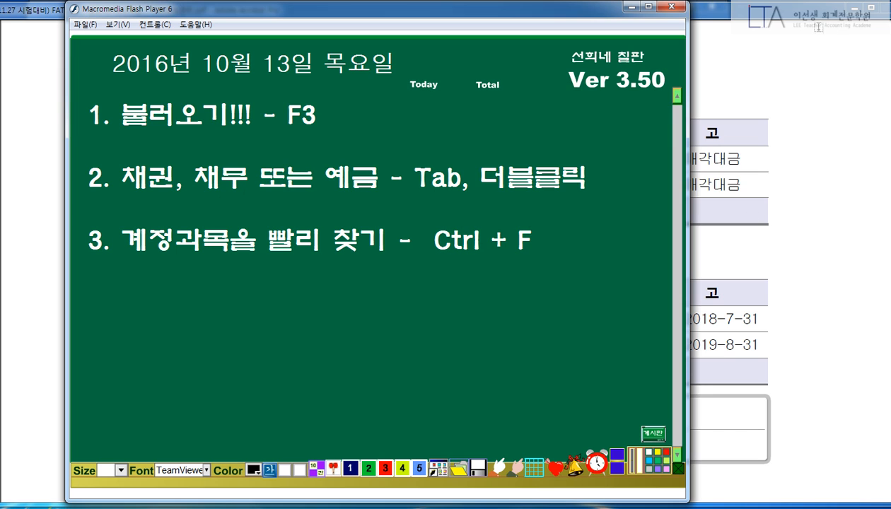
left_click(628, 6)
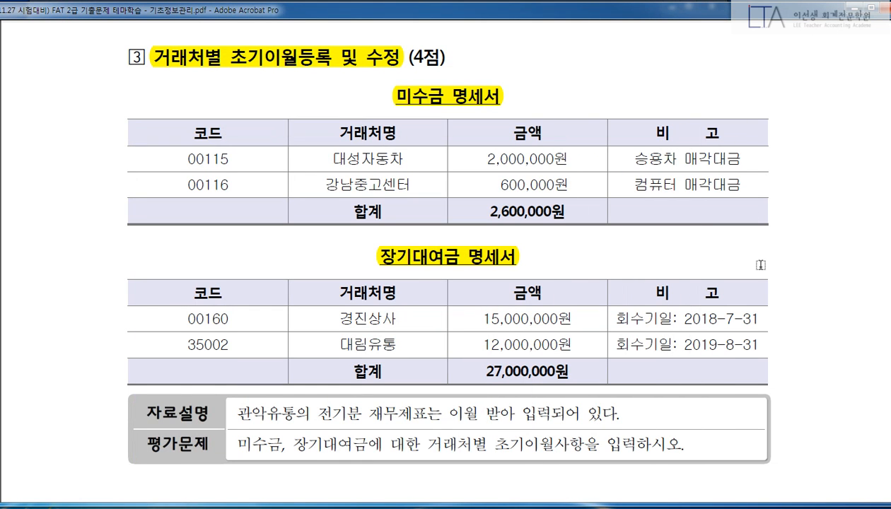
Highlight partner codes 00115, 00116, 00160 and 35002, then return to the accounting program.
left_click_drag(184, 158, 233, 156)
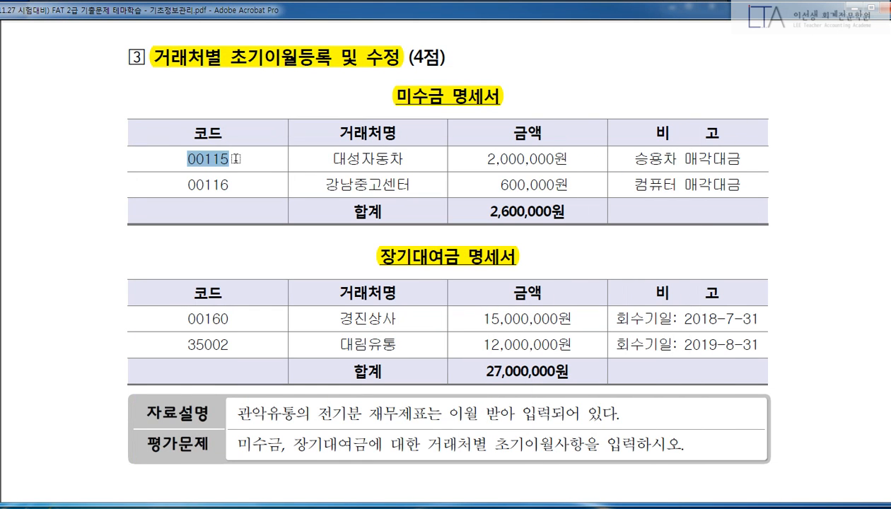
left_click_drag(184, 183, 232, 183)
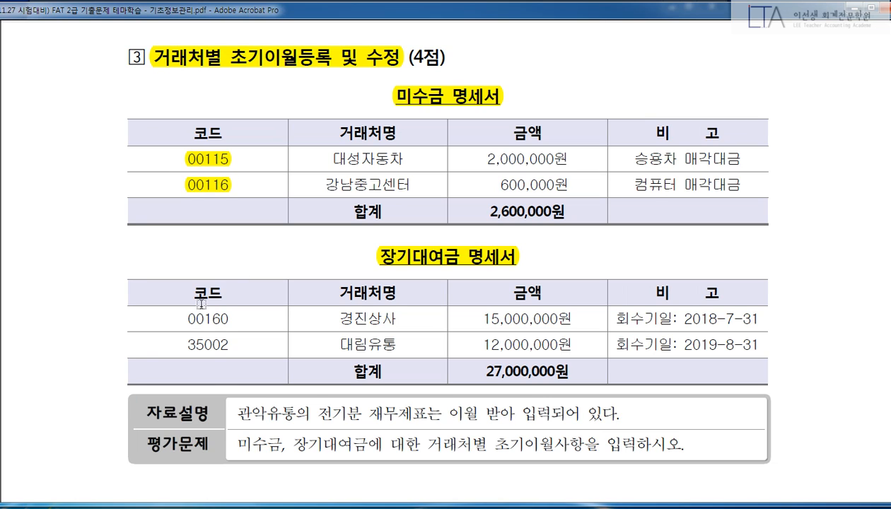
left_click_drag(186, 320, 233, 319)
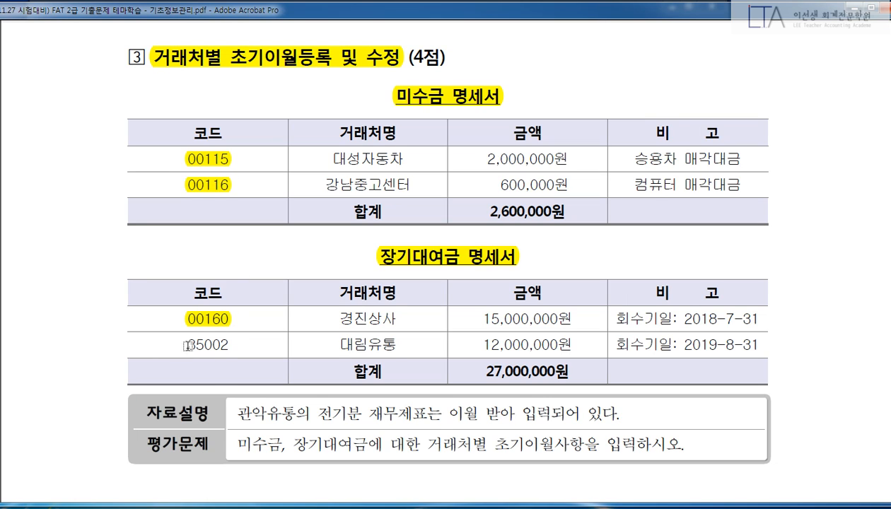
left_click_drag(186, 345, 234, 344)
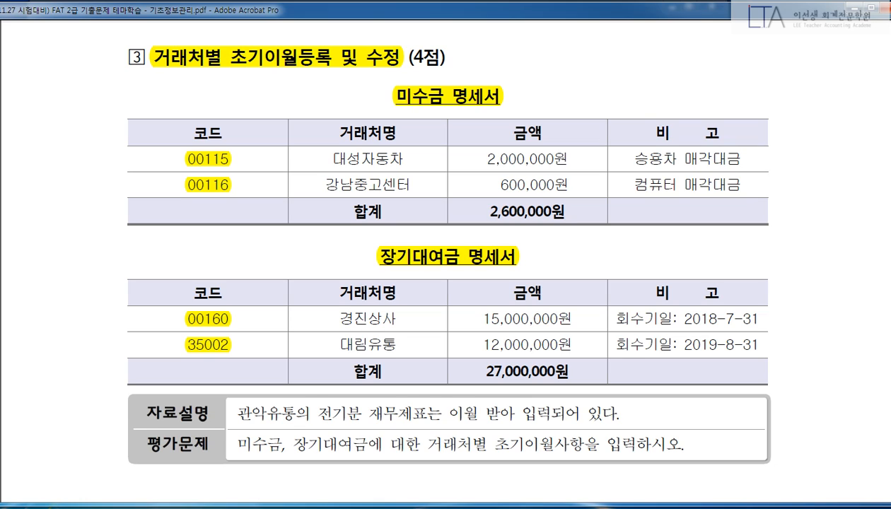
left_click(307, 507)
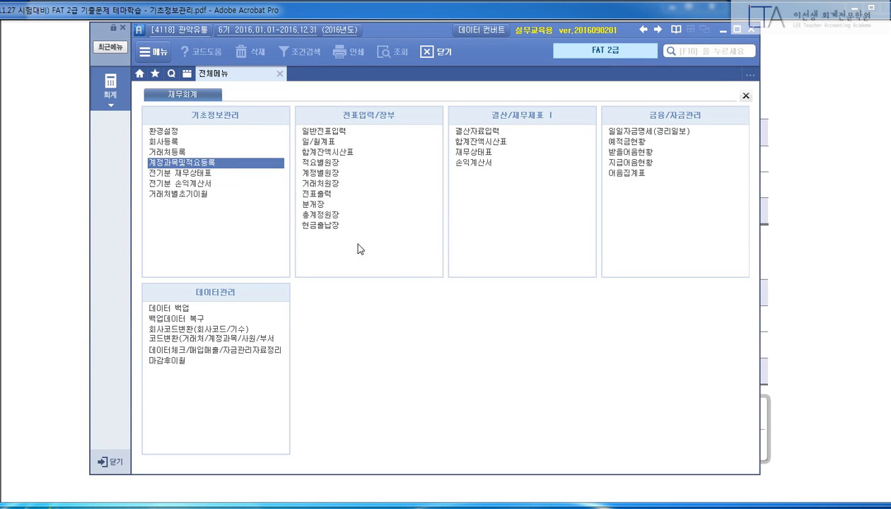
Open 거래처별초기이월, load the prior-period balances, and start partner entry for 120 미수금.
left_click(205, 194)
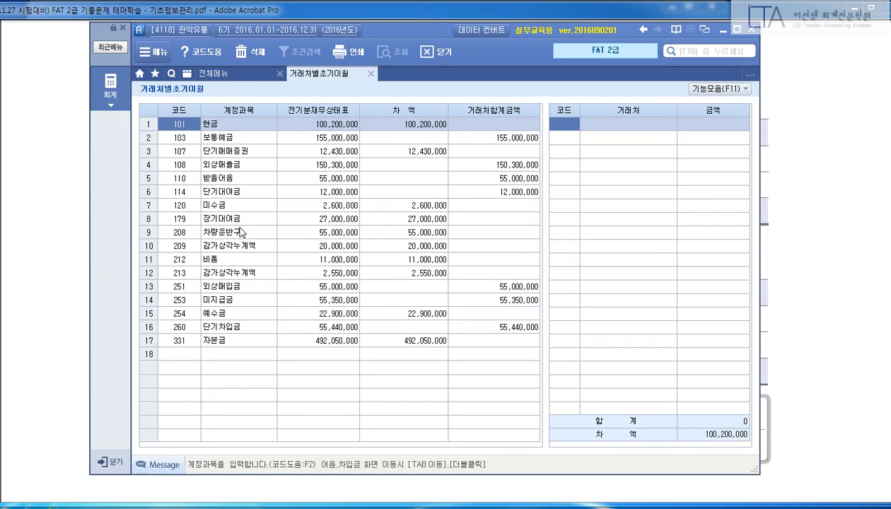
left_click(422, 287)
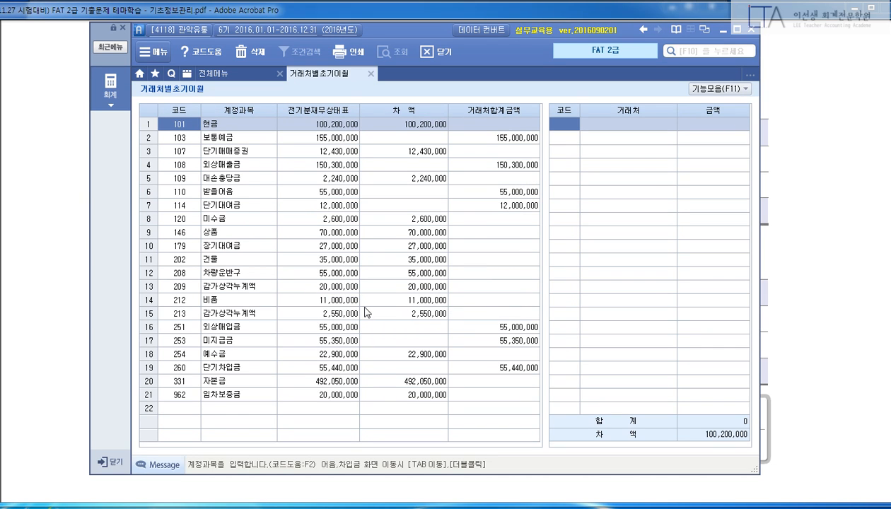
key("Down")
key("Down")
key("Down")
key("Down")
key("Down")
key("Down")
key("Down")
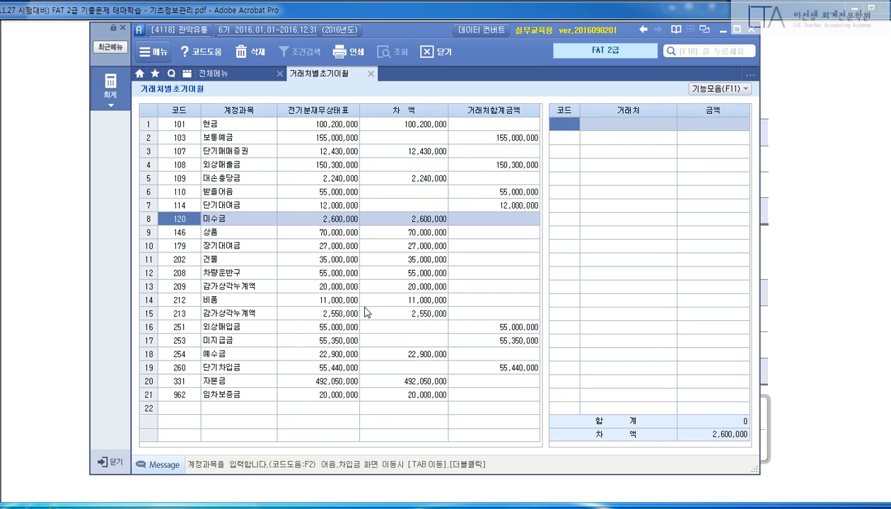
key("Tab")
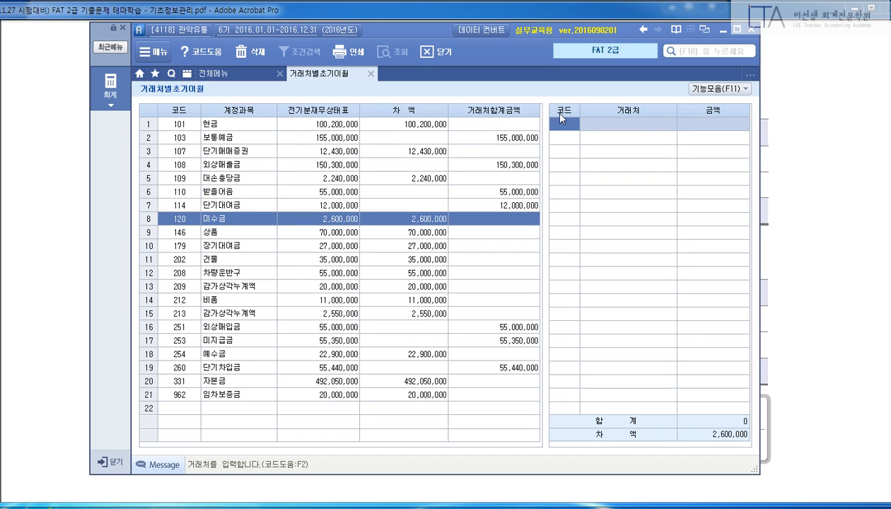
Enter 미수금 partners 00115 대성자동차 at 2,000,000 and 00116 강남중고센터 at 600,000.
type("00115")
key("Return")
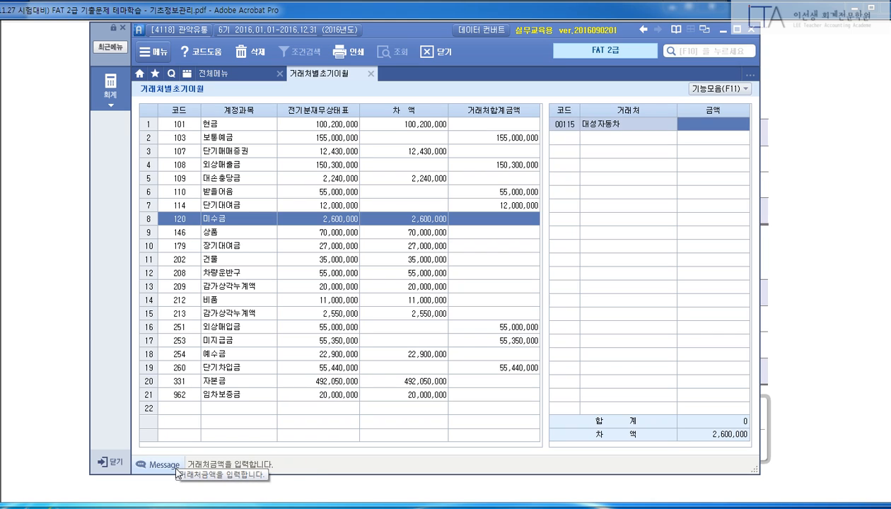
type("2000000")
key("Return")
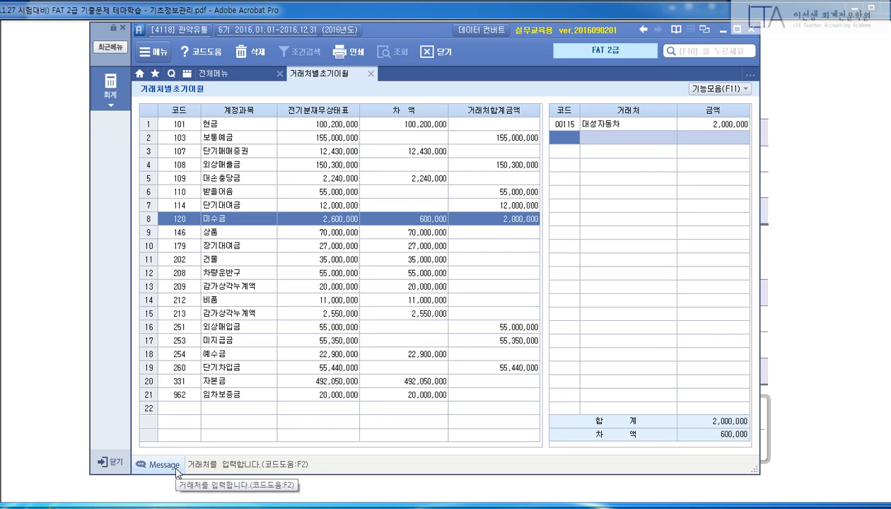
type("00116")
key("Return")
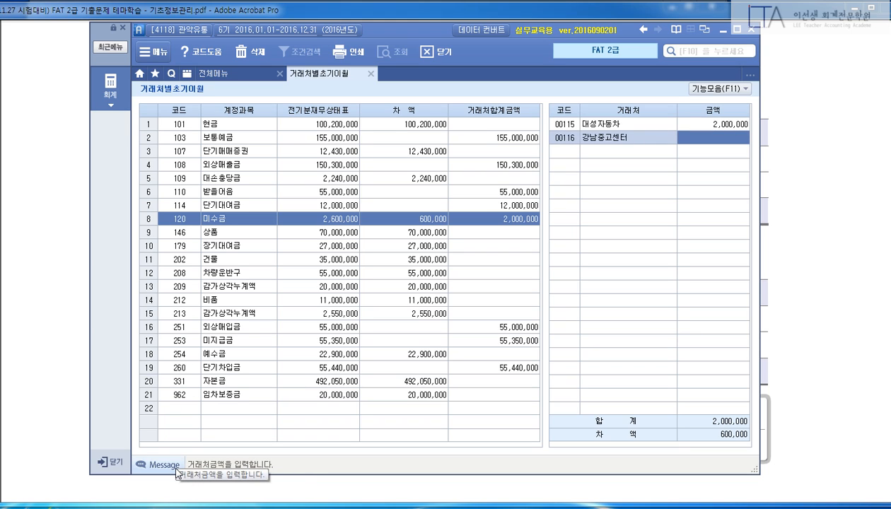
type("6000000")
key("Return")
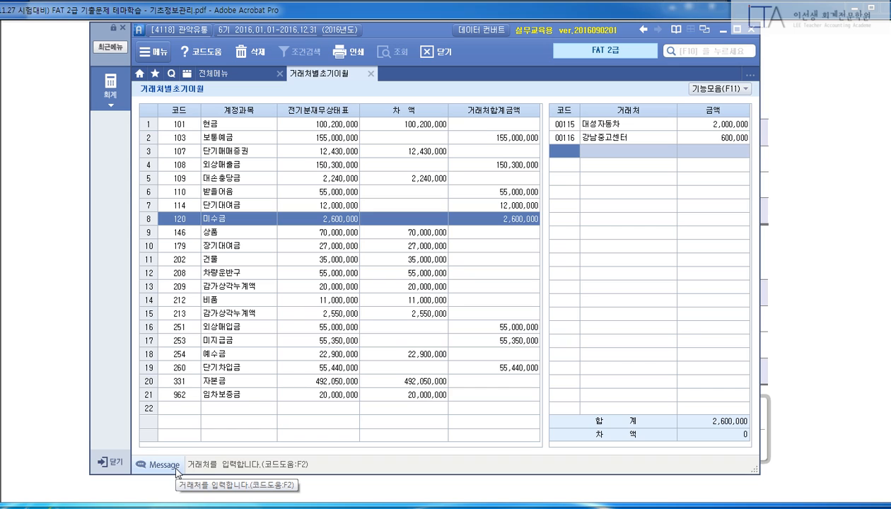
key("Escape")
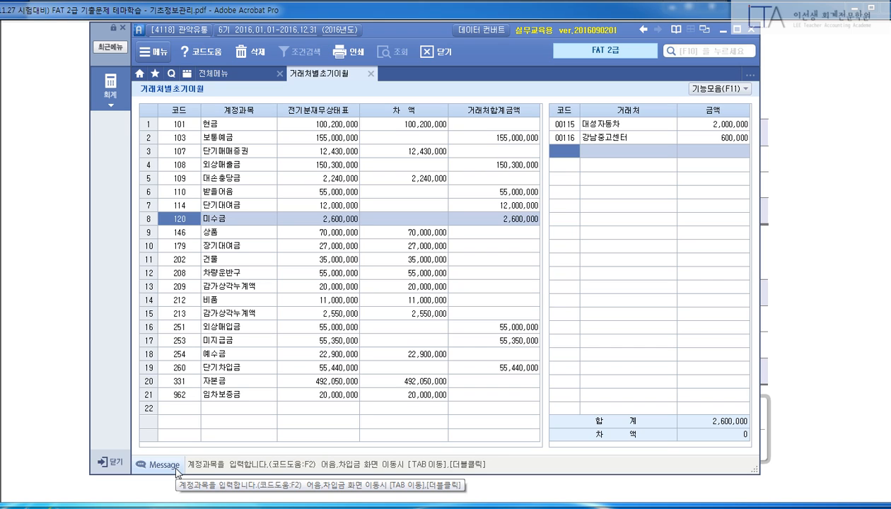
key("Down")
key("Down")
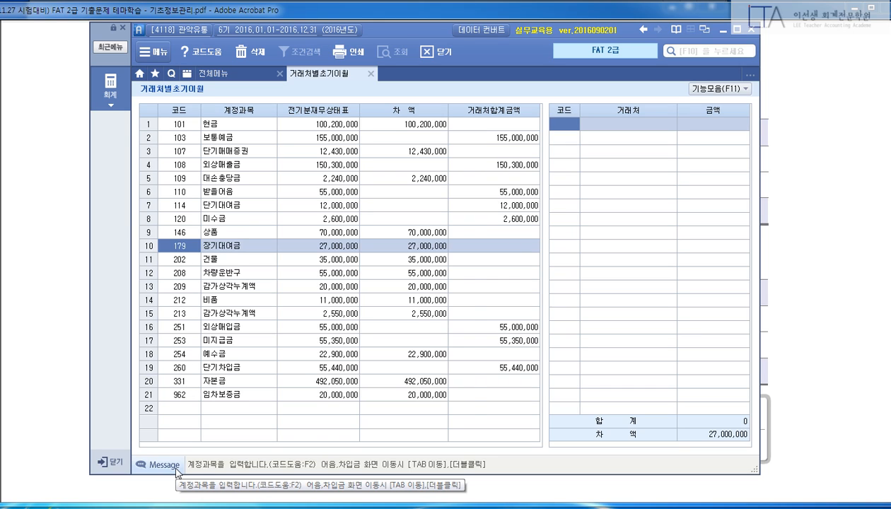
Enter 장기대여금 partners 00160 경진상사 at 15,000,000 and 35002 대림유통 at 12,000,000.
key("Tab")
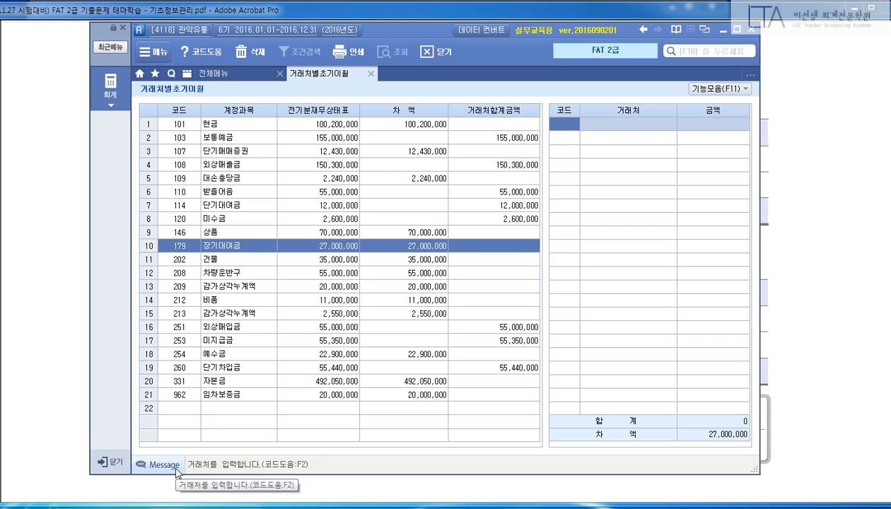
type("160")
key("Return")
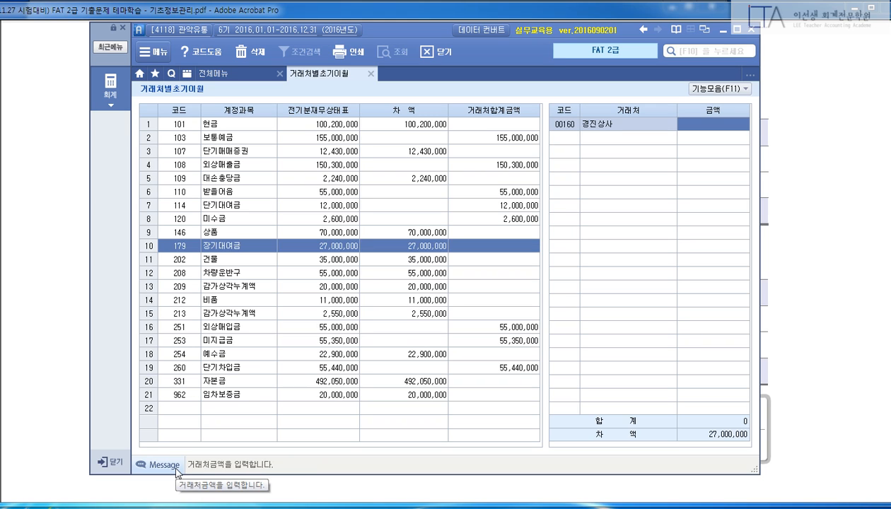
type("15000000")
key("Return")
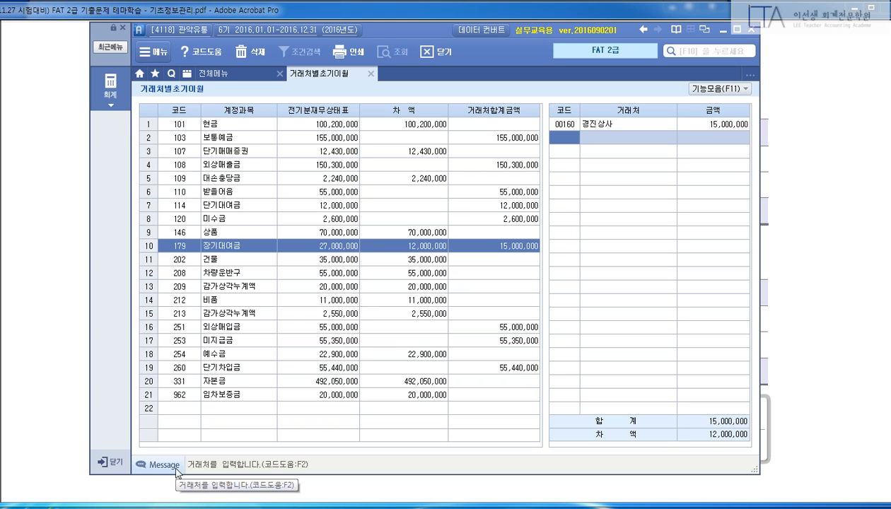
type("35002")
key("Return")
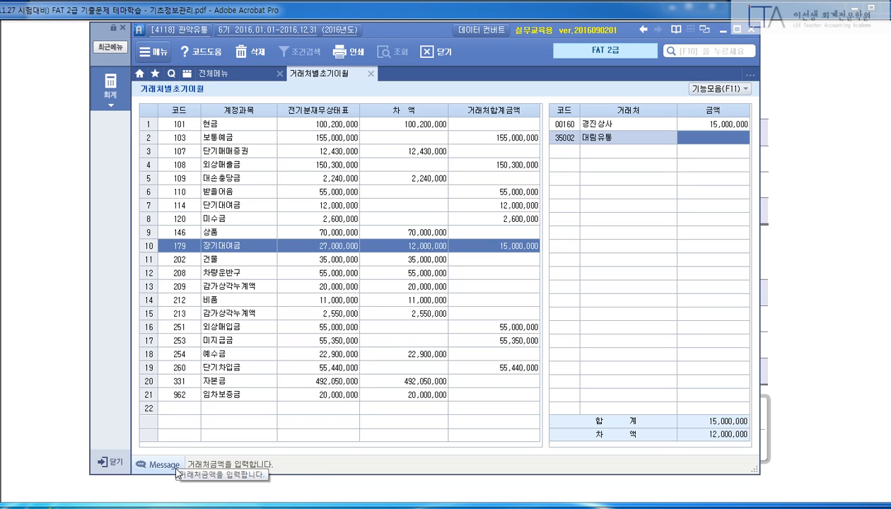
type("12000000")
key("Return")
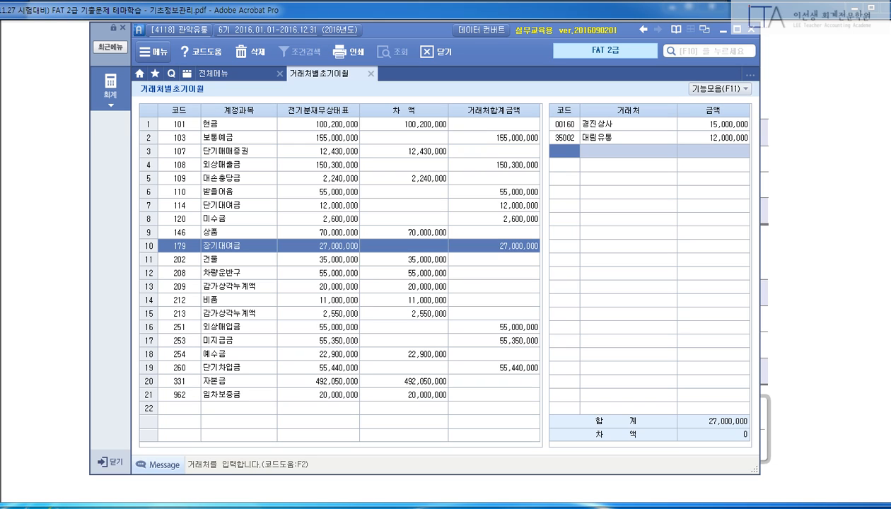
Check the 대림유통 entry against the problem sheet's 2019-8-31 repayment date.
left_click(608, 138)
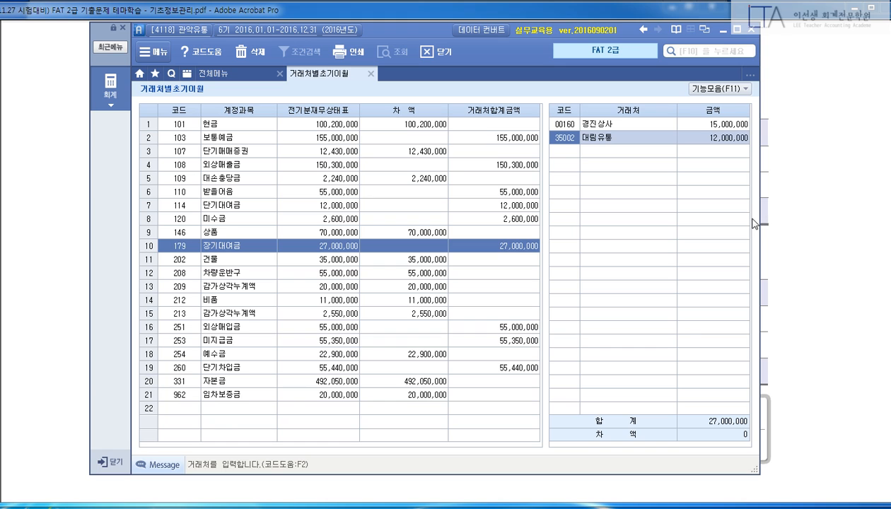
left_click(805, 191)
scroll(793, 242, "down", 3)
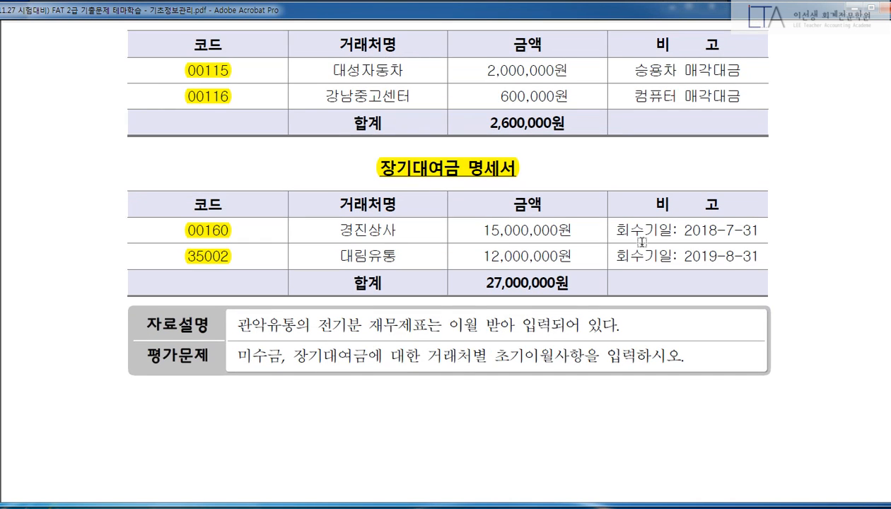
left_click_drag(612, 229, 760, 231)
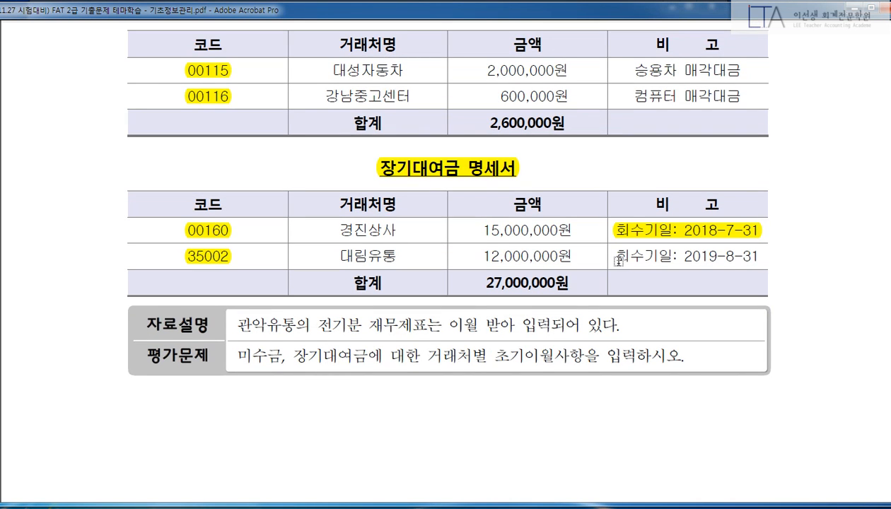
left_click_drag(614, 256, 743, 267)
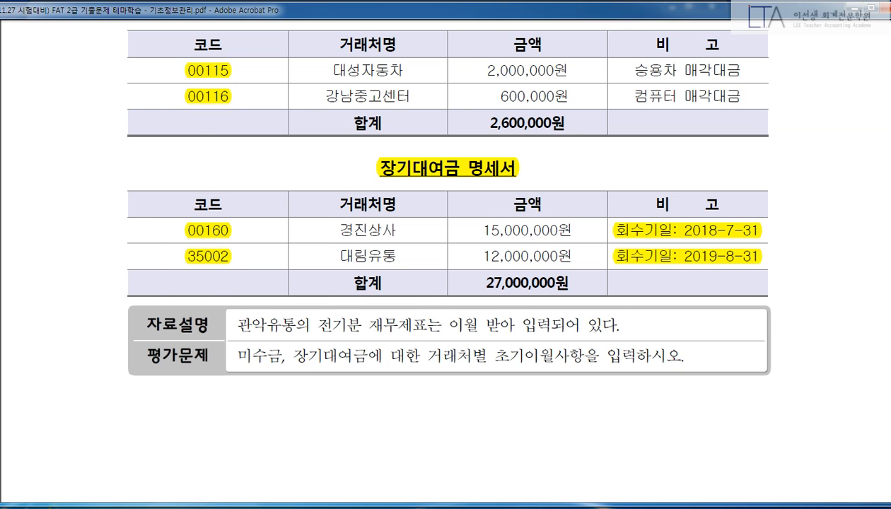
key("alt+Tab")
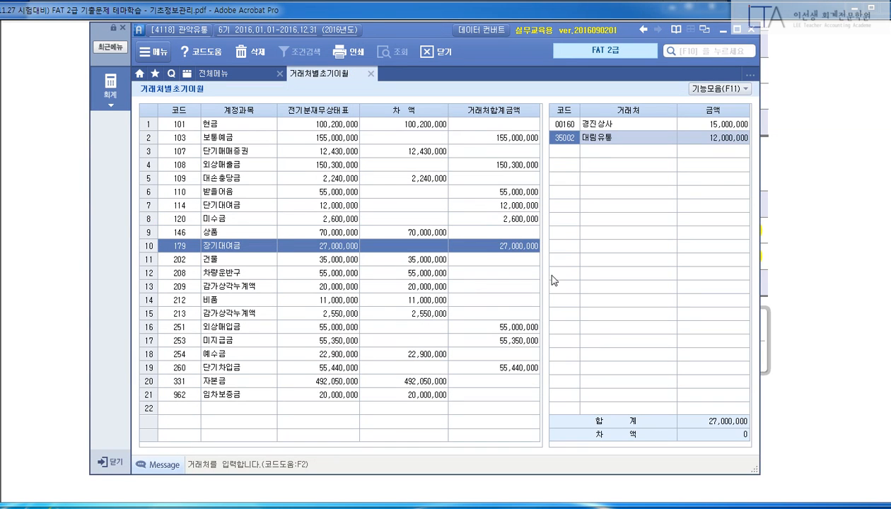
Recheck the 경진상사 and 대림유통 amounts, then review the 미수금 partner entries.
left_click(303, 247)
left_click(626, 135)
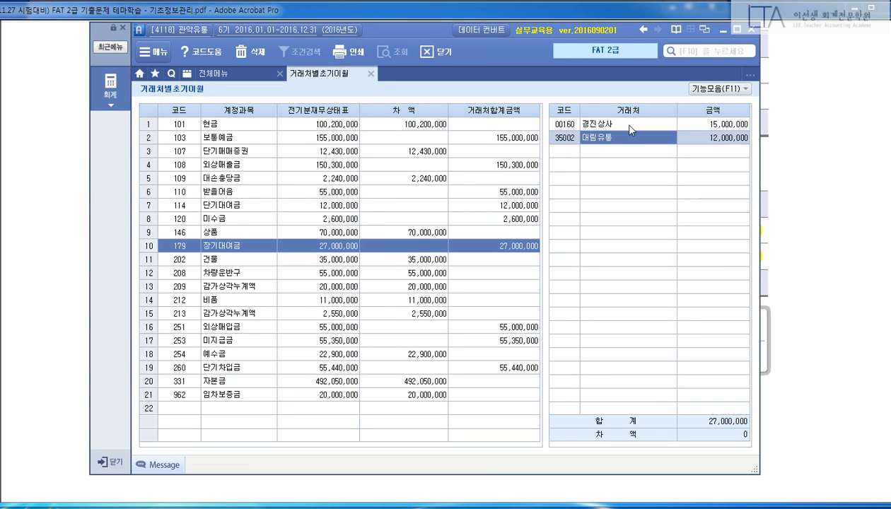
left_click(619, 122)
left_click(696, 137)
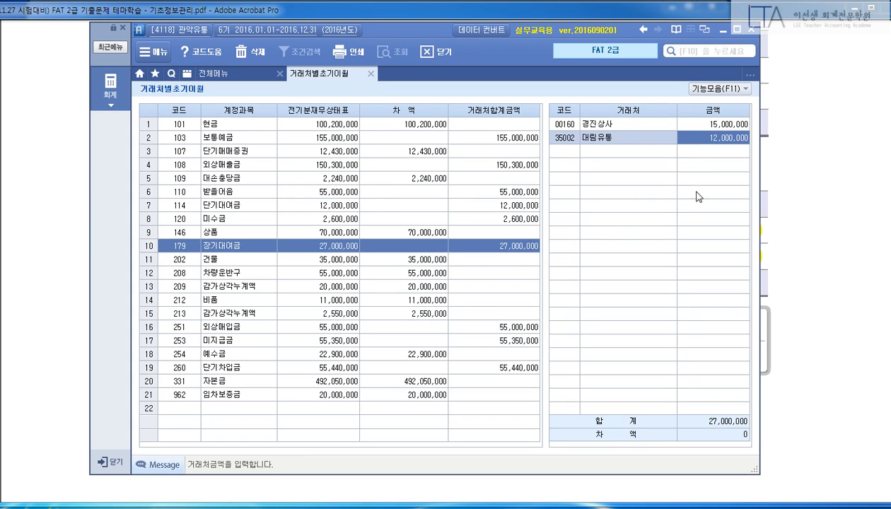
left_click(601, 126)
left_click(588, 143)
left_click(231, 219)
key("Tab")
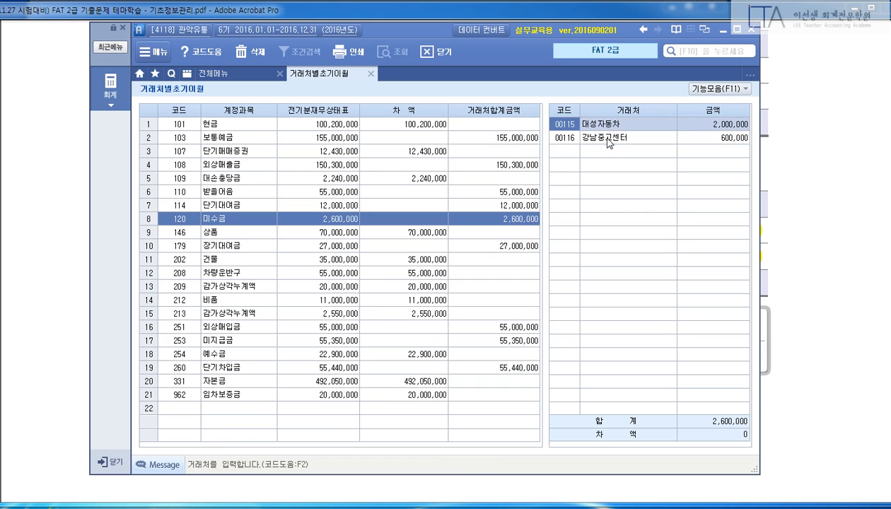
left_click(607, 139)
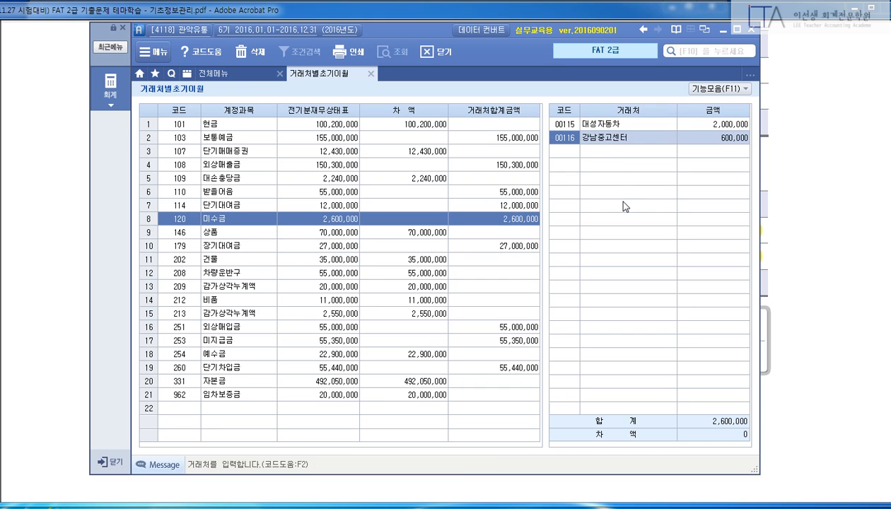